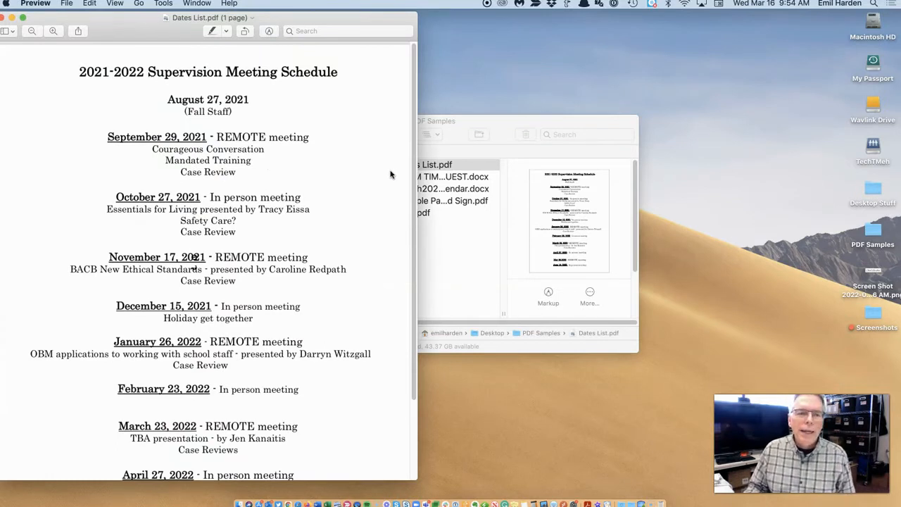
Move the Dates List.pdf Preview window to the right, then close it to reveal the PDF Samples folder.
drag(174, 32, 356, 40)
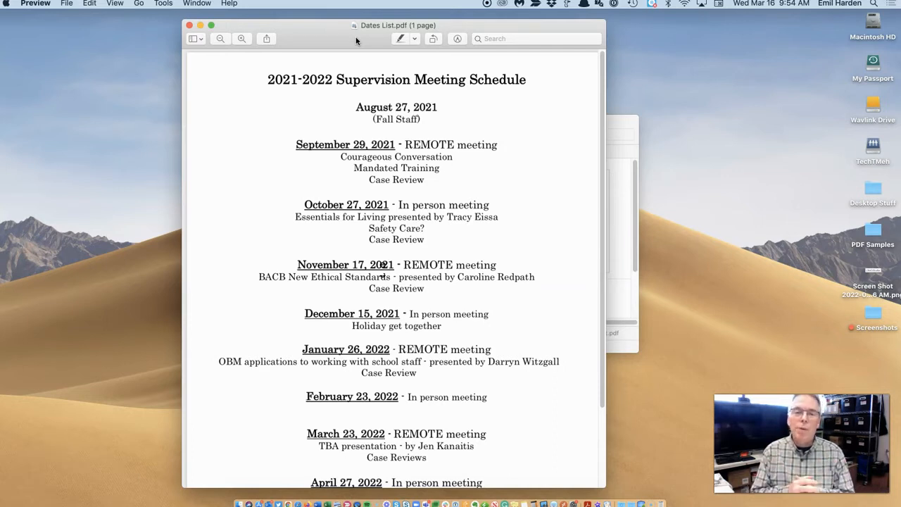
click(188, 25)
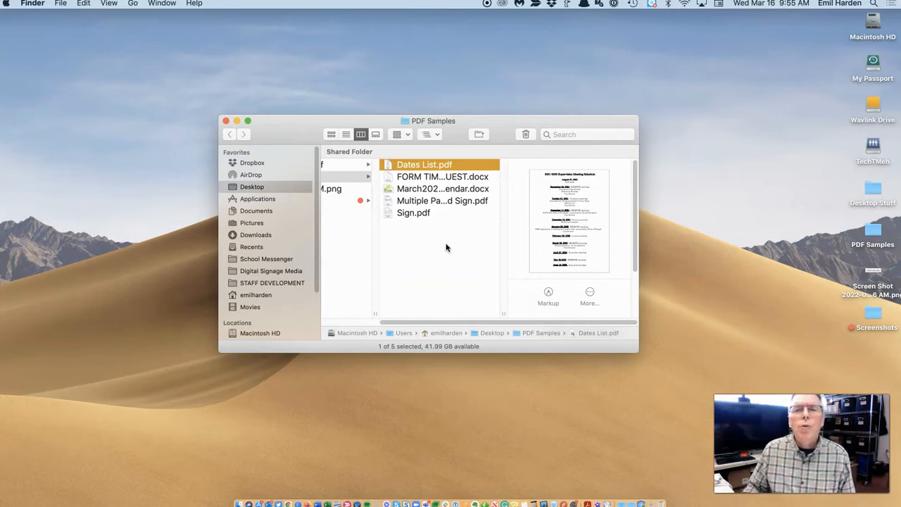
Launch Adobe Acrobat Reader DC from the Dock.
click(473, 274)
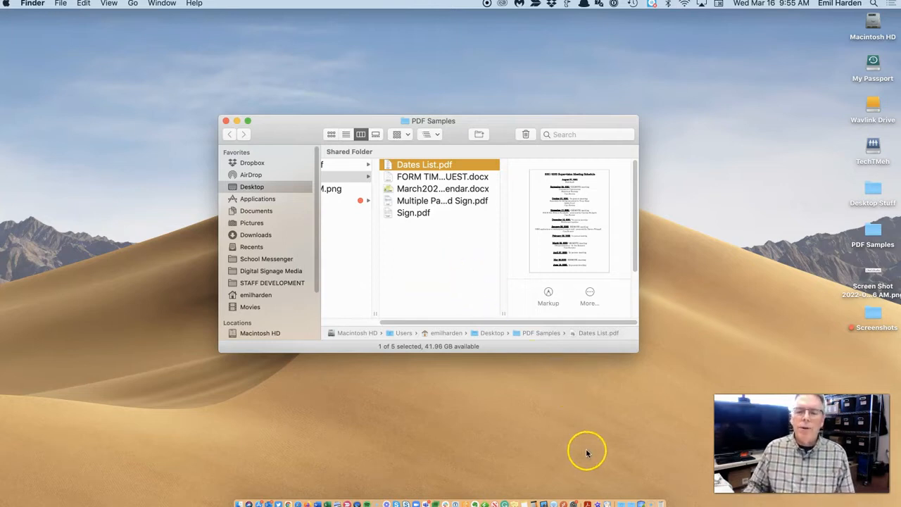
click(586, 487)
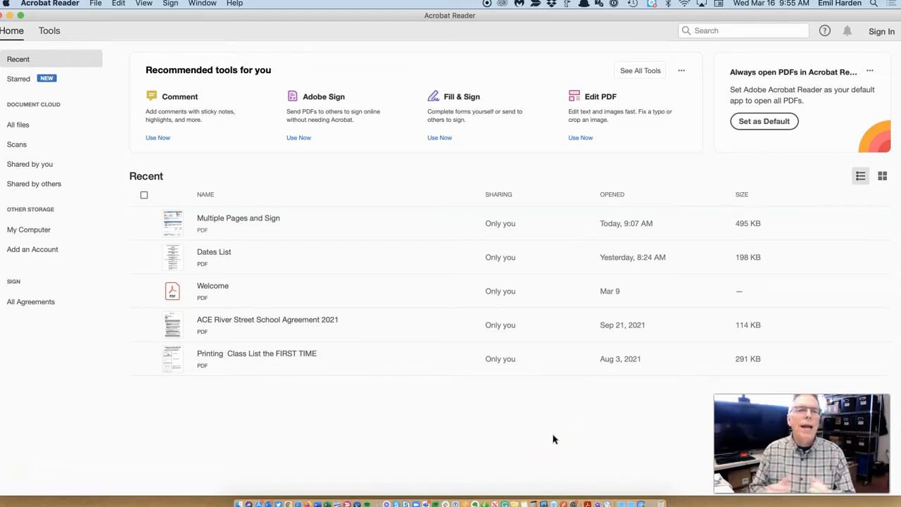
Open Dates List.pdf from the PDF Samples folder in Acrobat Reader, accepting the reading options.
click(95, 3)
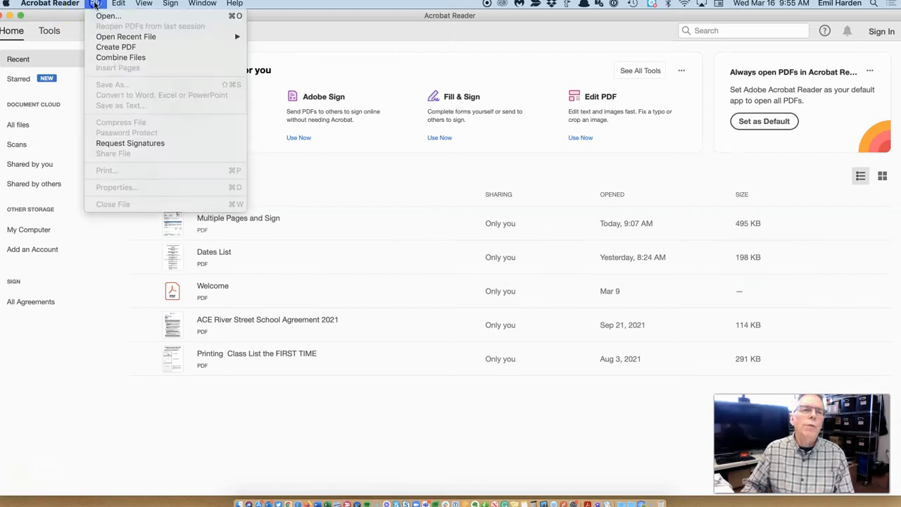
click(109, 14)
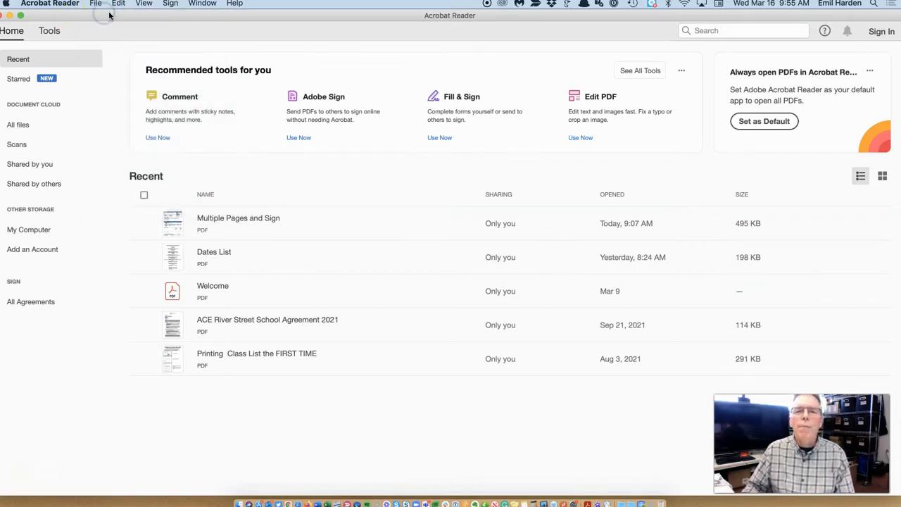
click(349, 113)
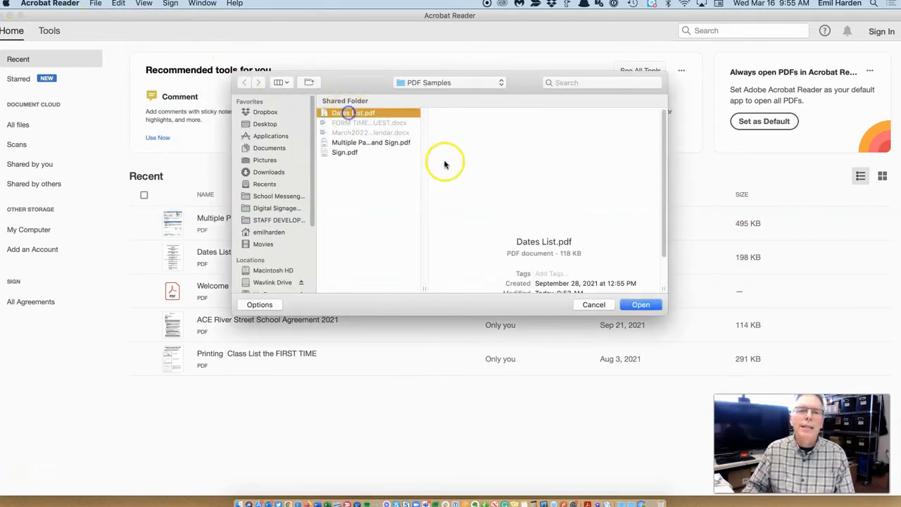
click(640, 304)
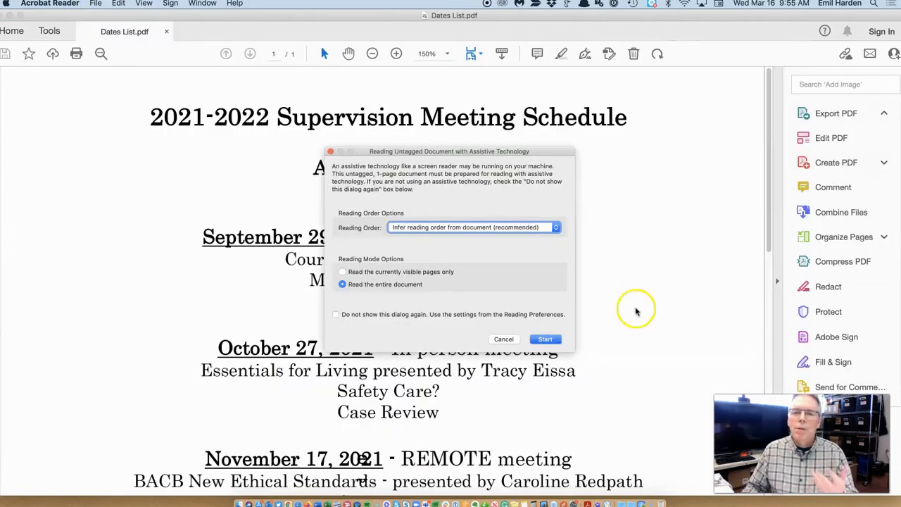
click(542, 340)
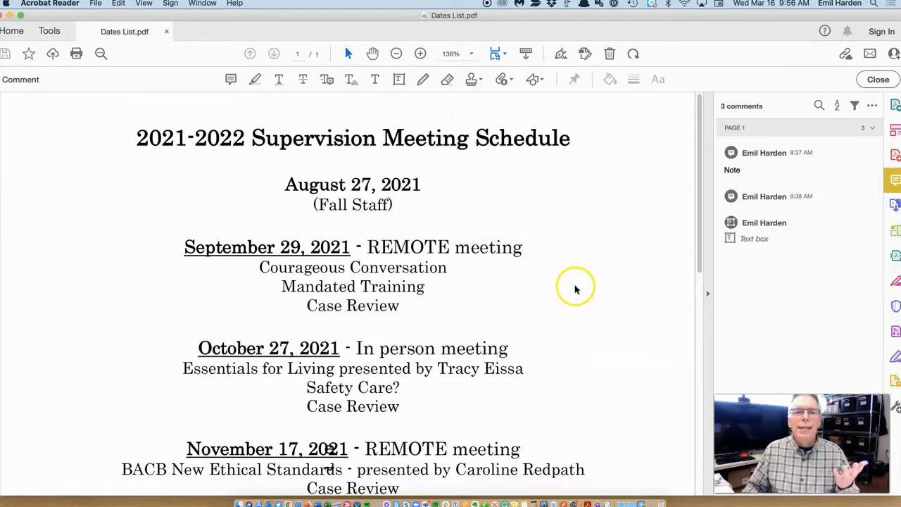
Close the Comment pane, scroll through the schedule, then close the document and return to Finder.
scroll(576, 288, down, 6)
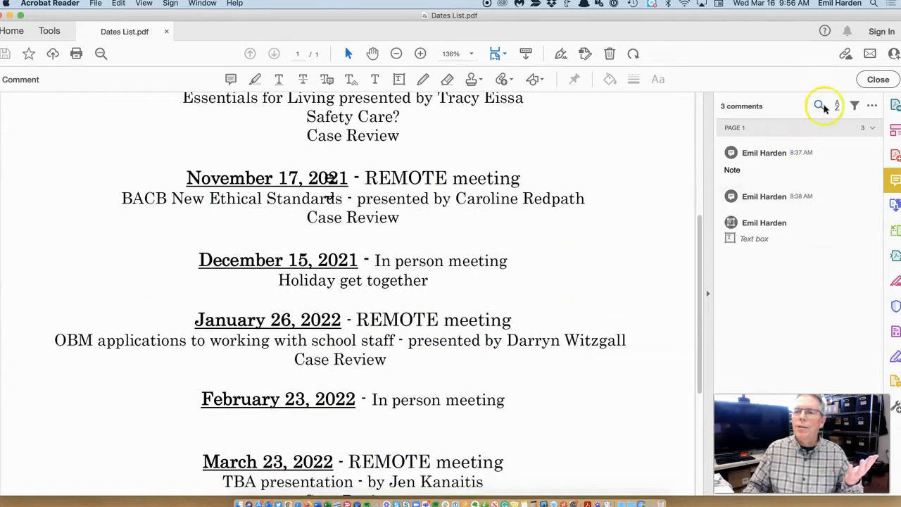
click(878, 79)
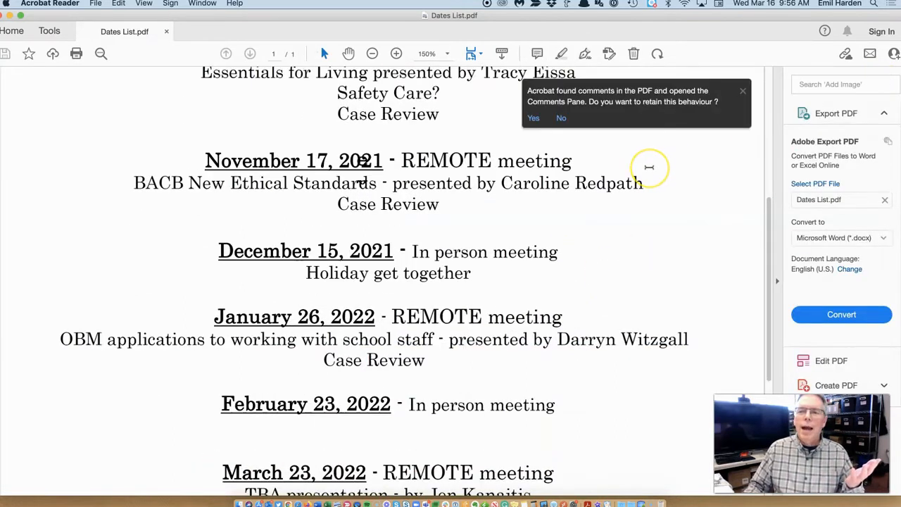
scroll(649, 167, up, 5)
click(742, 91)
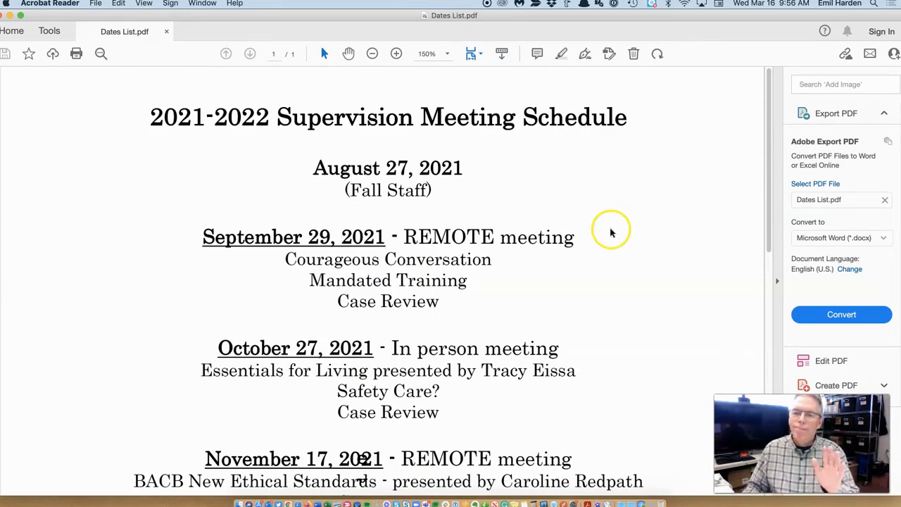
click(6, 15)
click(433, 255)
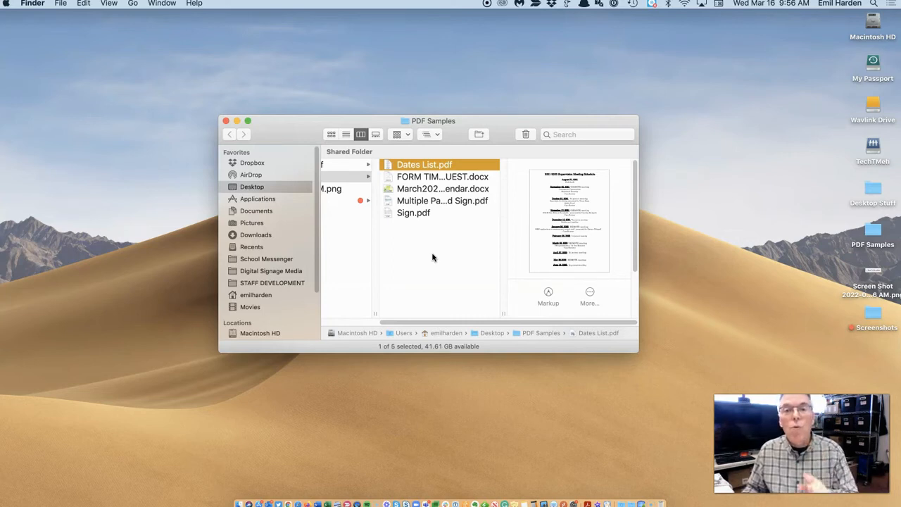
Show the Get Info window for Dates List.pdf from its right-click menu.
click(432, 255)
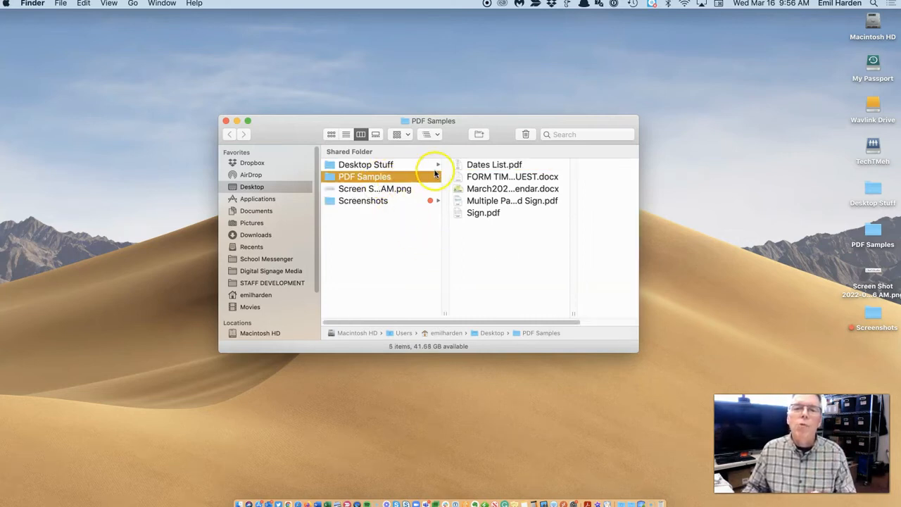
click(482, 165)
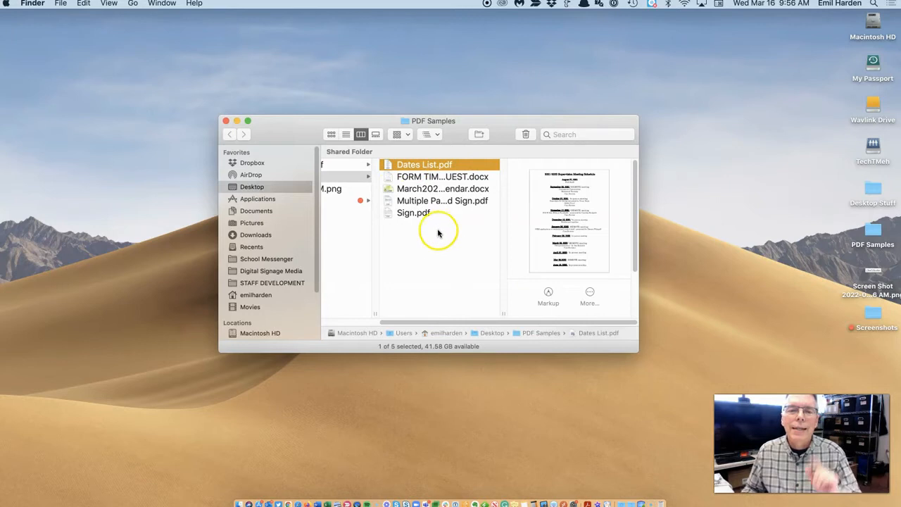
right_click(443, 166)
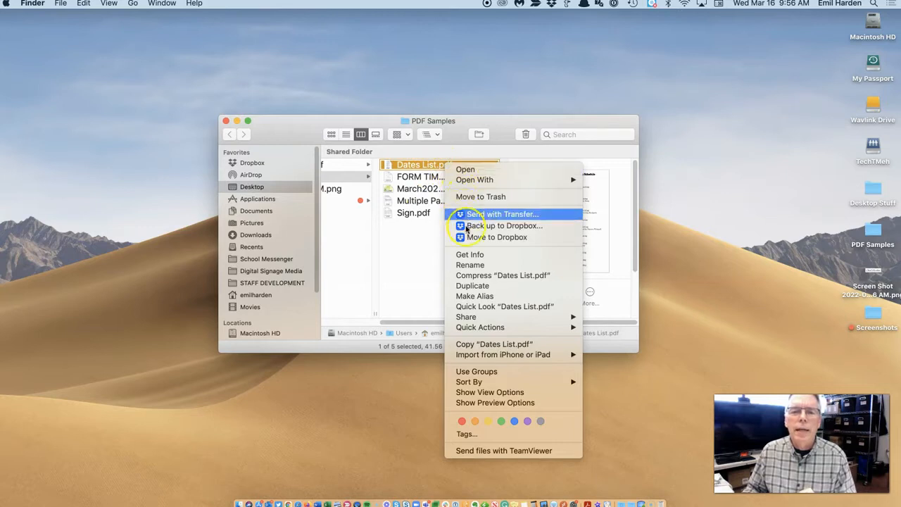
click(419, 251)
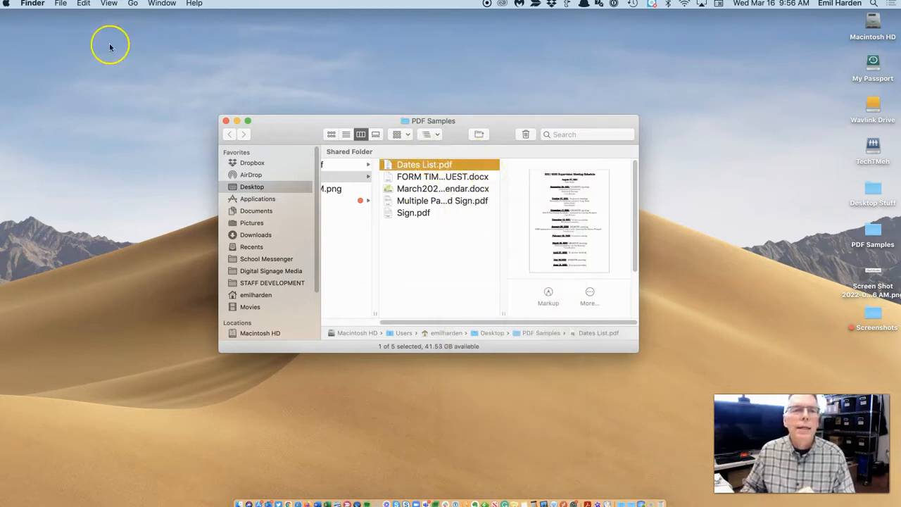
click(60, 4)
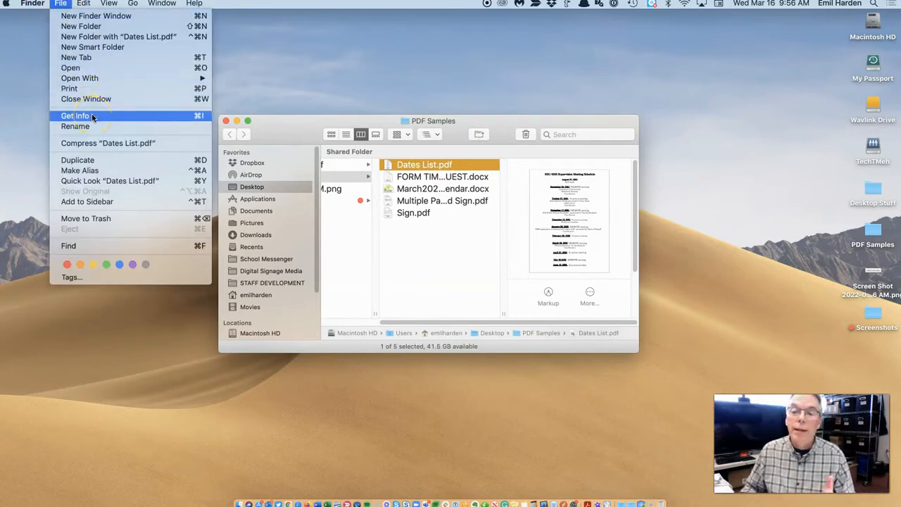
click(384, 264)
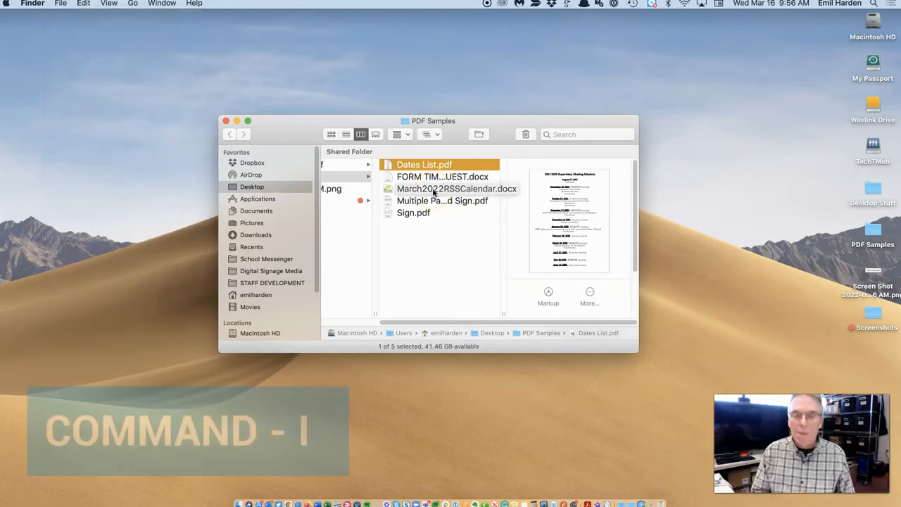
click(449, 166)
right_click(449, 166)
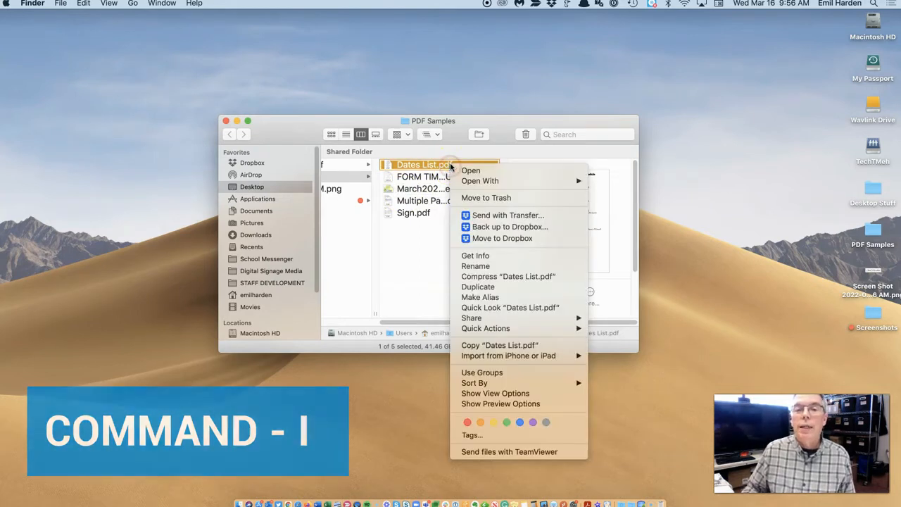
click(504, 256)
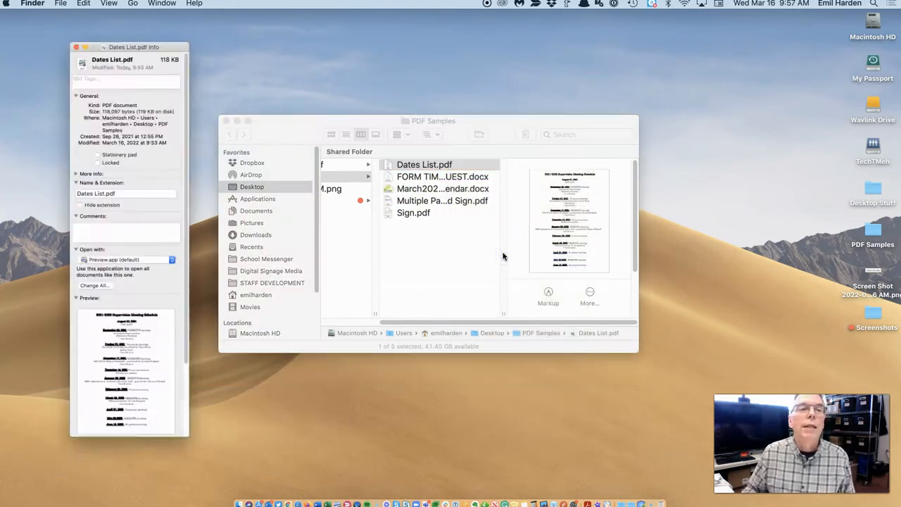
Choose Preview.app under Open with, apply it to all PDFs with Change All, and close the Info window.
drag(98, 22, 215, 15)
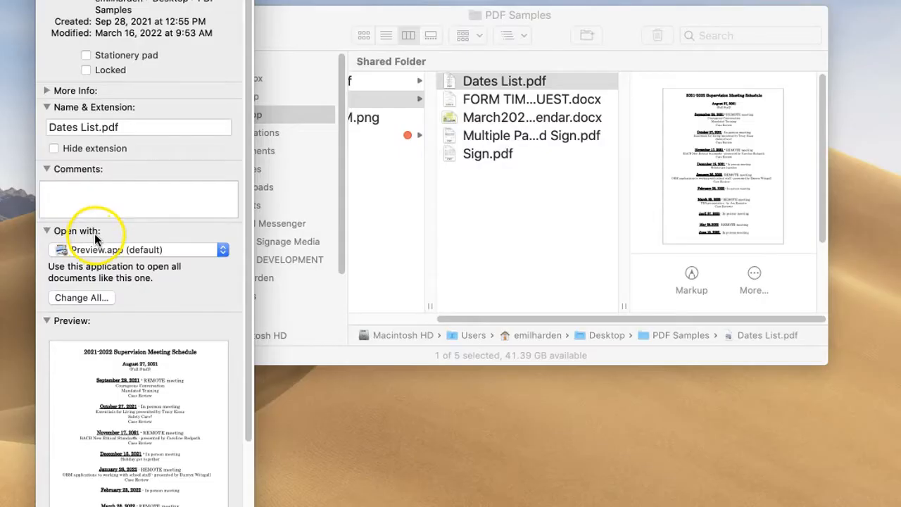
click(225, 250)
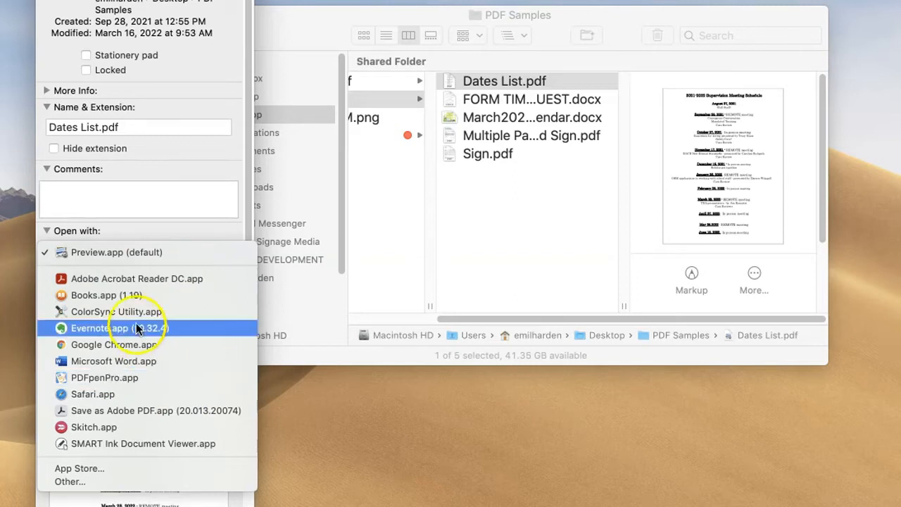
click(144, 254)
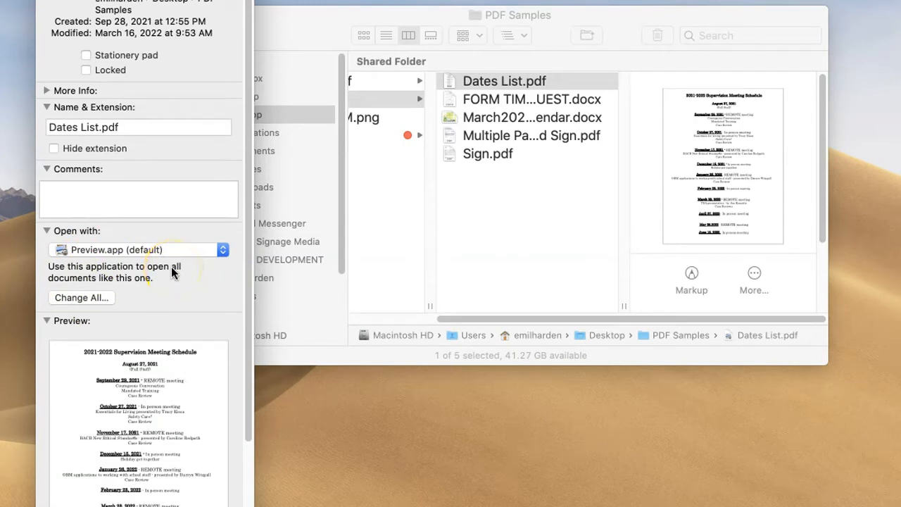
click(98, 298)
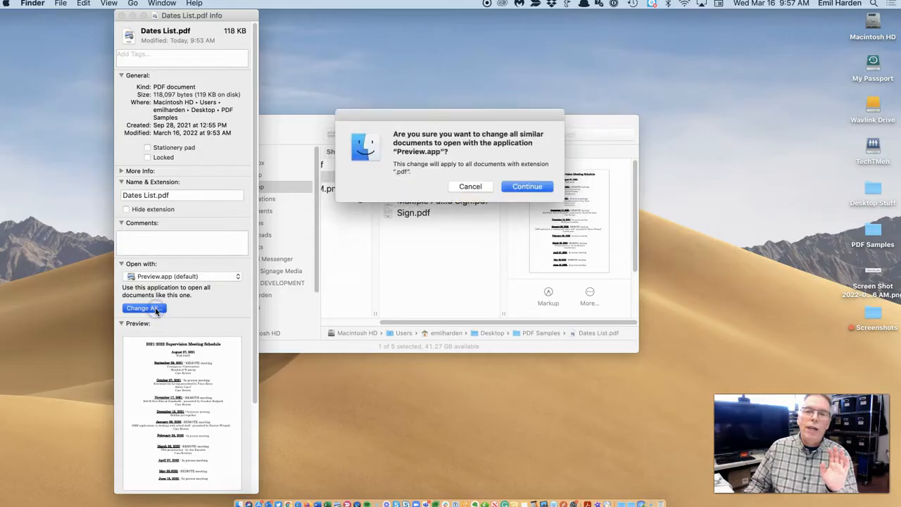
click(517, 186)
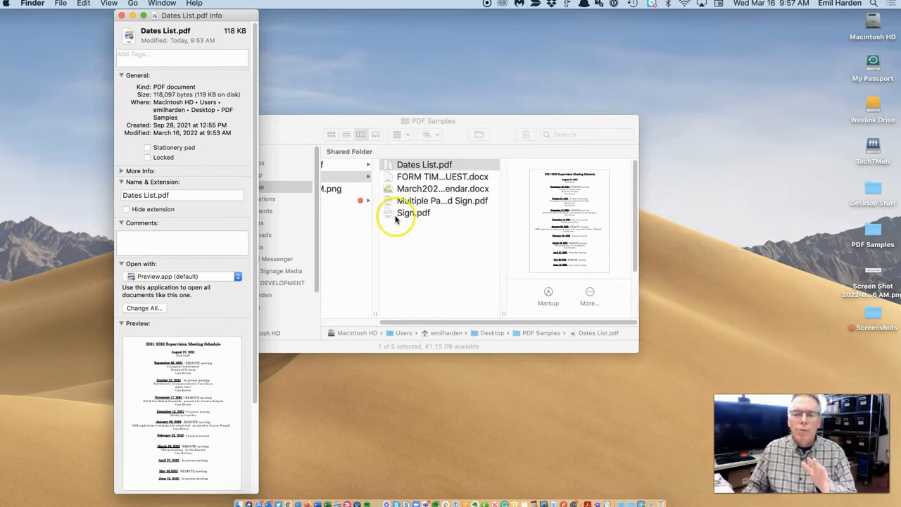
click(122, 16)
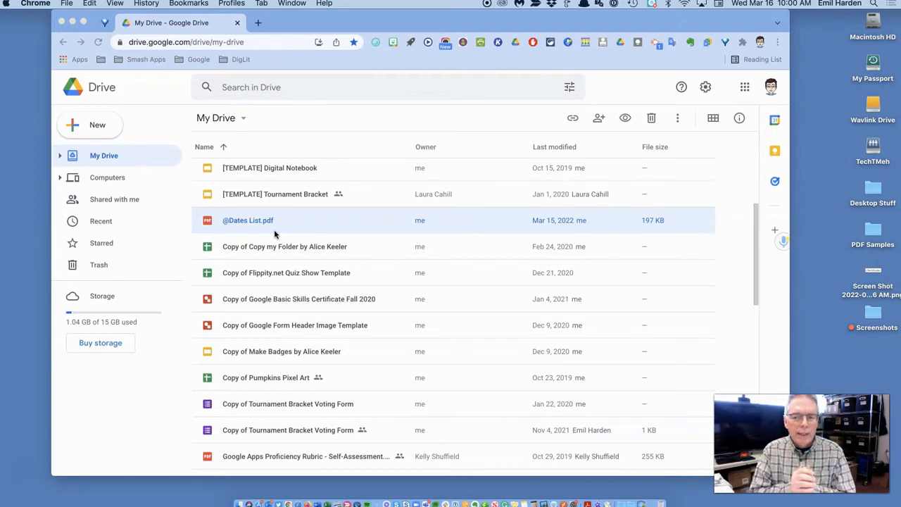
double_click(271, 222)
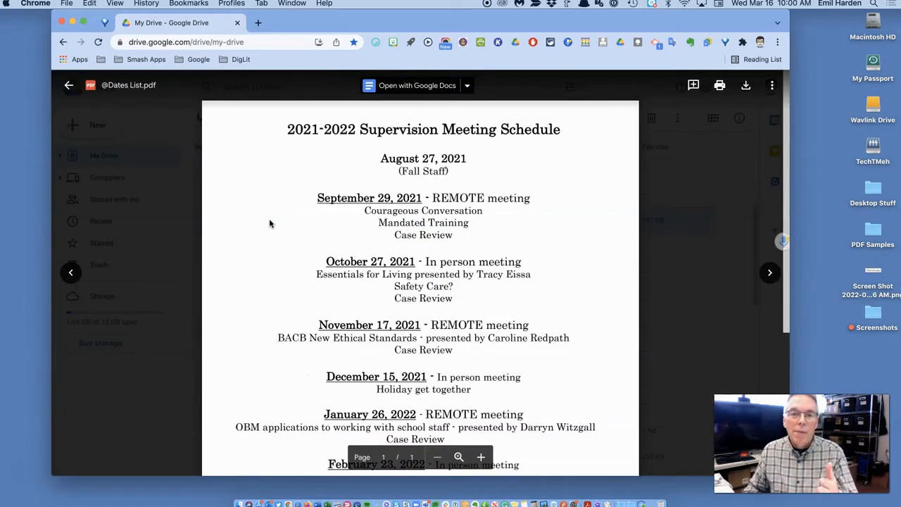
click(287, 234)
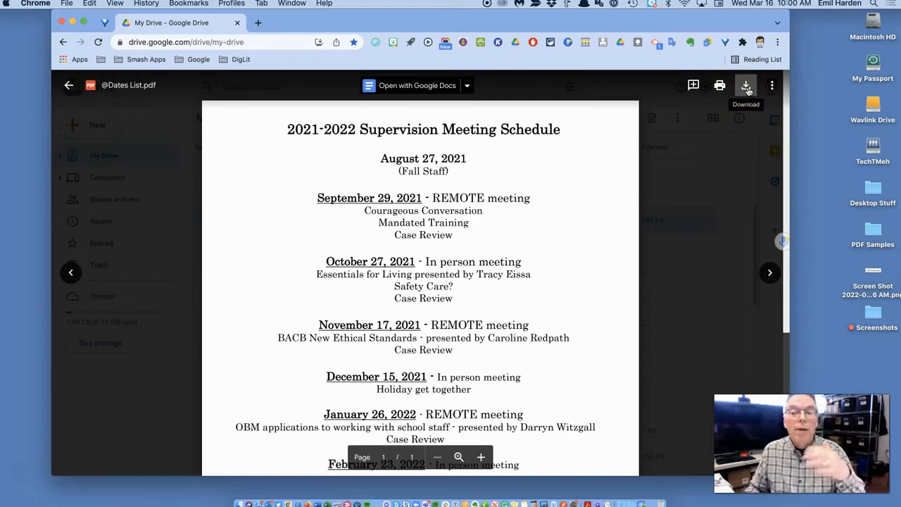
scroll(618, 251, down, 3)
scroll(617, 251, up, 3)
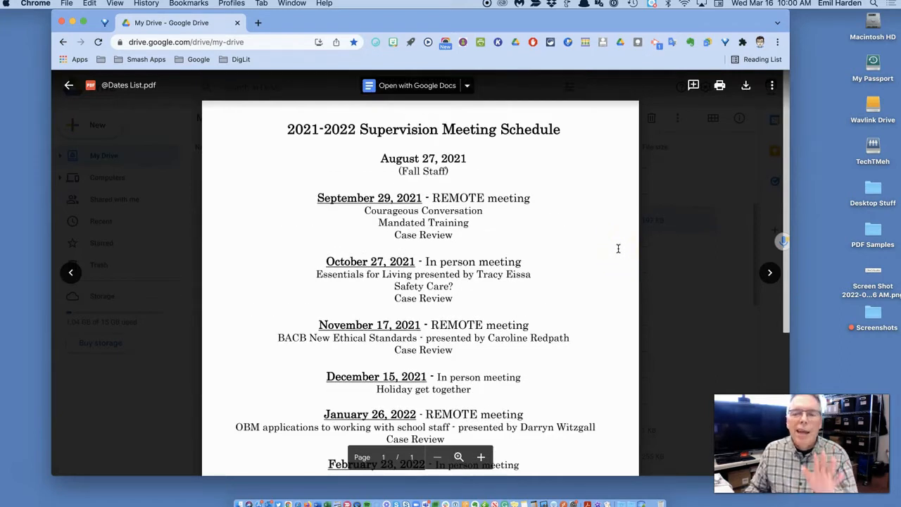
drag(618, 221, 640, 223)
scroll(640, 223, down, 2)
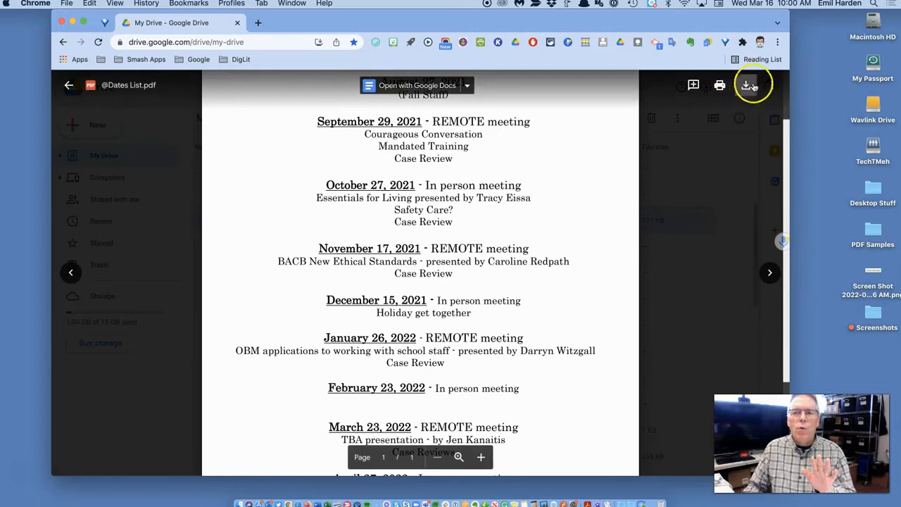
scroll(738, 131, up, 2)
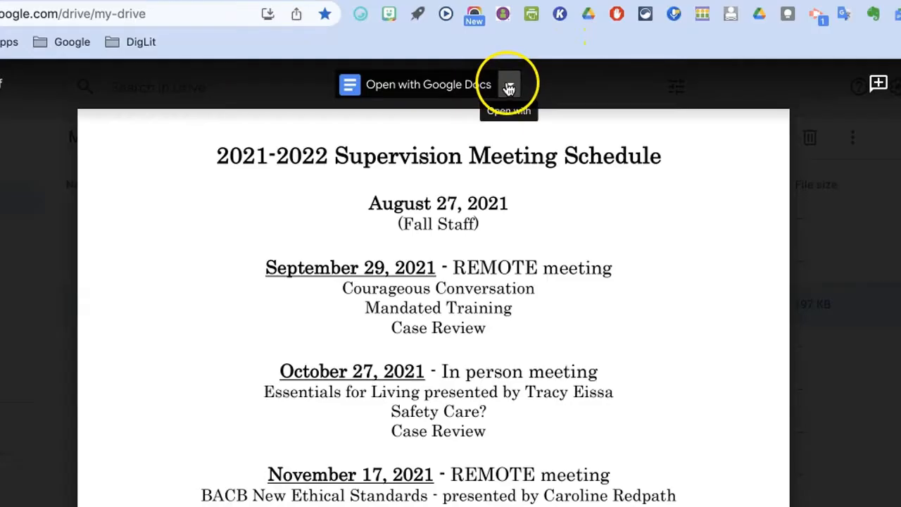
Check the Open with Google Docs app list, then go back to the My Drive list.
click(468, 86)
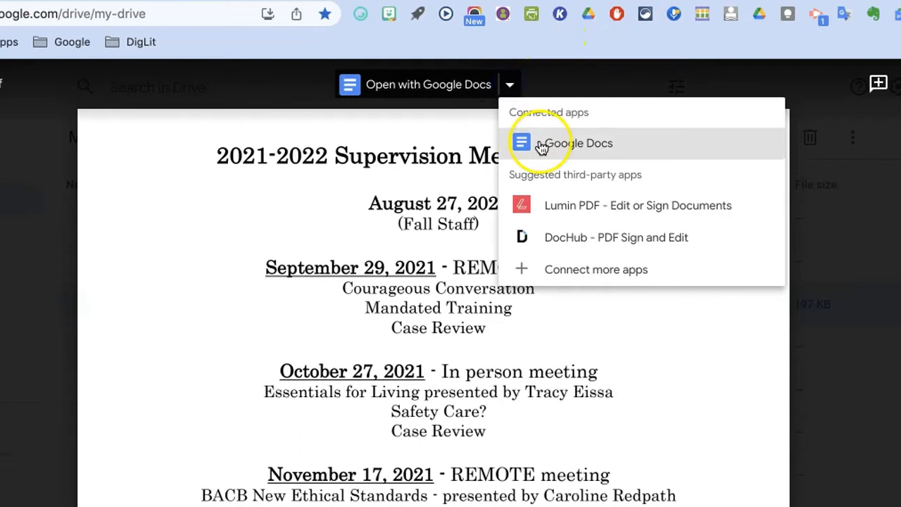
click(169, 92)
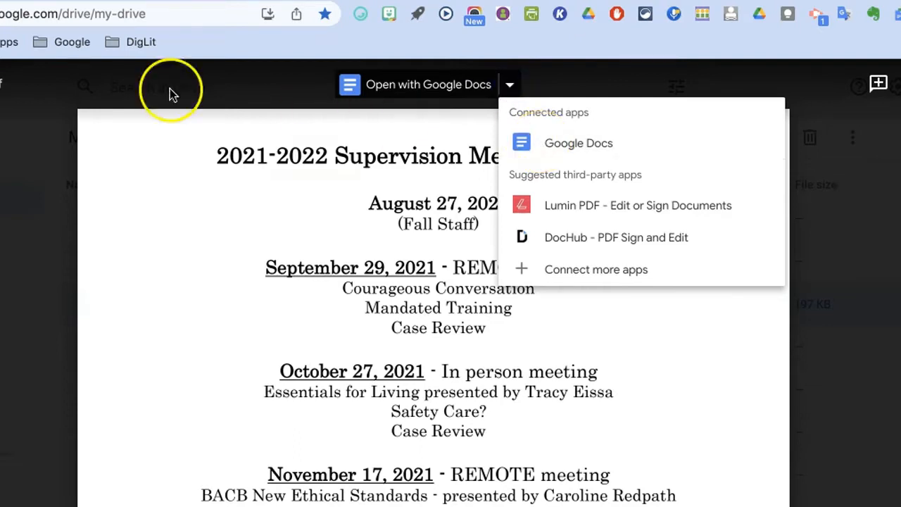
click(69, 88)
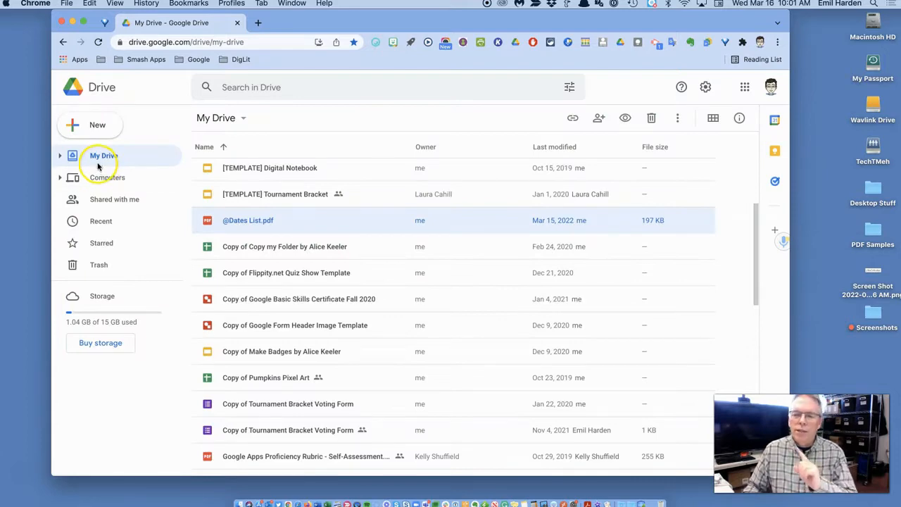
right_click(293, 220)
mouse_move(293, 221)
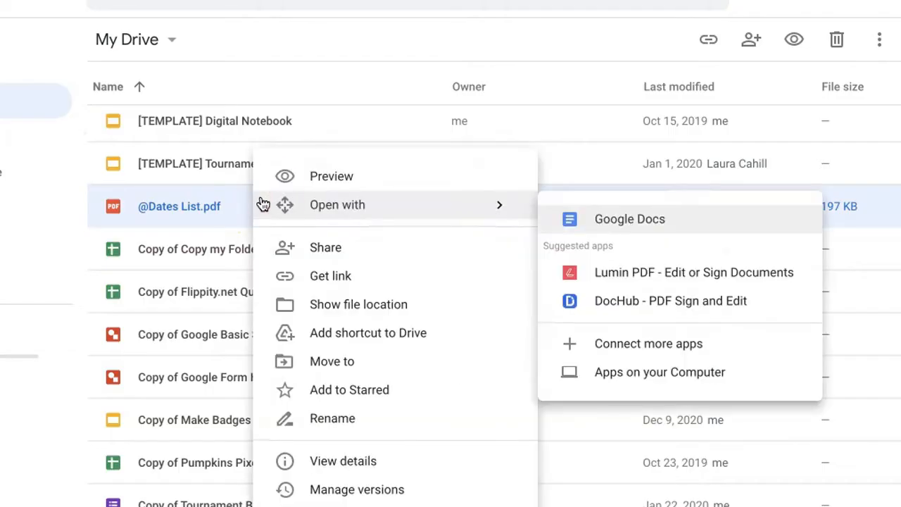
click(636, 220)
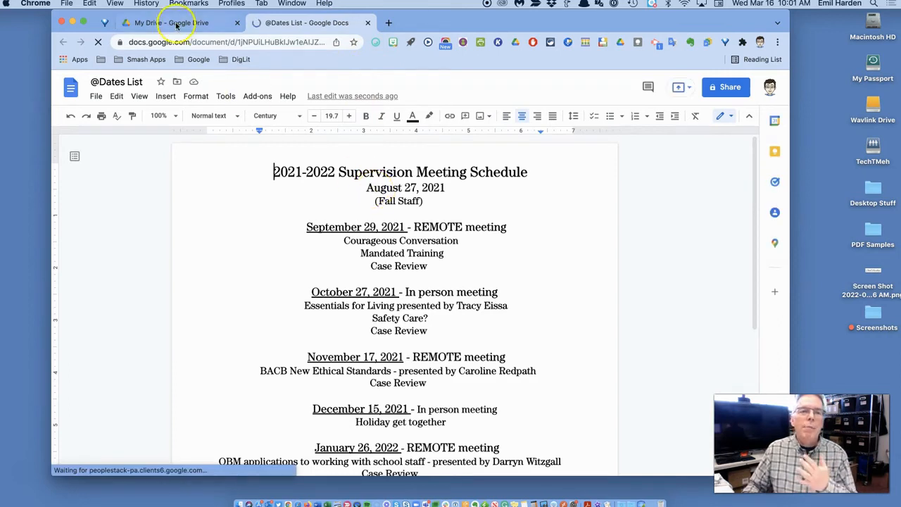
click(176, 24)
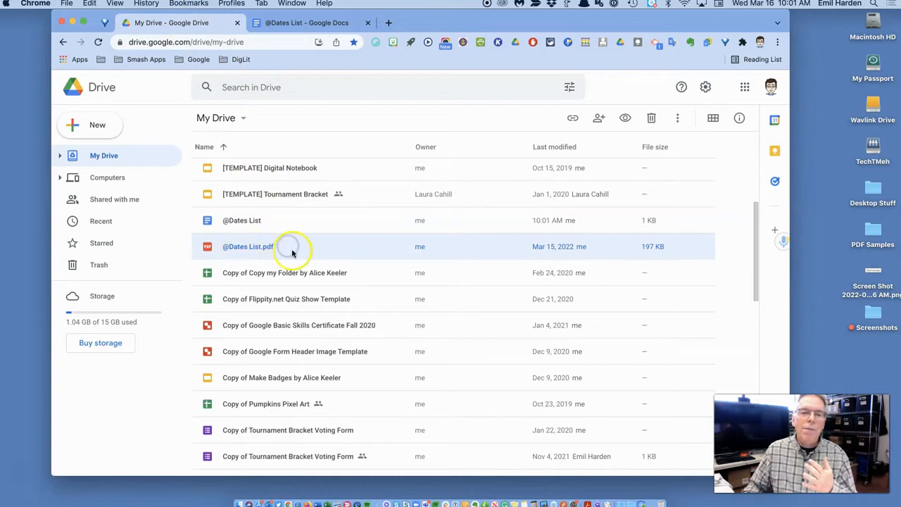
click(272, 224)
click(270, 224)
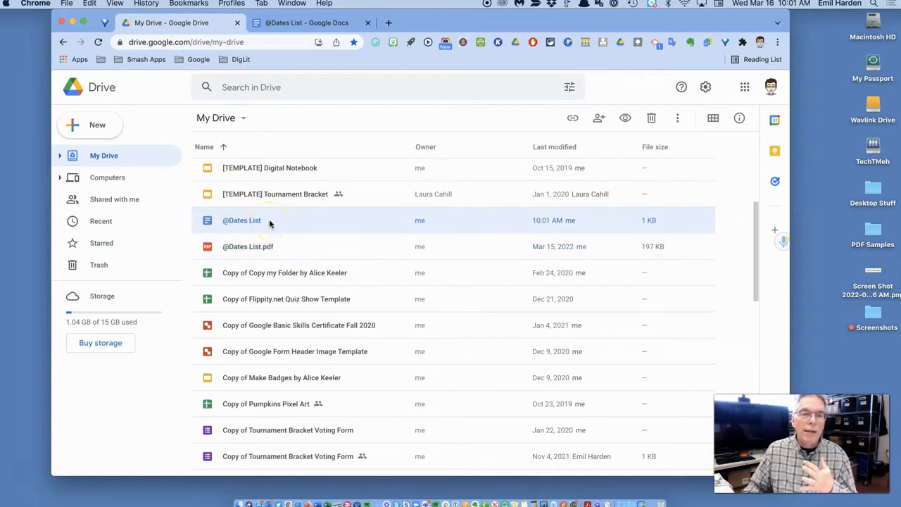
click(305, 22)
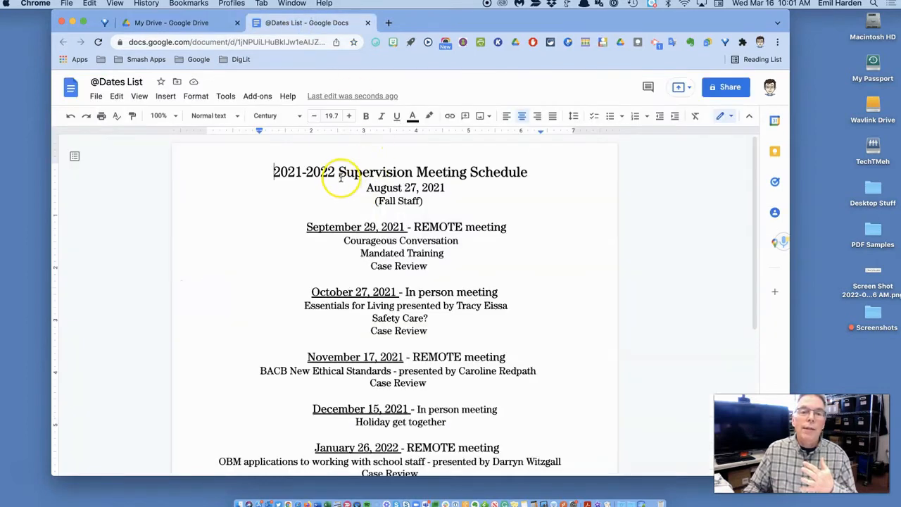
Replace 'Meeting' with 'Team' so the title reads 2021-2022 Supervision Team Schedule, then return to Drive.
double_click(425, 172)
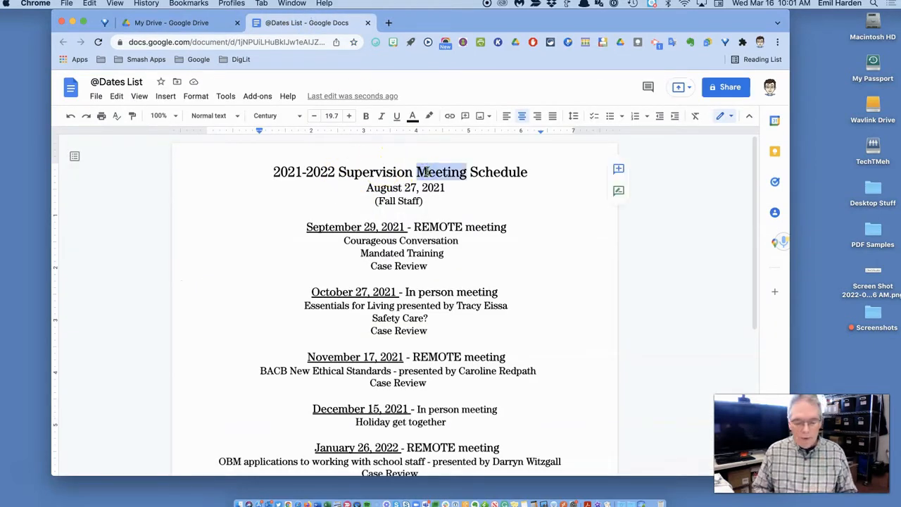
text(Team)
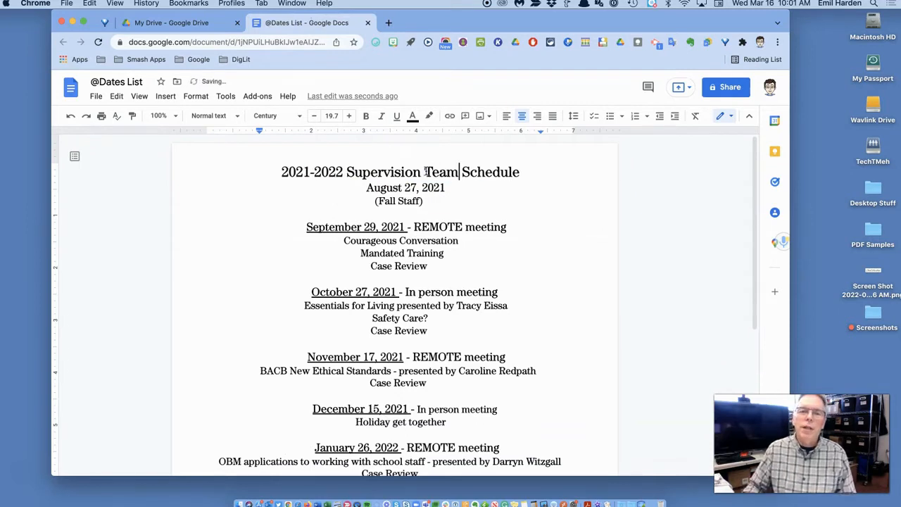
click(431, 202)
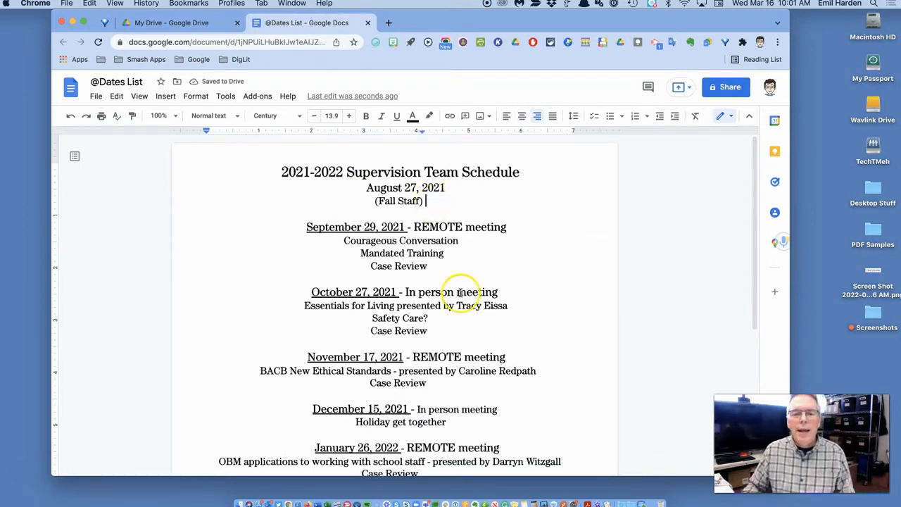
scroll(461, 292, down, 4)
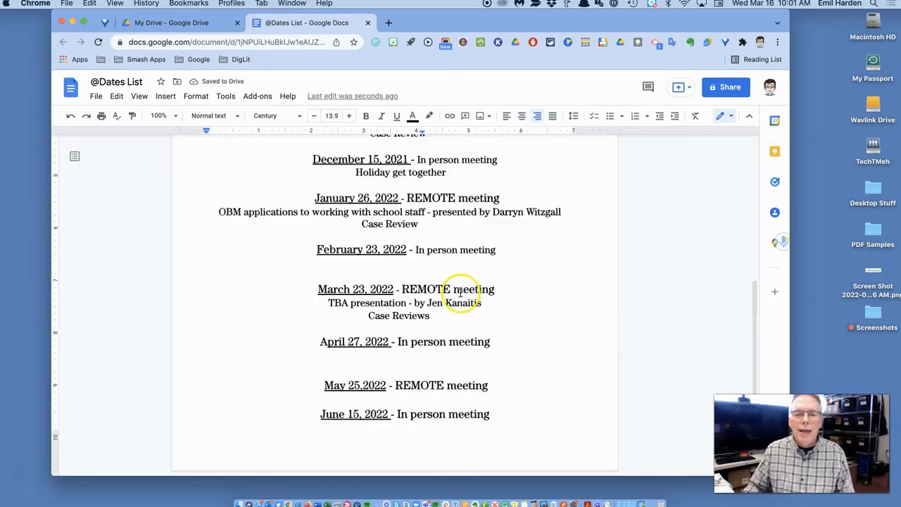
click(439, 355)
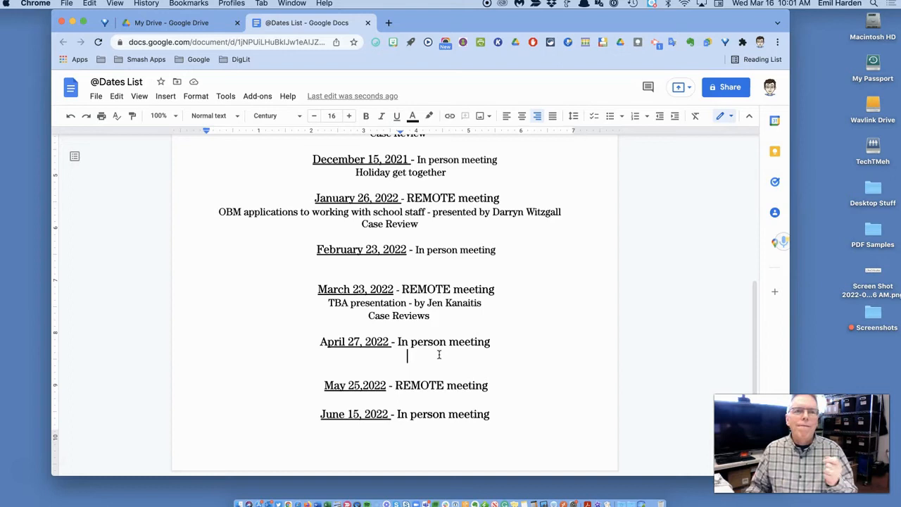
click(170, 23)
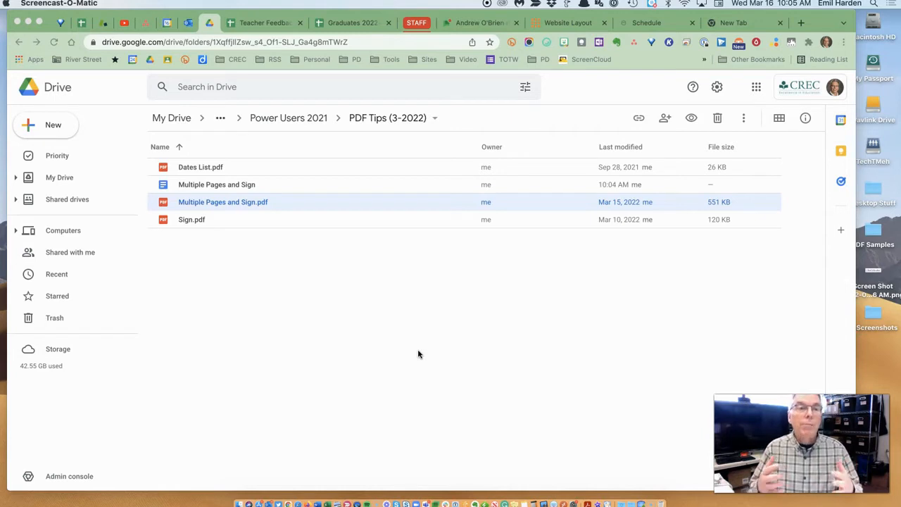
Double-click the Multiple Pages and Sign Google Doc in the PDF Tips (3-2022) folder.
click(410, 349)
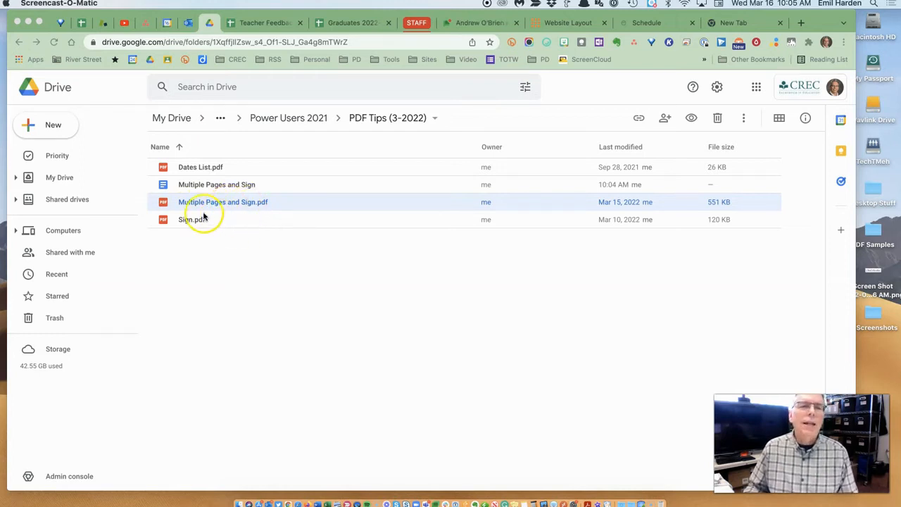
click(161, 202)
click(265, 185)
double_click(265, 185)
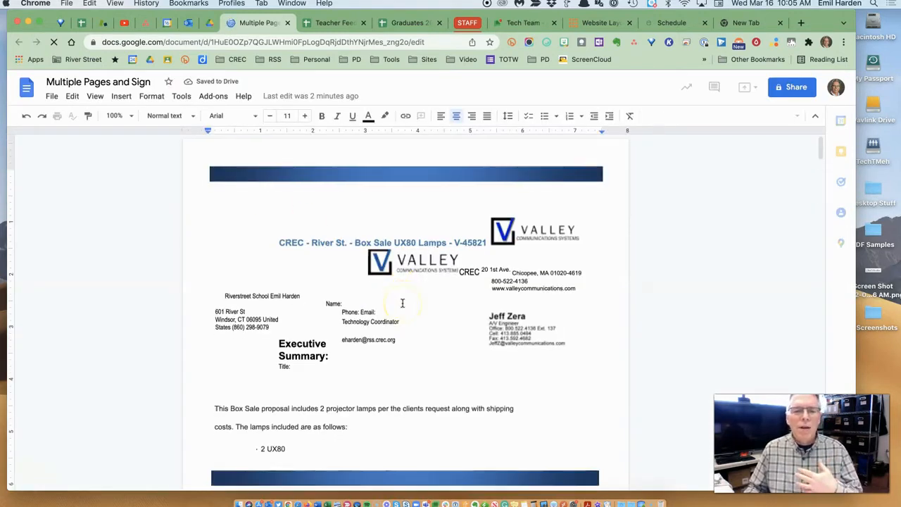
Scroll through the 7-page Box Sale UX80 Lamps proposal, select and clear text on page 3, then close the document.
scroll(403, 302, down, 1)
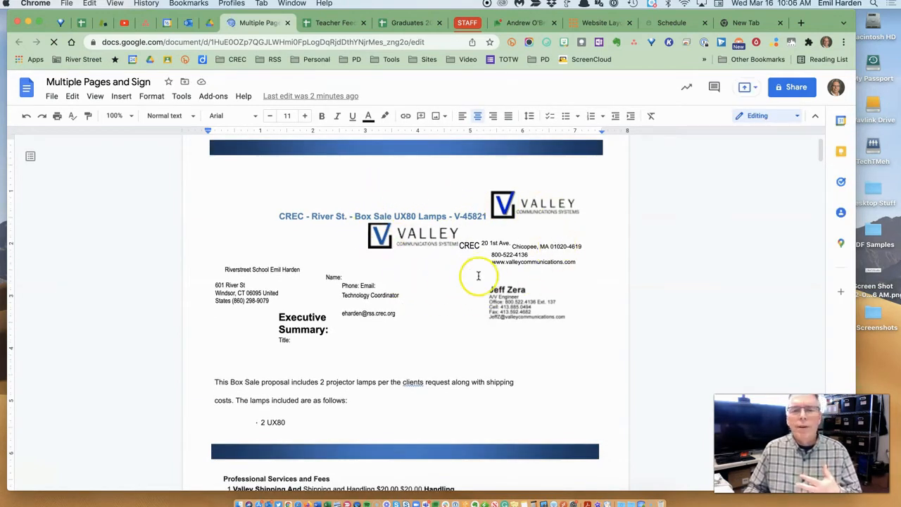
scroll(478, 275, down, 10)
scroll(478, 275, down, 5)
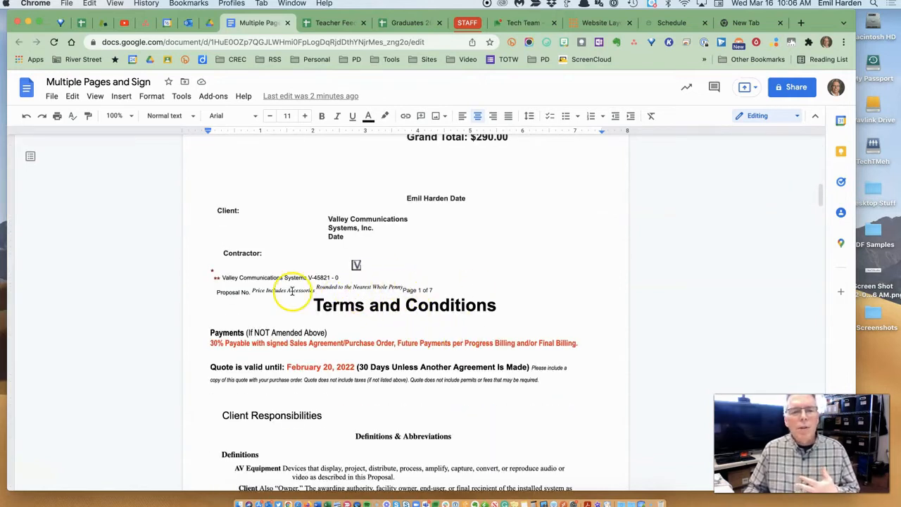
scroll(449, 282, down, 10)
scroll(449, 282, down, 12)
scroll(449, 282, down, 20)
drag(299, 322, 437, 342)
click(452, 330)
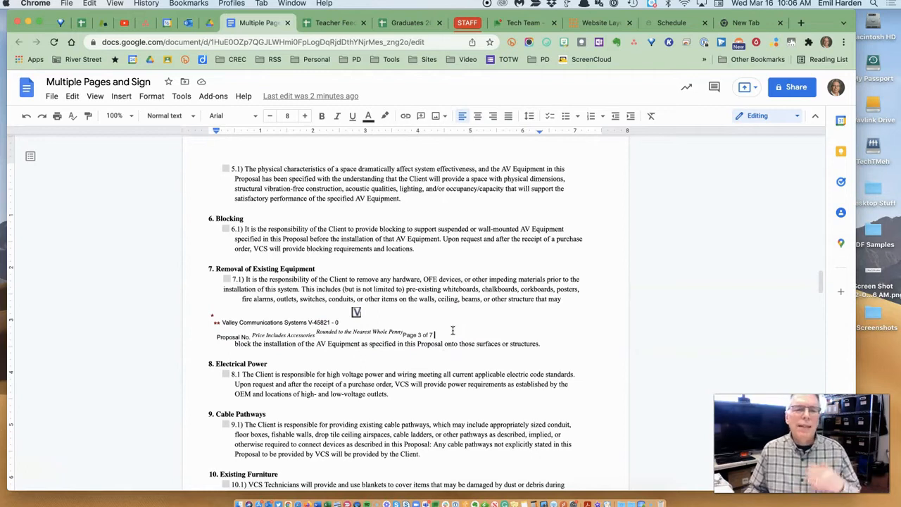
click(287, 24)
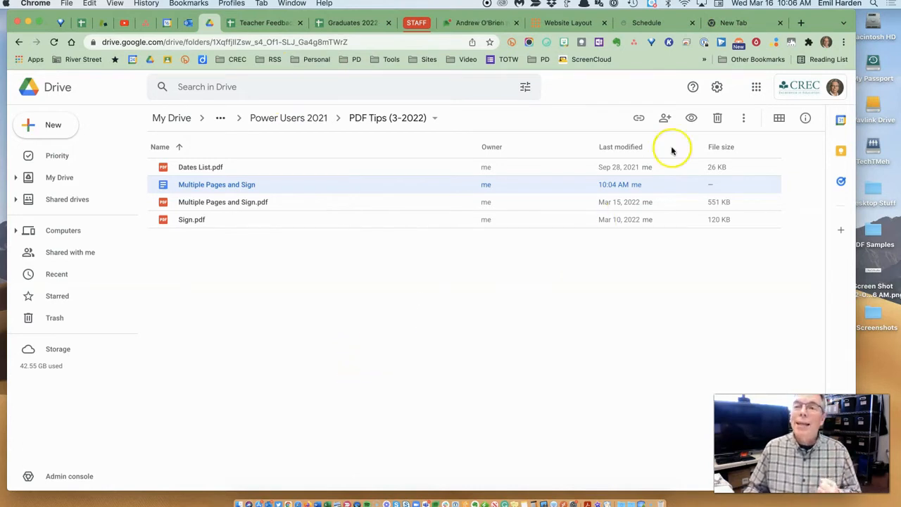
From a new tab, find Kami - PDF and Document Annotation in the Google Workspace Marketplace.
click(738, 26)
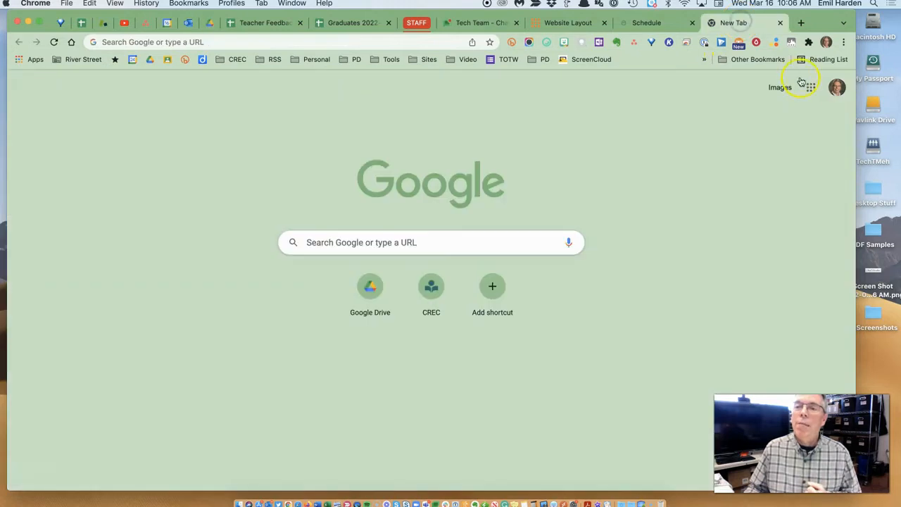
click(812, 89)
scroll(792, 175, down, 5)
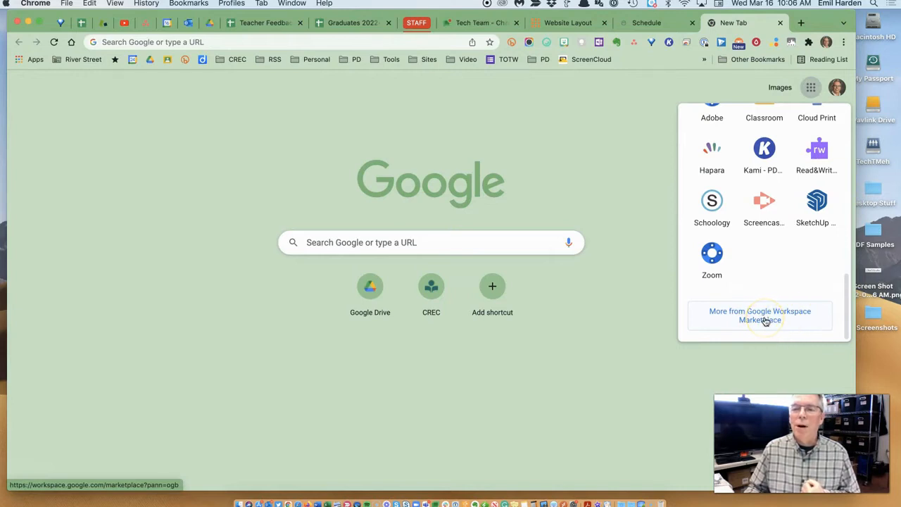
click(766, 321)
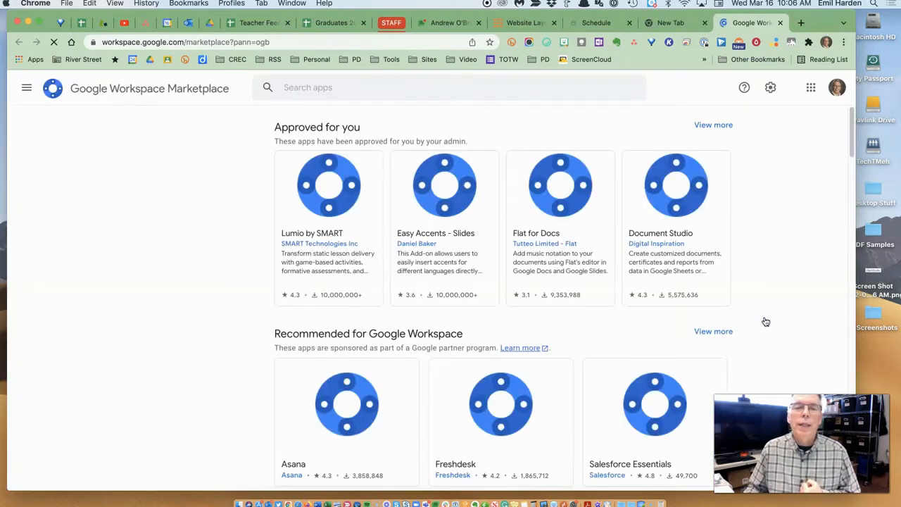
click(322, 89)
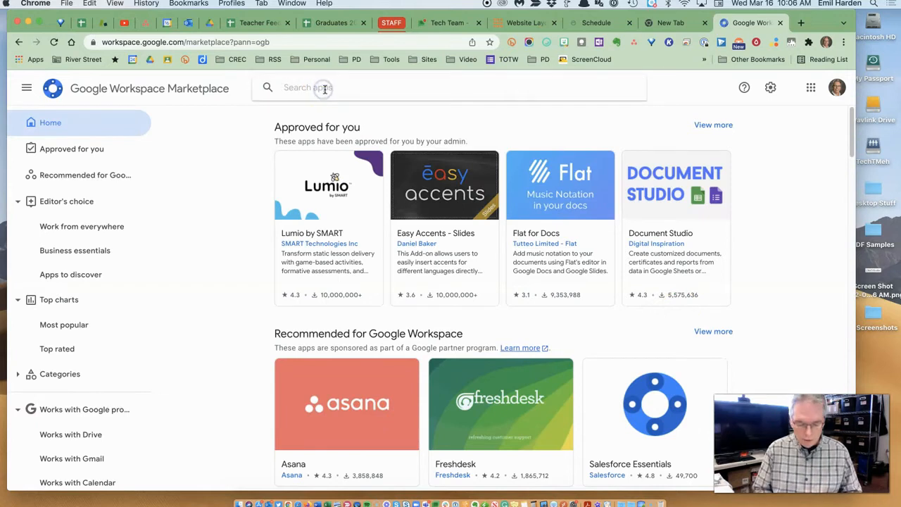
text(kami)
click(367, 107)
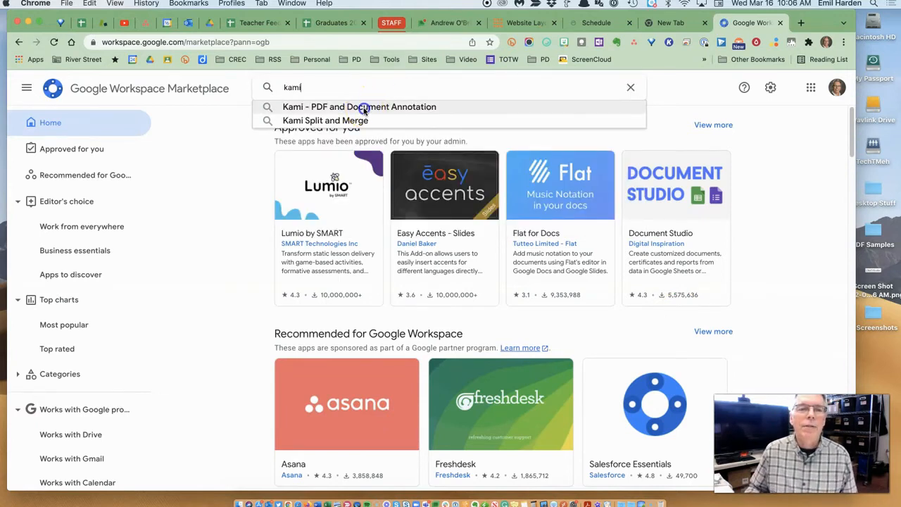
click(303, 189)
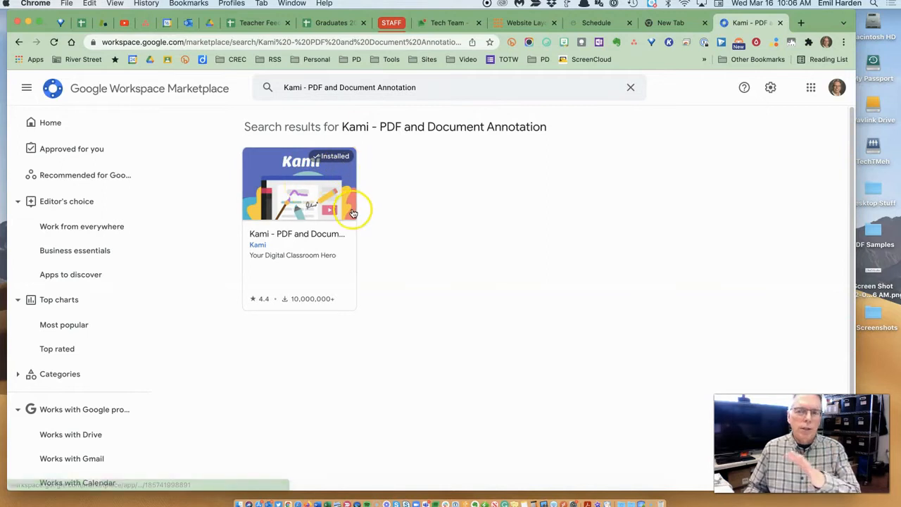
Close the Kami listing and look through the Google apps list before dismissing it.
click(780, 23)
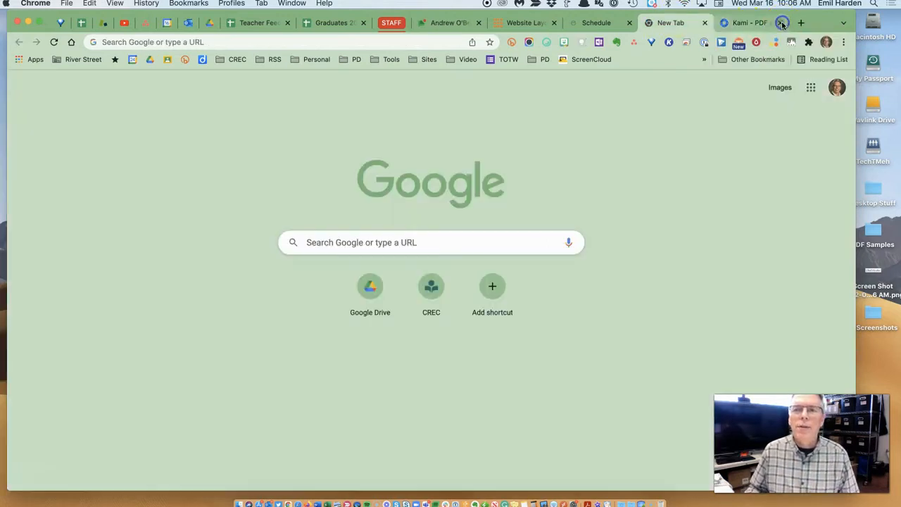
click(811, 90)
scroll(786, 198, down, 5)
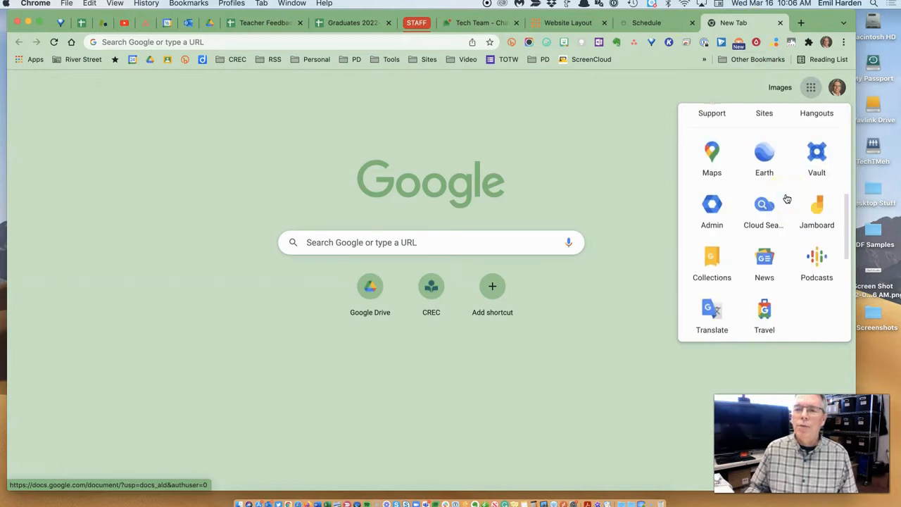
scroll(786, 198, down, 4)
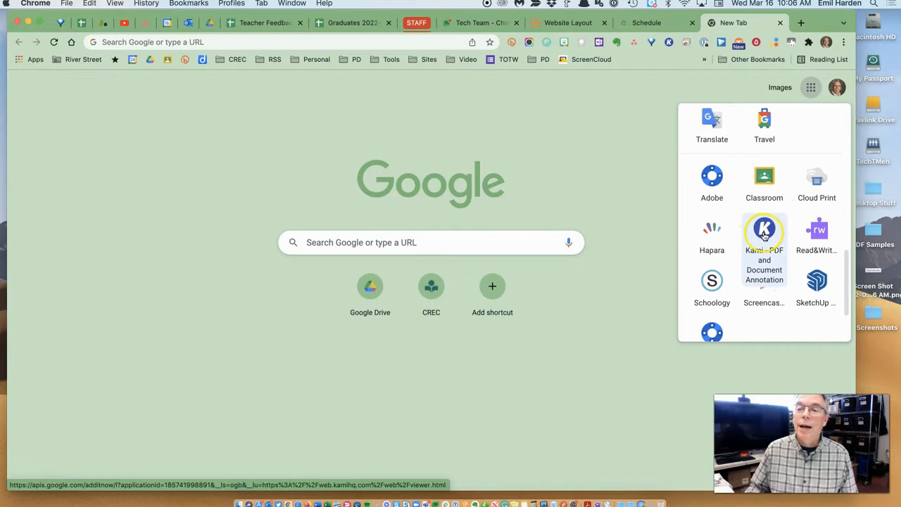
click(628, 186)
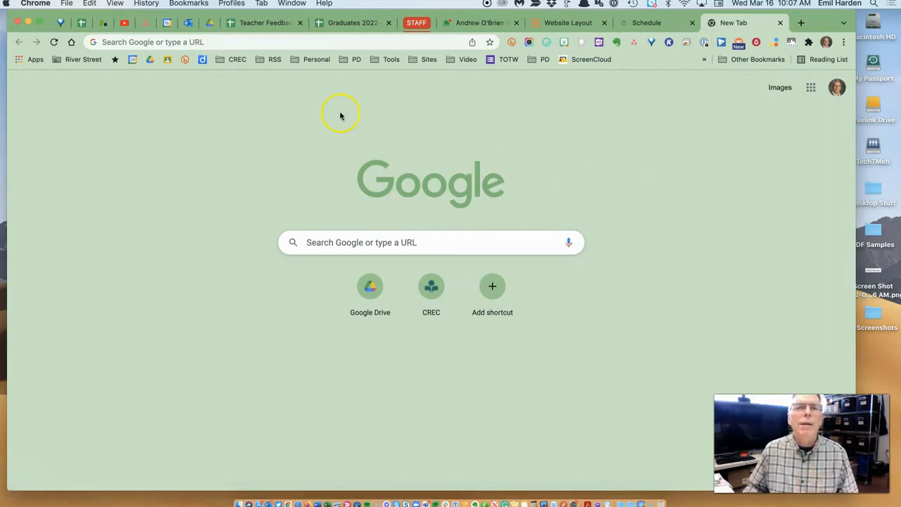
Open Multiple Pages and Sign.pdf from the Drive sample folder in Kami and scroll its pages.
click(211, 26)
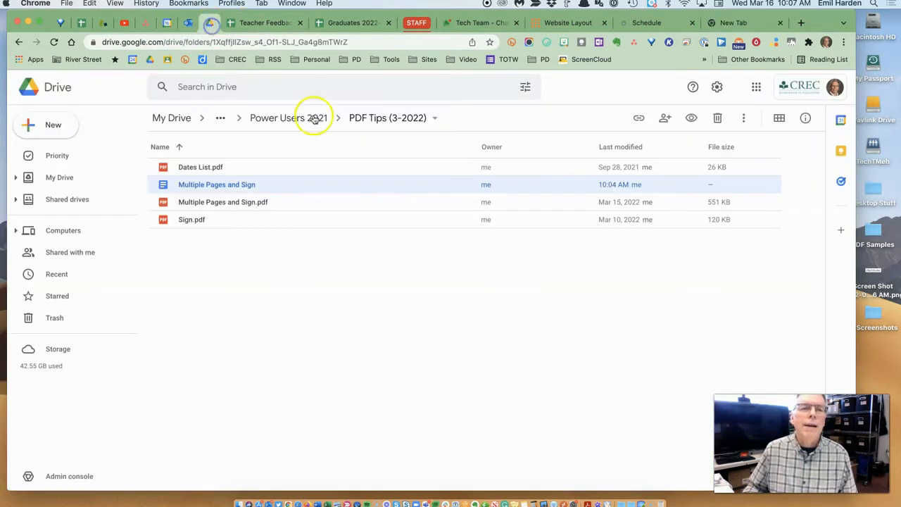
click(225, 205)
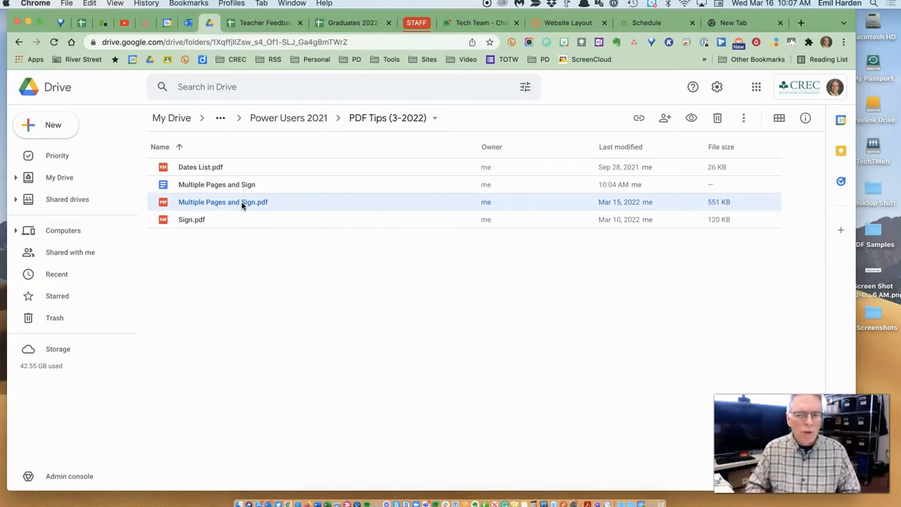
click(243, 204)
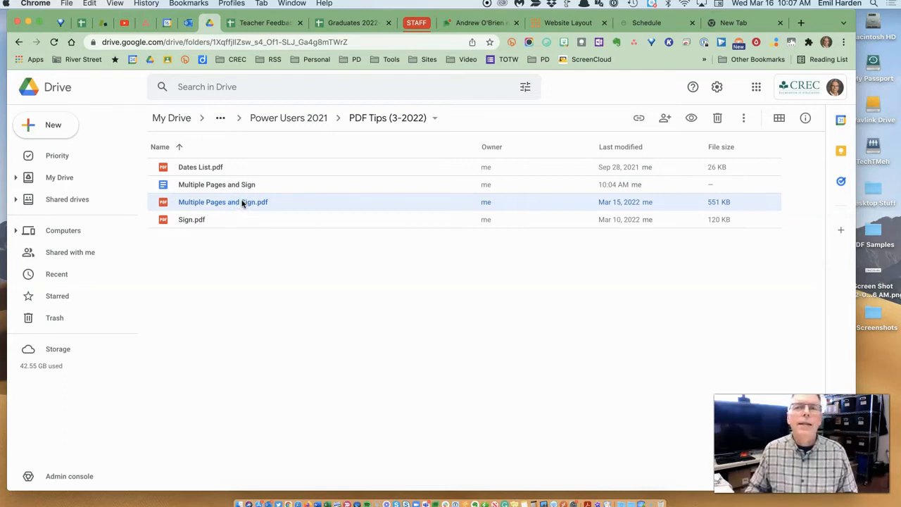
double_click(242, 202)
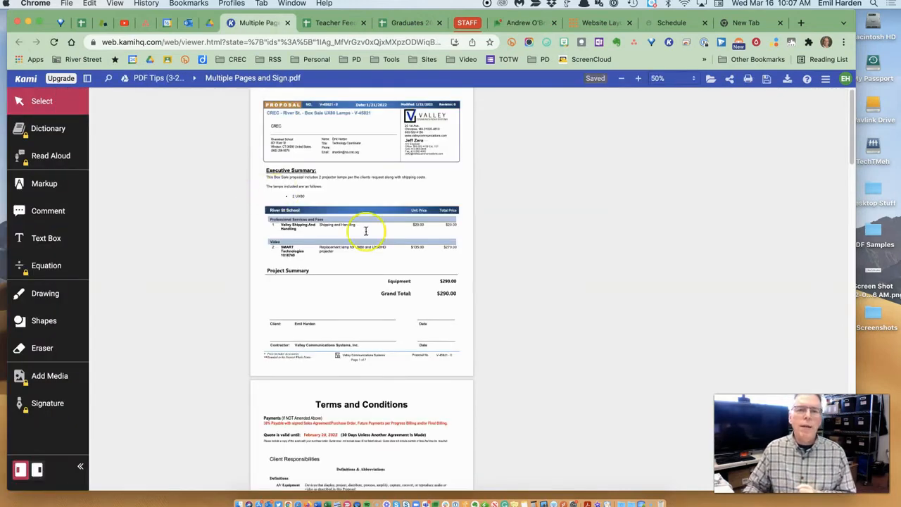
scroll(403, 261, down, 20)
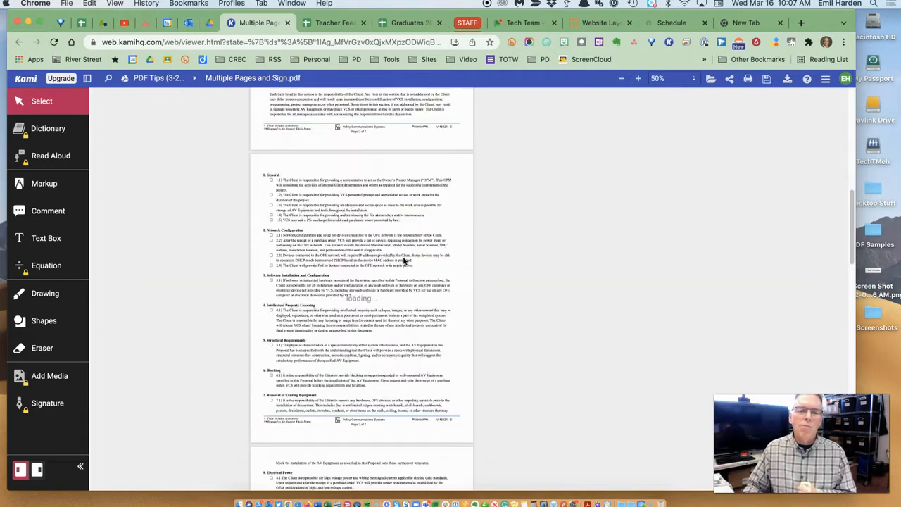
scroll(403, 261, up, 15)
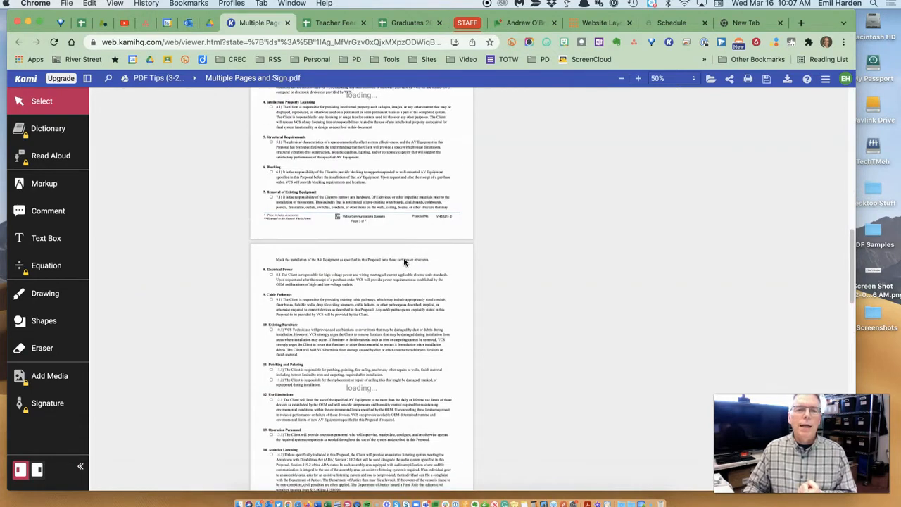
scroll(403, 261, up, 1)
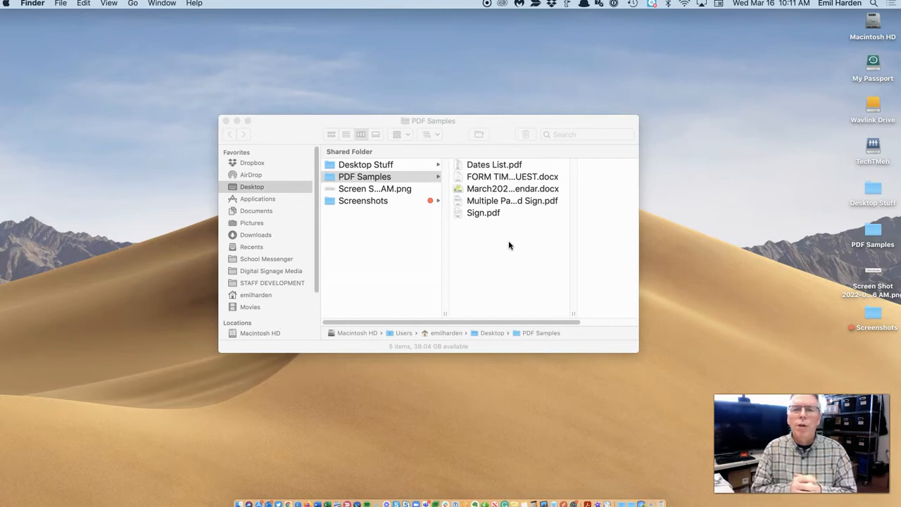
Open Multiple Pages and Sign.pdf from PDF Samples in Preview and reposition the window.
click(461, 201)
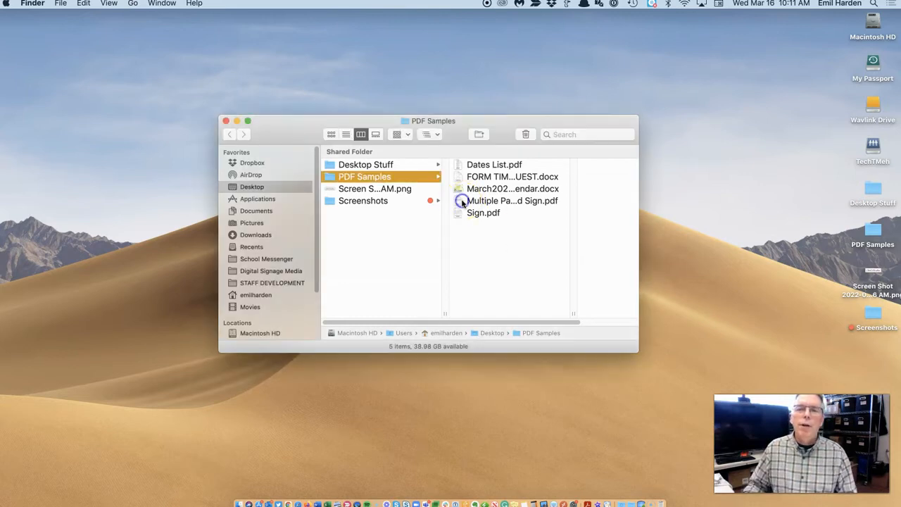
double_click(461, 202)
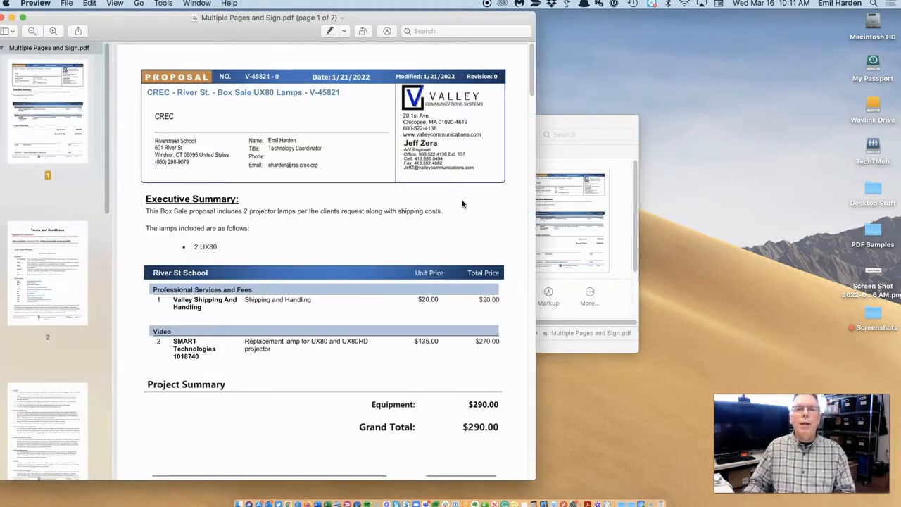
drag(272, 32, 397, 32)
mouse_move(232, 117)
mouse_down()
mouse_move(231, 339)
mouse_move(256, 400)
mouse_move(241, 430)
mouse_move(233, 99)
mouse_up()
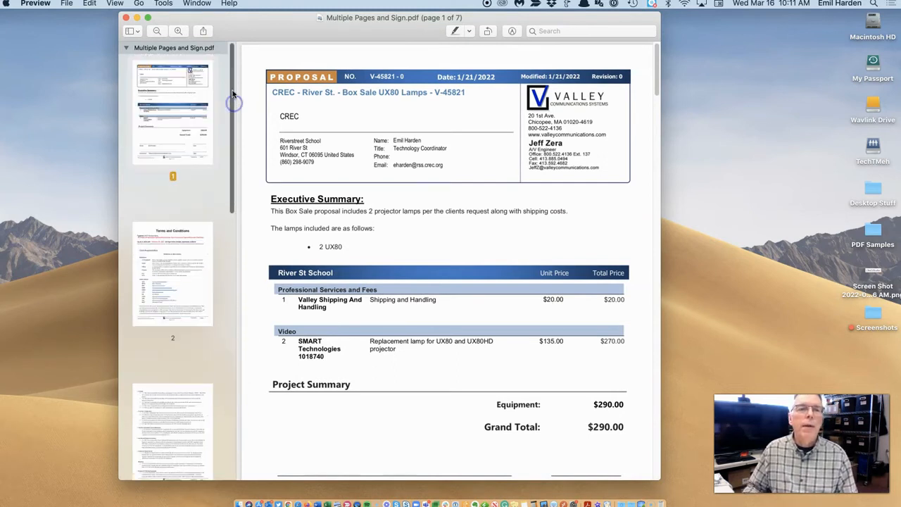
Show page thumbnails in the sidebar and go to the last page, page 7.
click(138, 31)
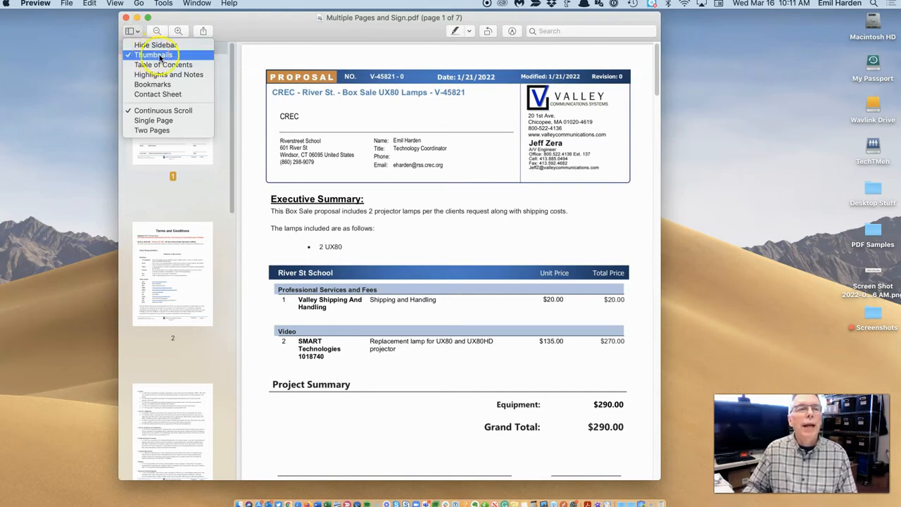
click(156, 44)
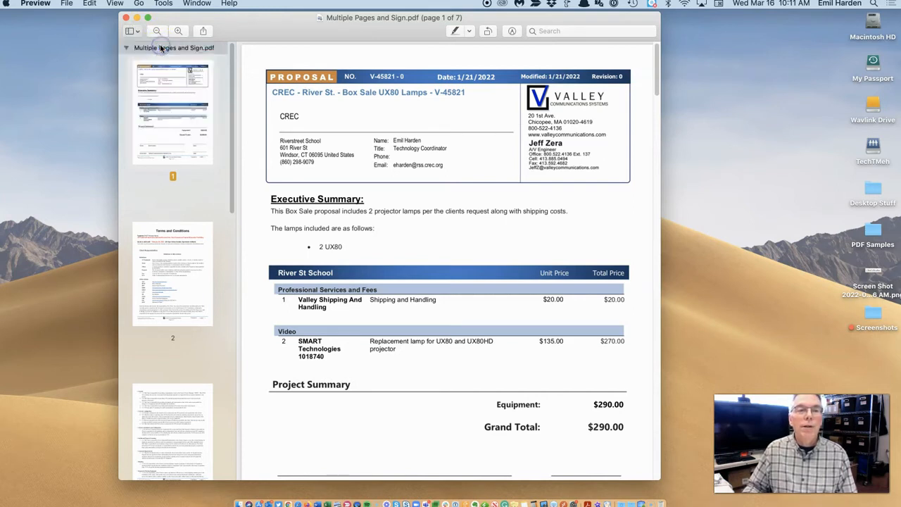
scroll(233, 213, up, 5)
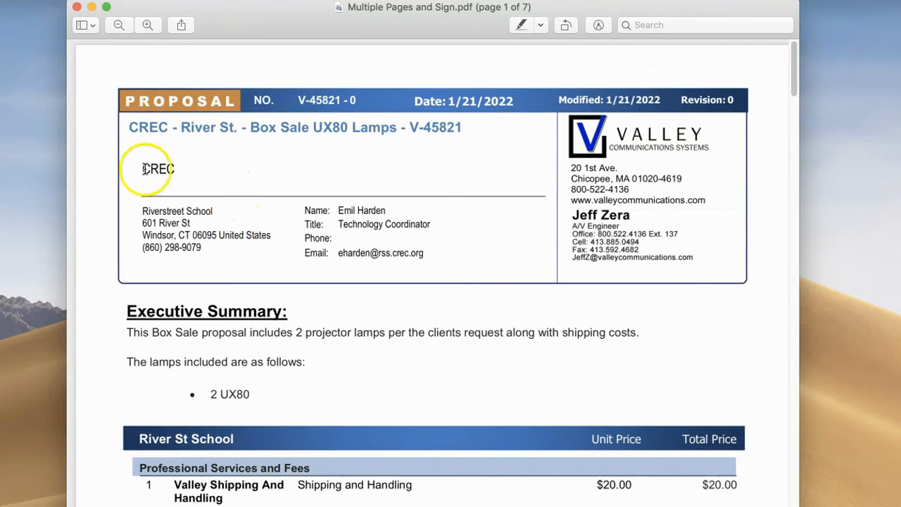
click(93, 26)
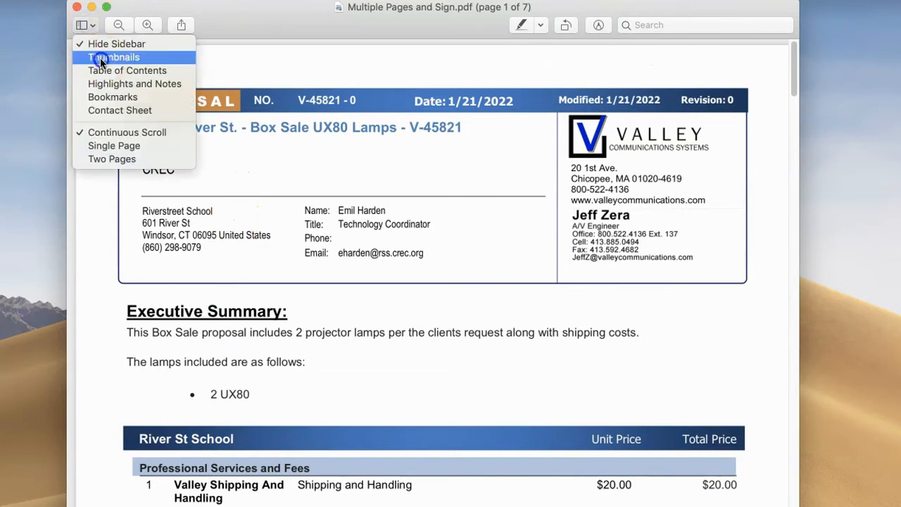
click(99, 55)
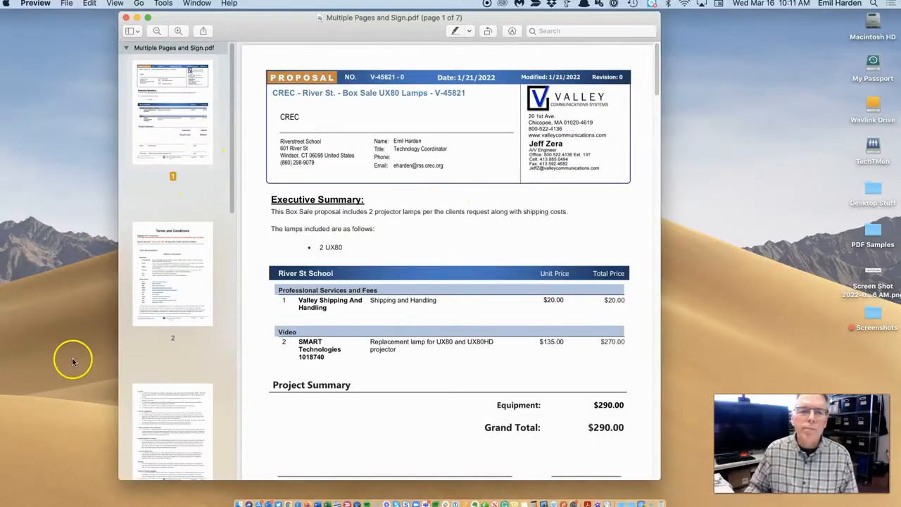
scroll(73, 437, down, 8)
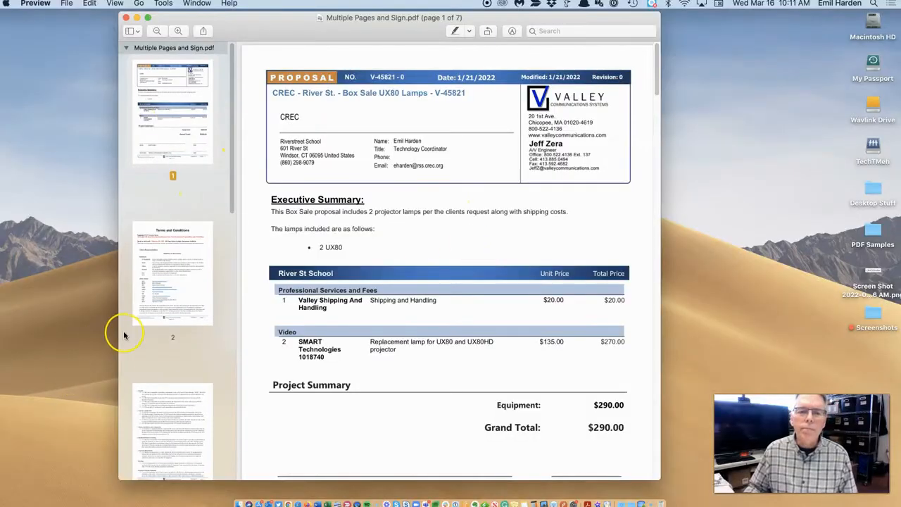
scroll(123, 335, down, 5)
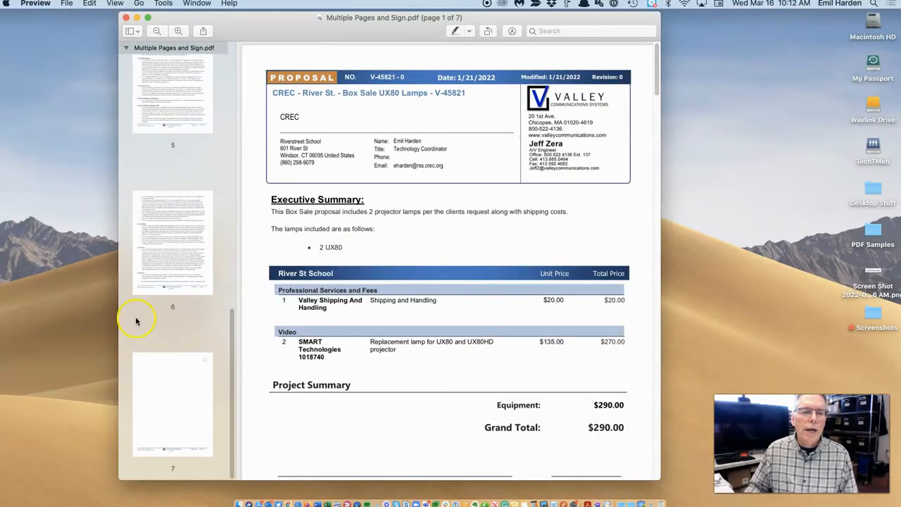
click(161, 385)
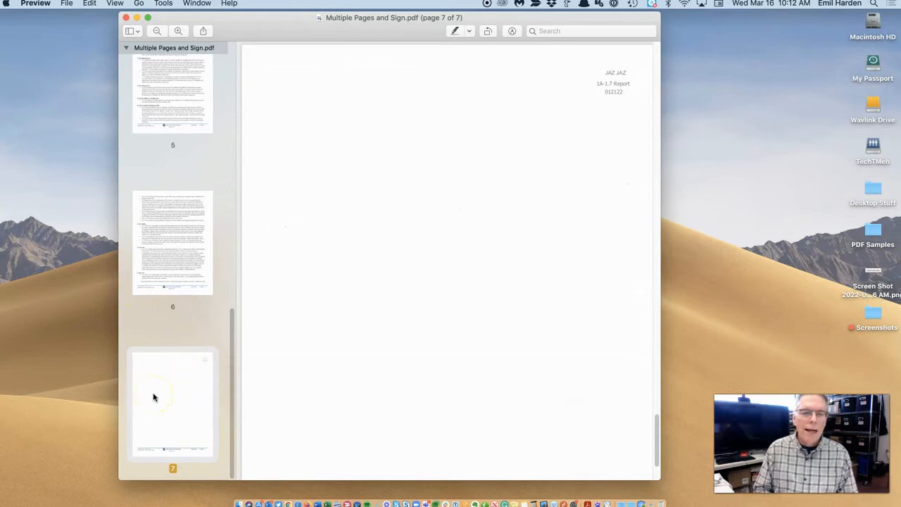
Delete pages 7 and 6 from the document.
key(Delete)
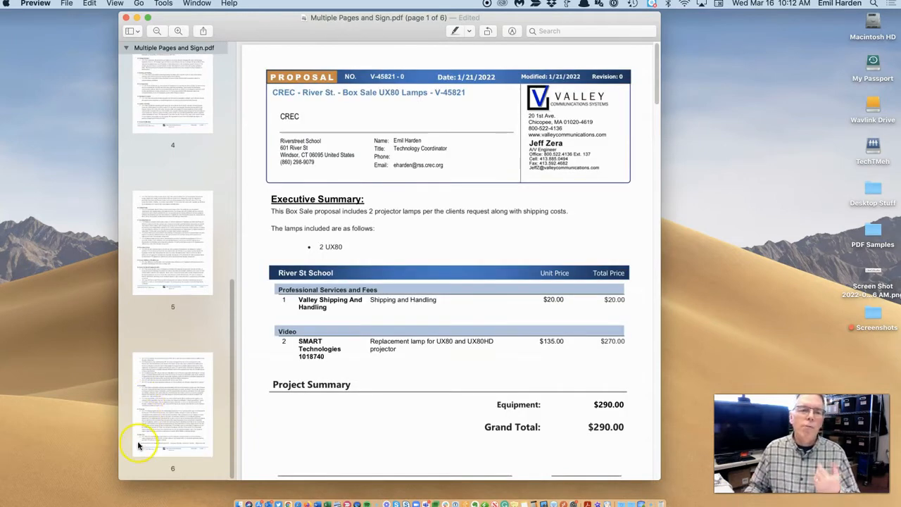
click(164, 414)
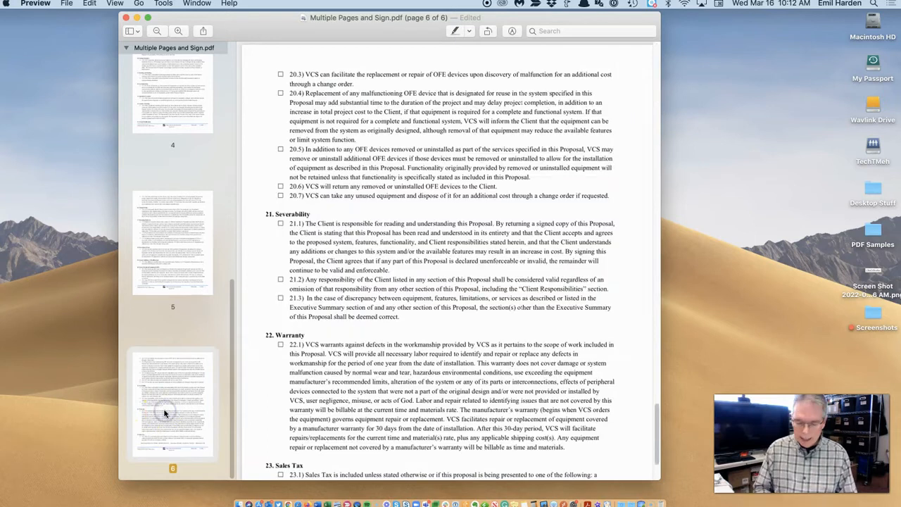
key(Delete)
Move page 3 ahead of the Terms and Conditions page, leaving Terms and Conditions as page 3.
scroll(163, 416, up, 4)
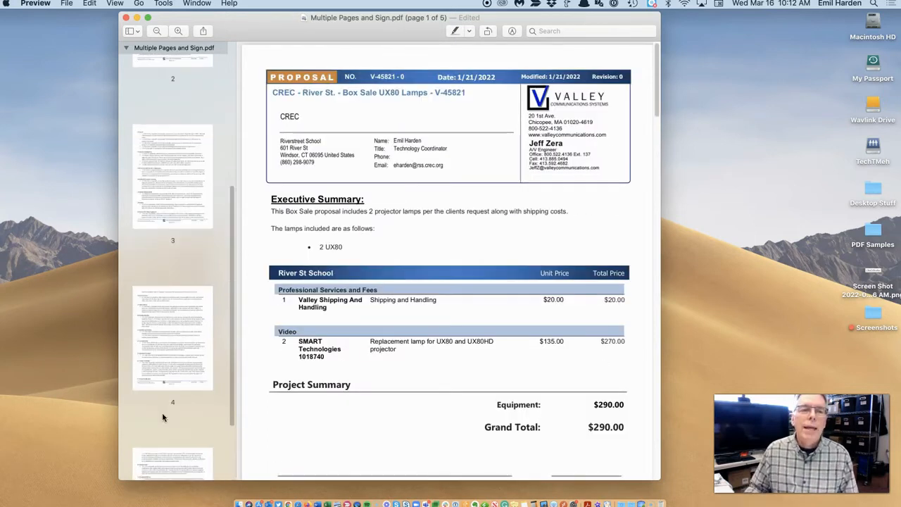
scroll(162, 417, up, 3)
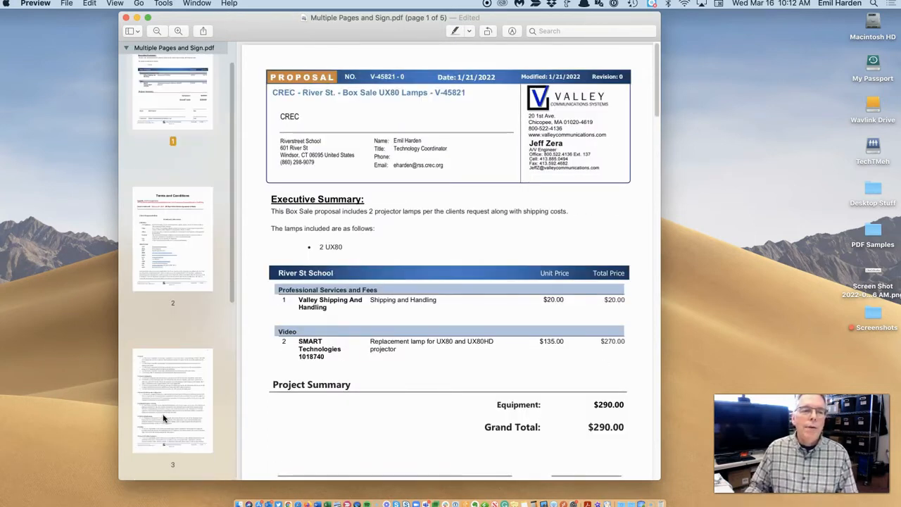
scroll(162, 418, down, 3)
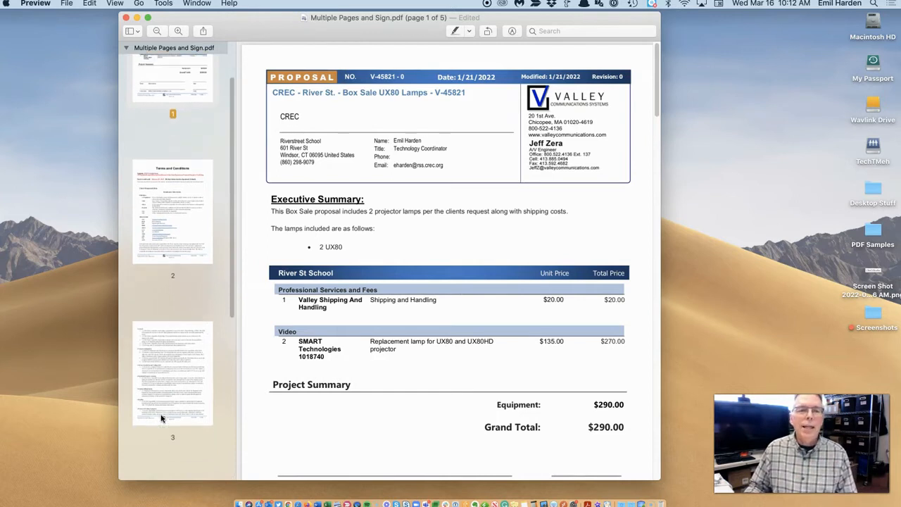
scroll(161, 419, down, 1)
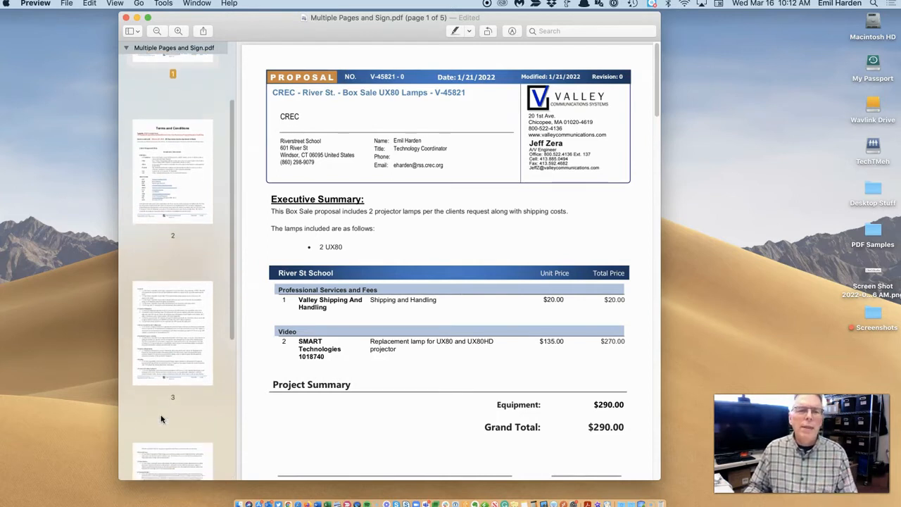
click(163, 357)
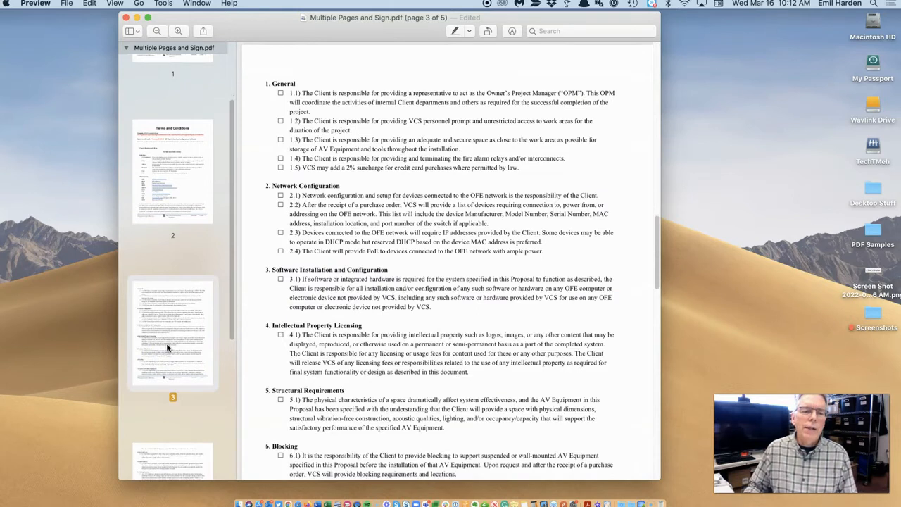
drag(167, 345, 179, 122)
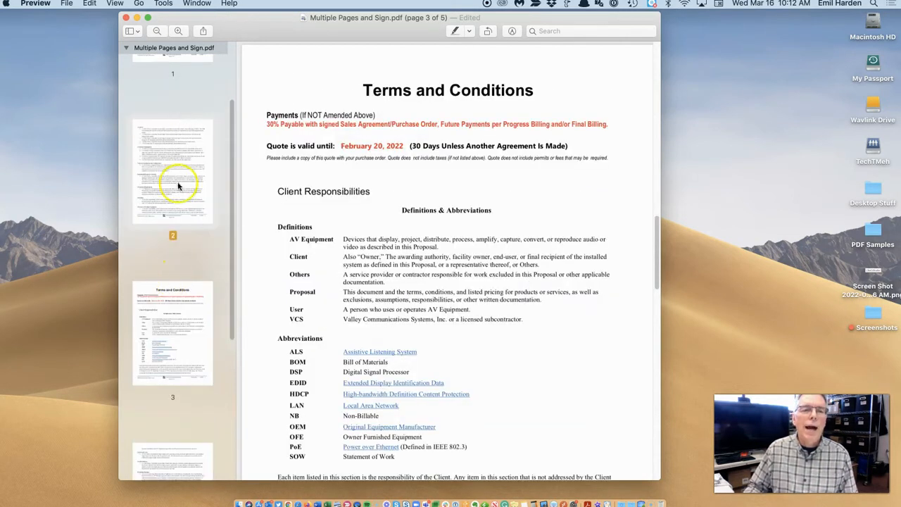
click(152, 371)
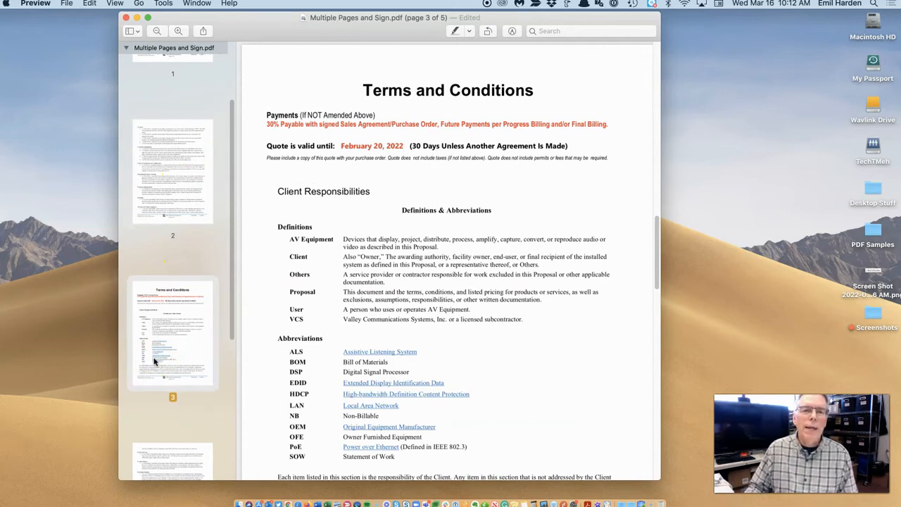
scroll(155, 364, down, 2)
scroll(156, 363, up, 5)
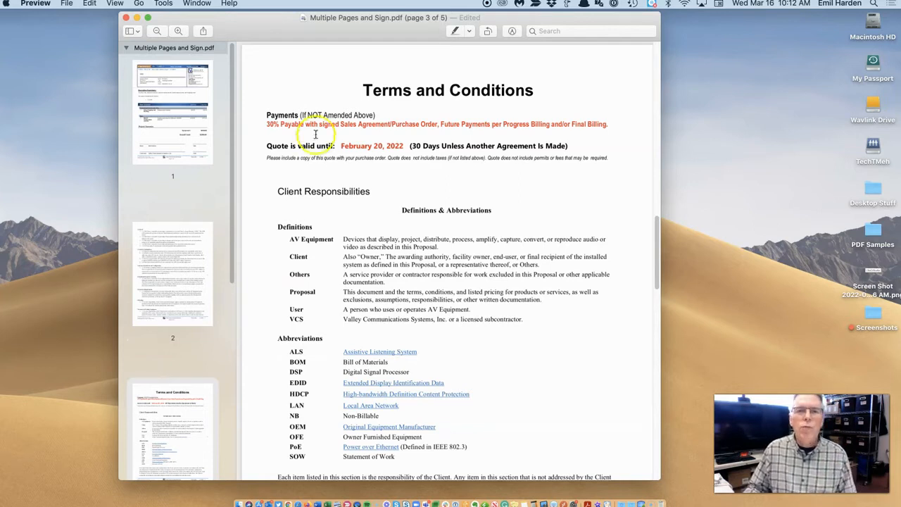
drag(405, 31, 277, 32)
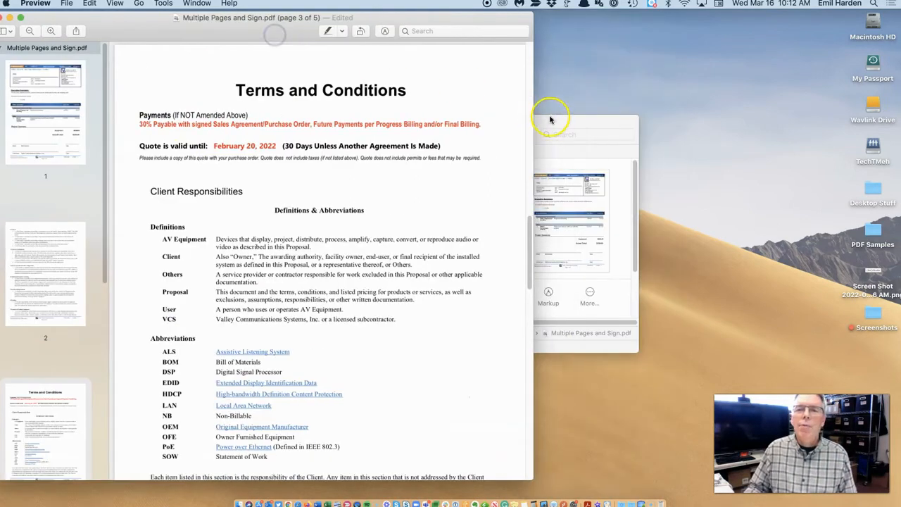
click(546, 120)
click(717, 157)
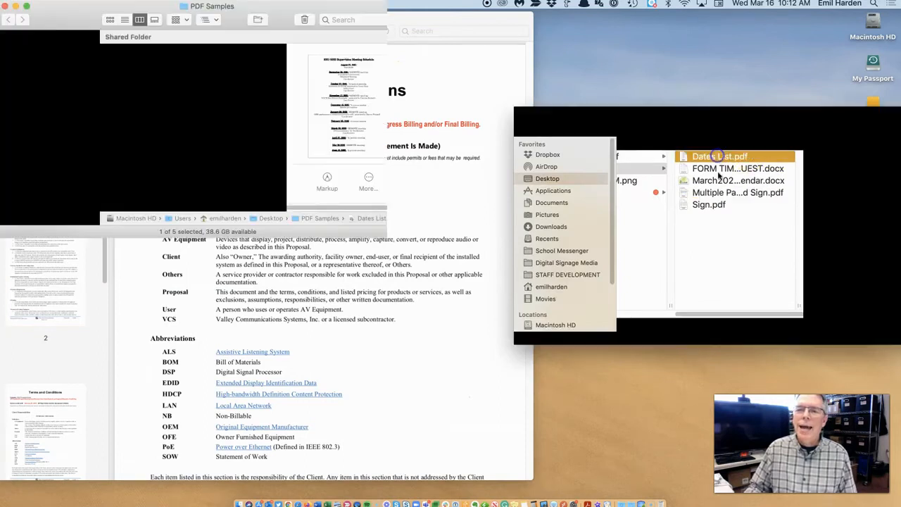
drag(679, 158, 24, 228)
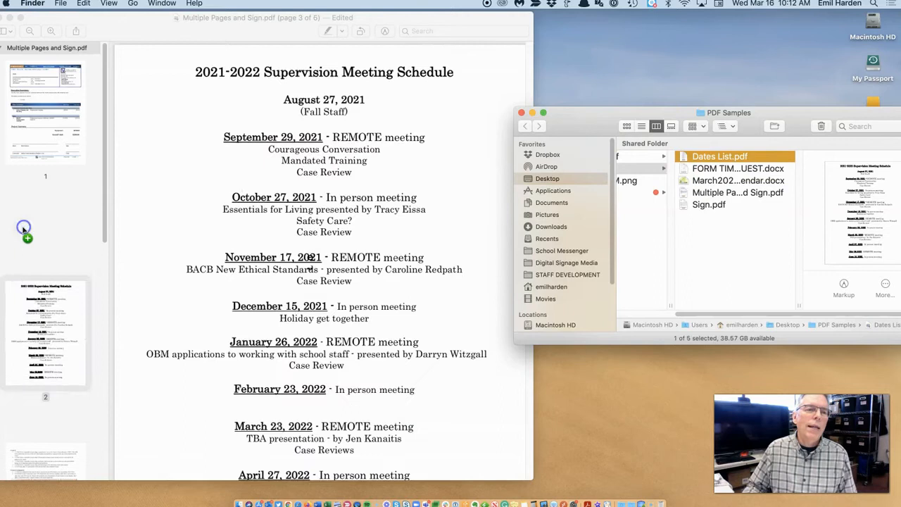
click(89, 364)
click(72, 169)
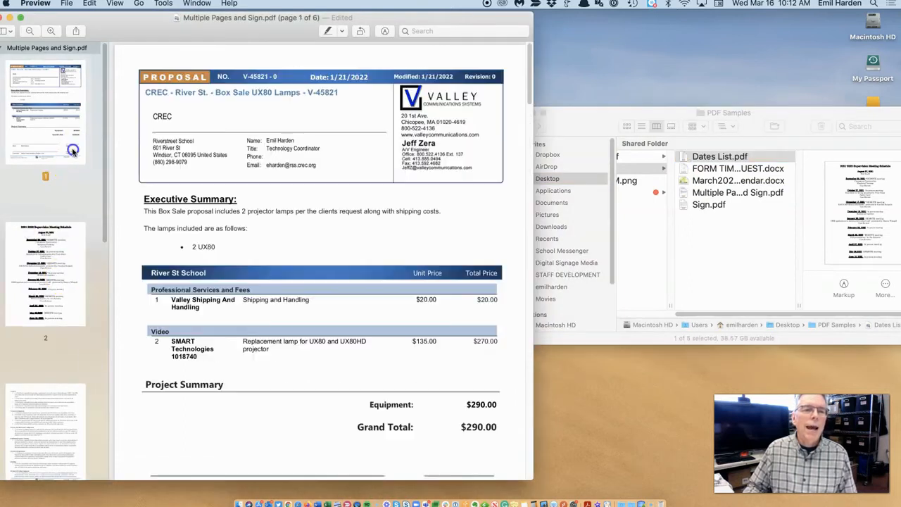
click(67, 256)
click(51, 398)
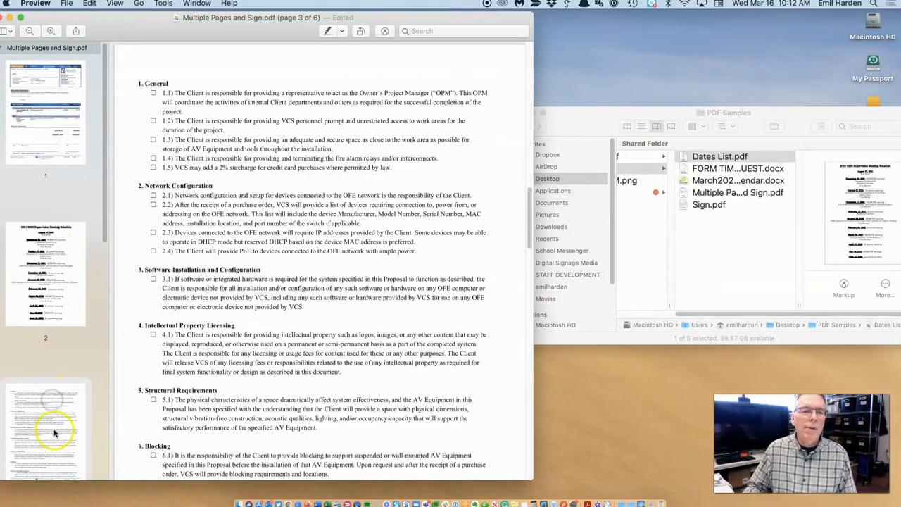
click(60, 295)
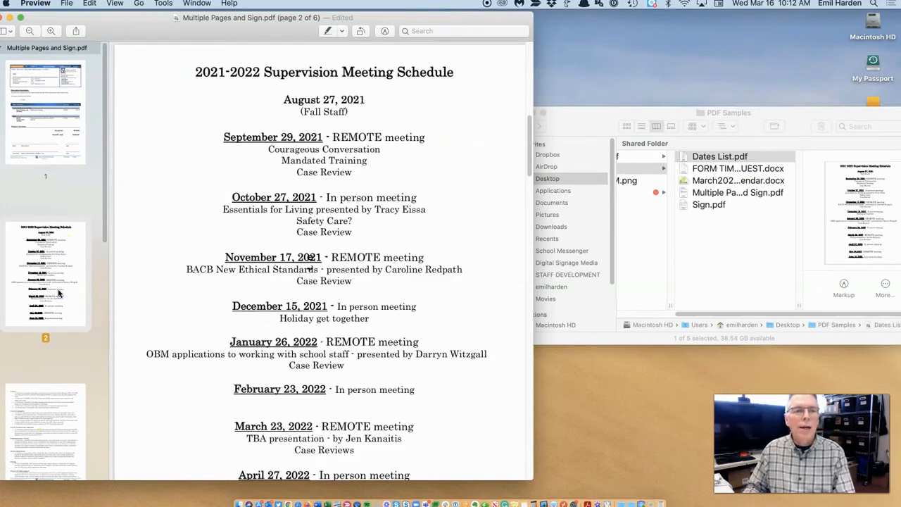
key(Delete)
drag(241, 31, 331, 32)
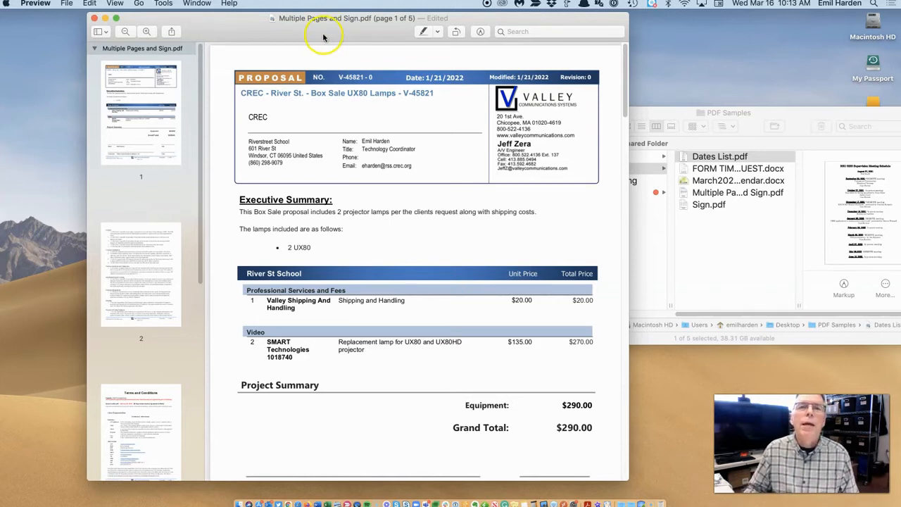
Outline the Valley contact block with a hollow rounded rectangle with no fill.
click(483, 33)
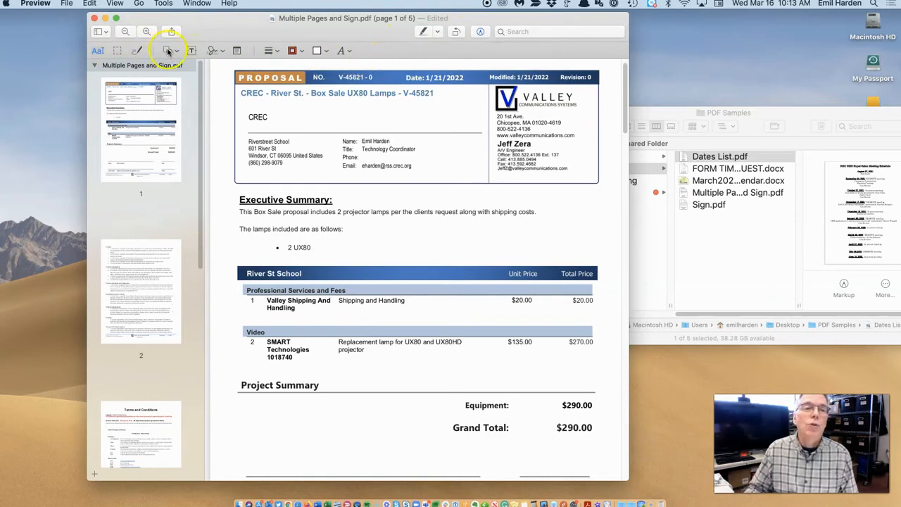
scroll(421, 197, up, 1)
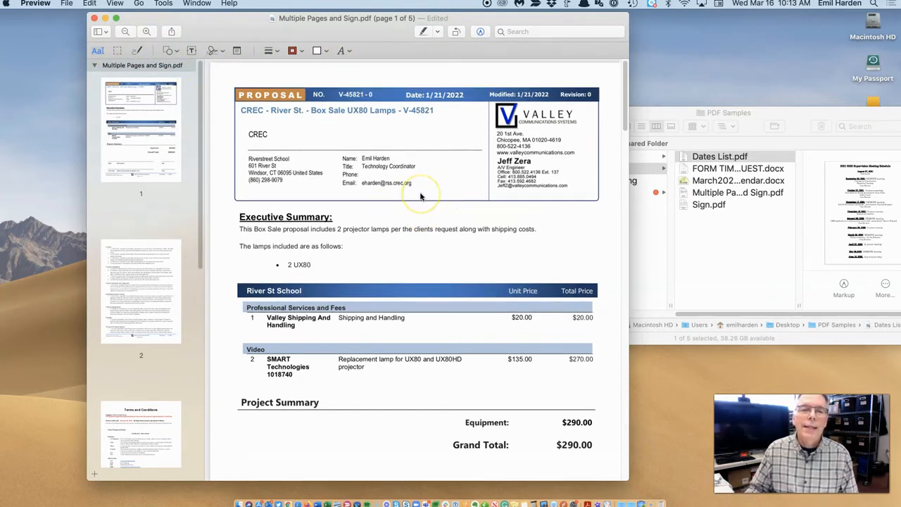
click(168, 52)
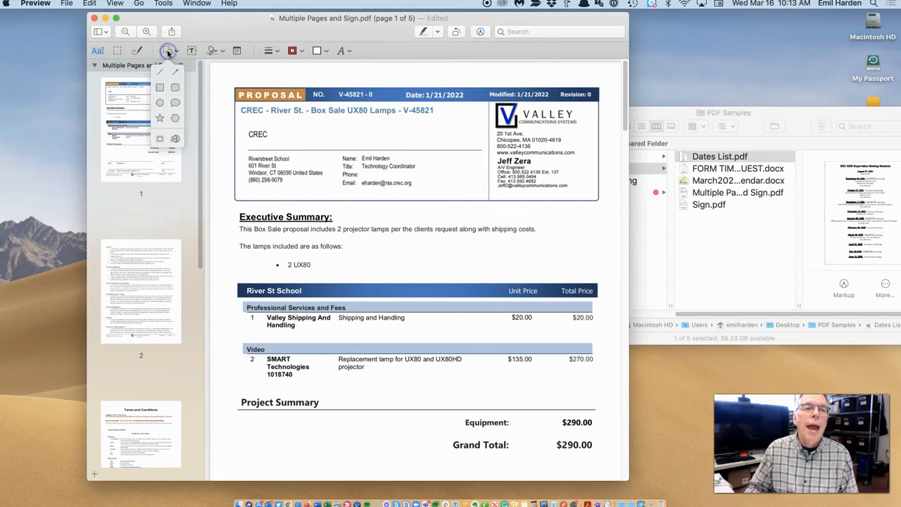
click(175, 89)
drag(398, 227, 527, 94)
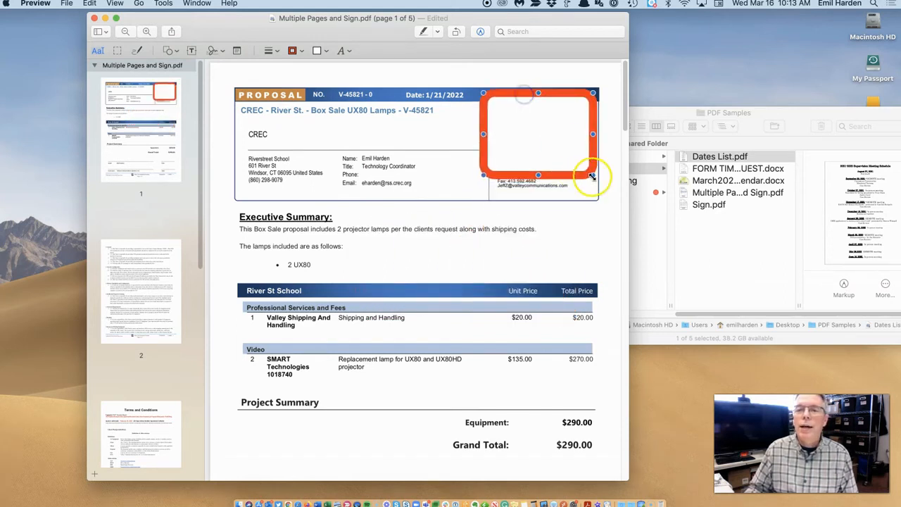
drag(594, 179, 600, 202)
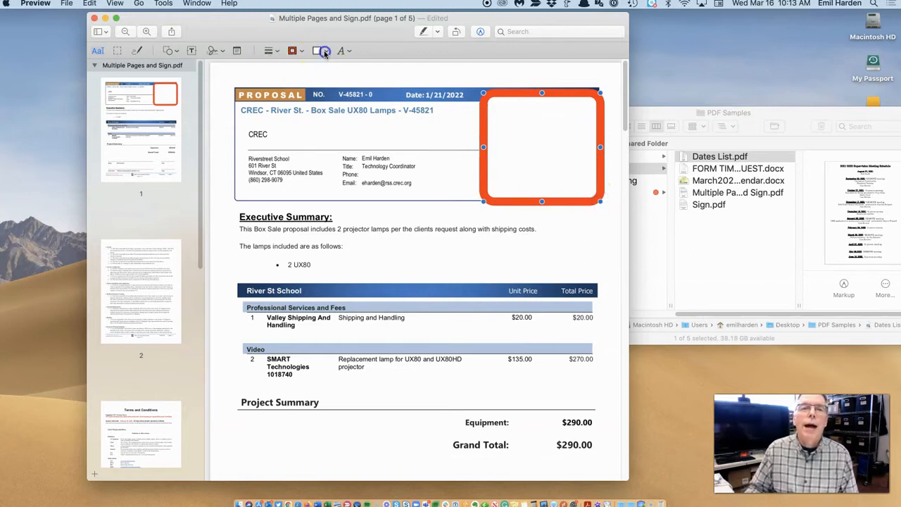
click(326, 52)
click(279, 84)
click(279, 84)
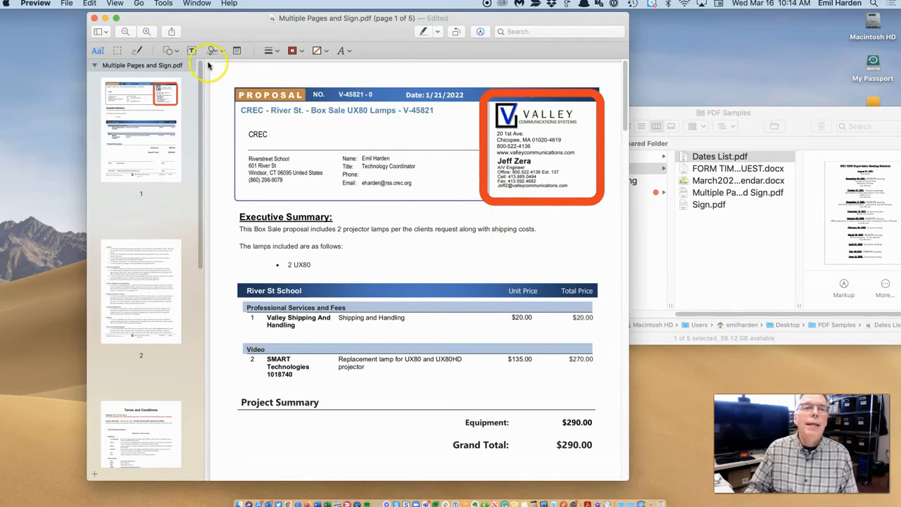
Draw an arrow pointing at the Grand Total $290.00 and add a text box.
click(178, 50)
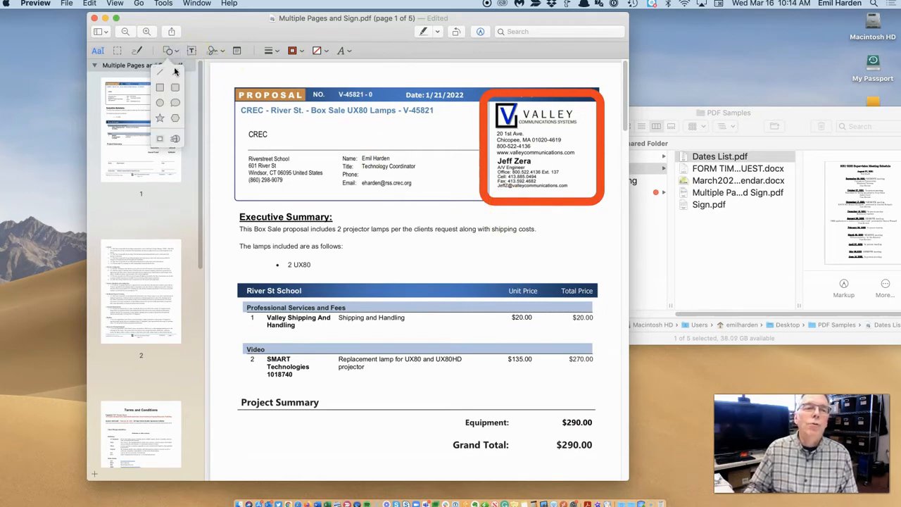
click(176, 74)
drag(476, 276, 556, 437)
drag(365, 277, 378, 264)
click(496, 245)
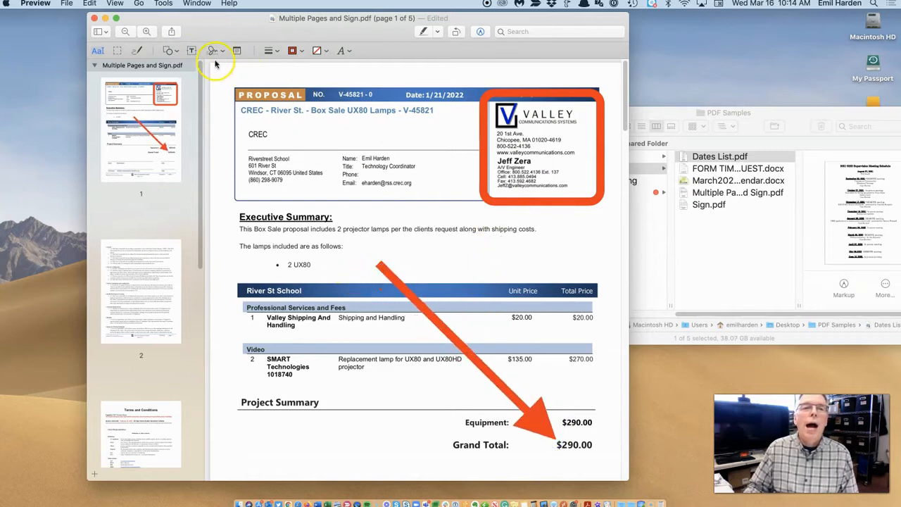
click(189, 50)
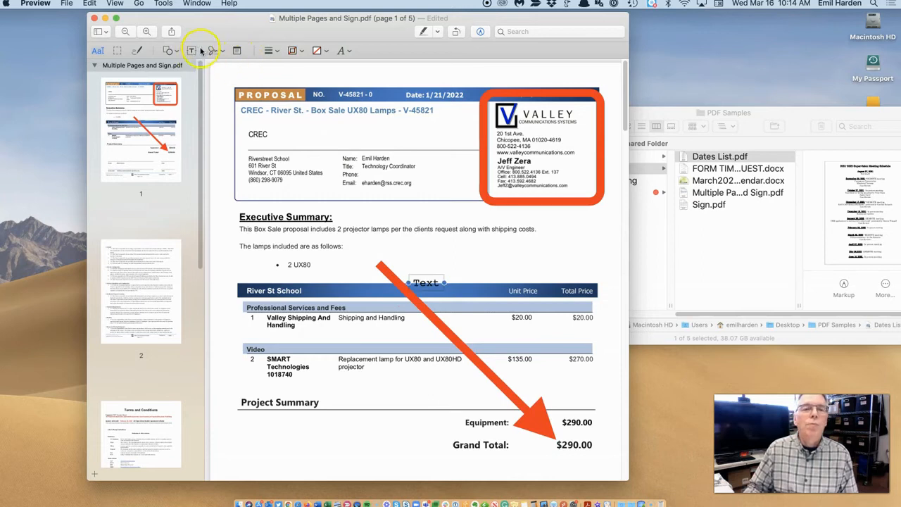
Style the text box as Cambria Bold 26 pt, centred, in dark red.
drag(426, 272, 427, 240)
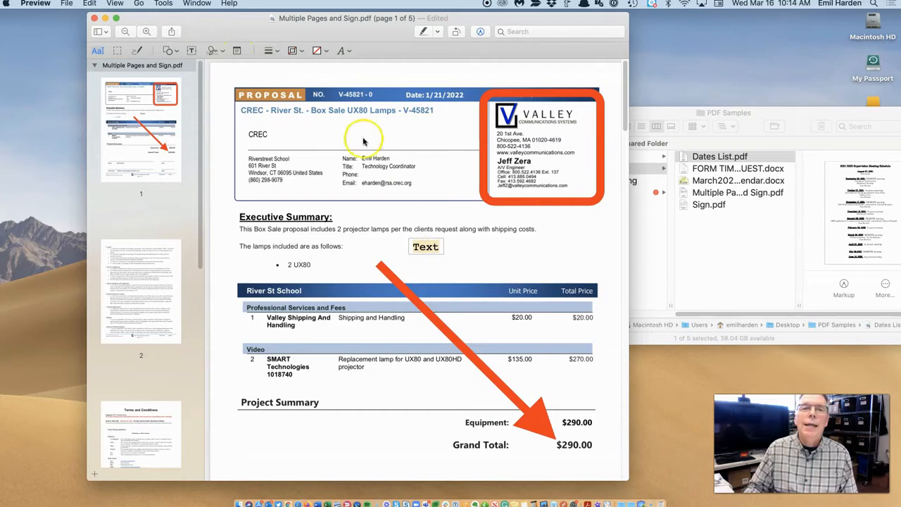
click(348, 51)
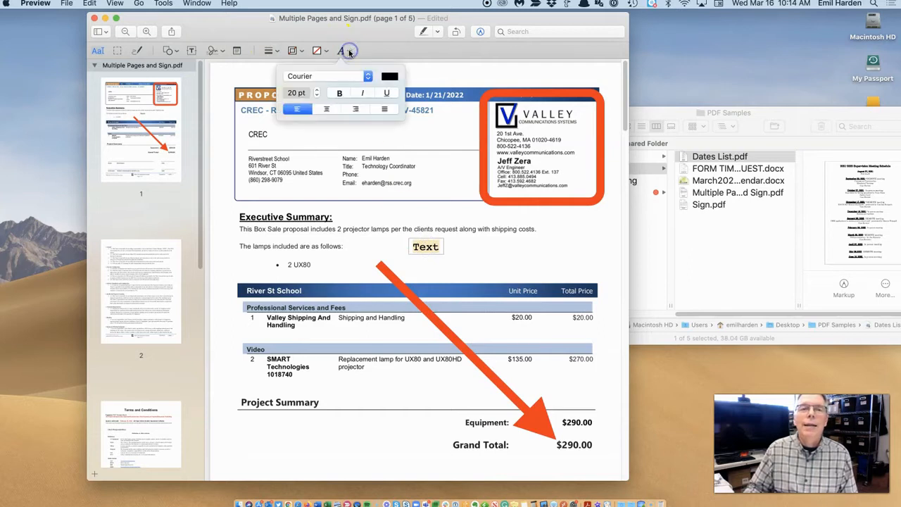
click(364, 76)
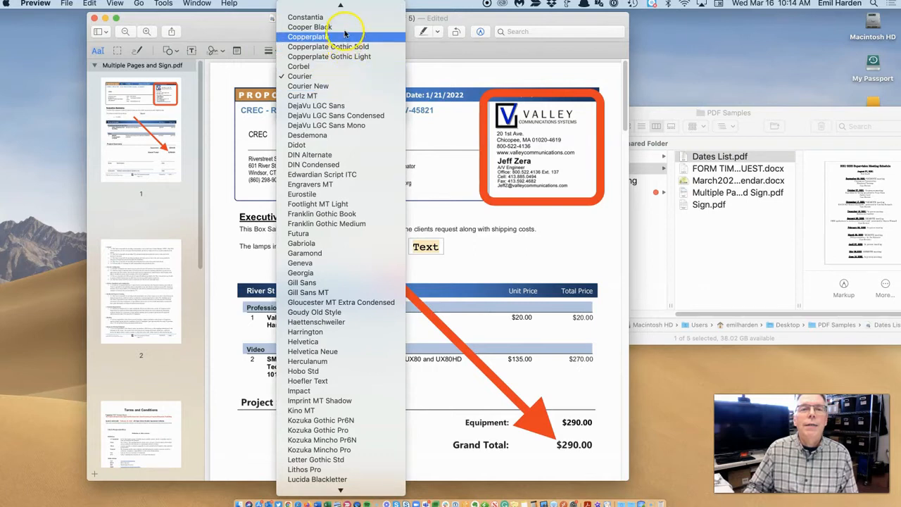
scroll(343, 57, up, 5)
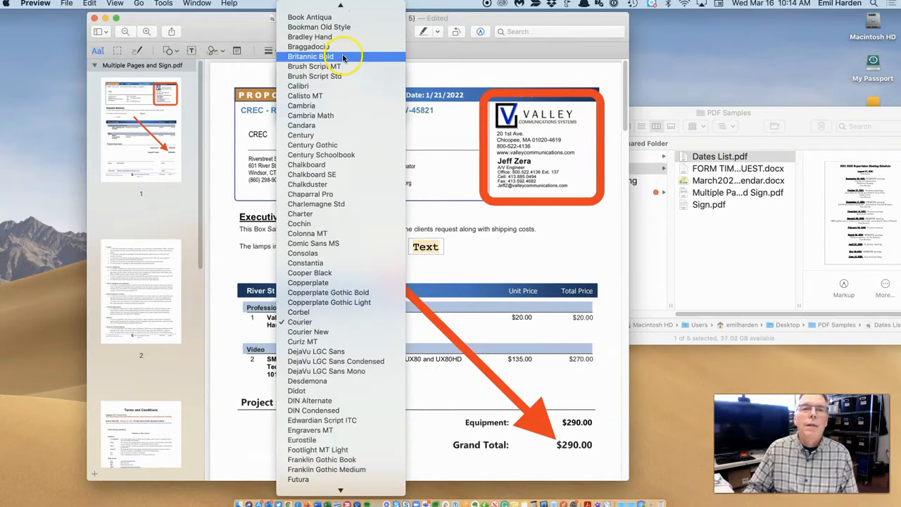
click(346, 106)
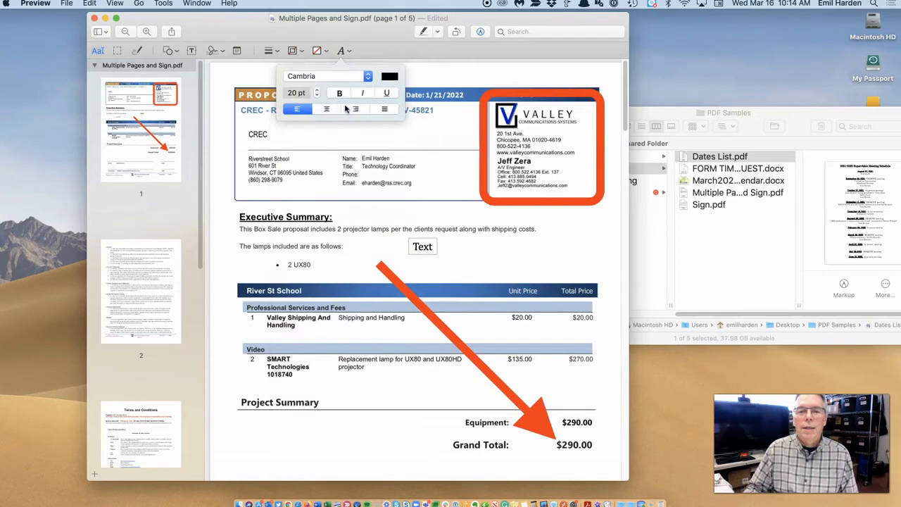
click(340, 93)
click(318, 91)
click(317, 90)
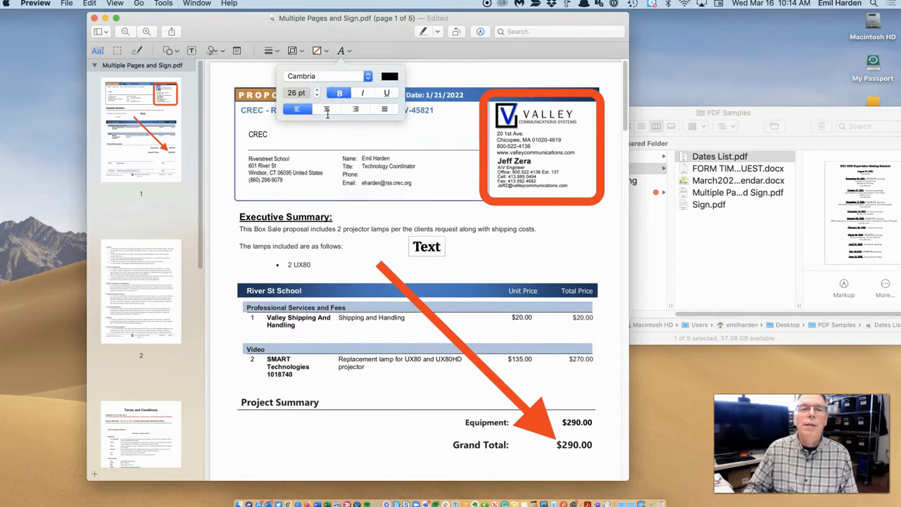
click(326, 109)
click(391, 76)
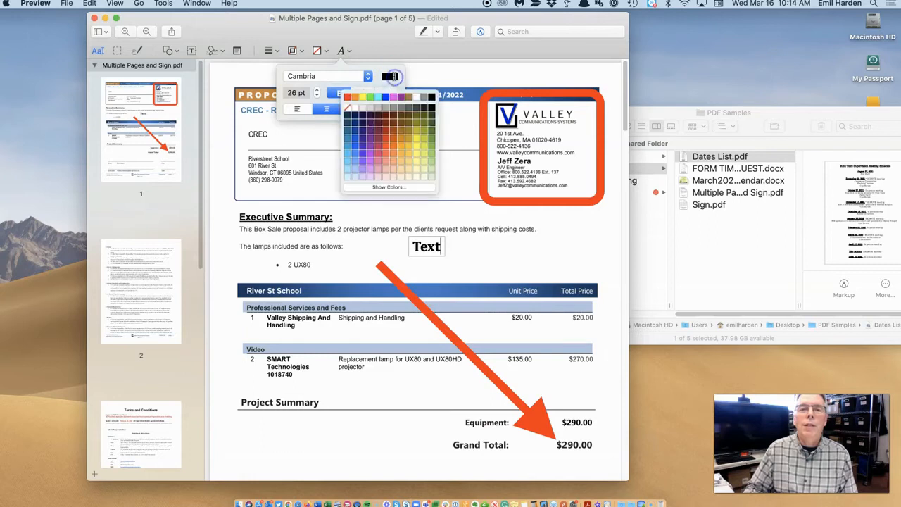
click(381, 125)
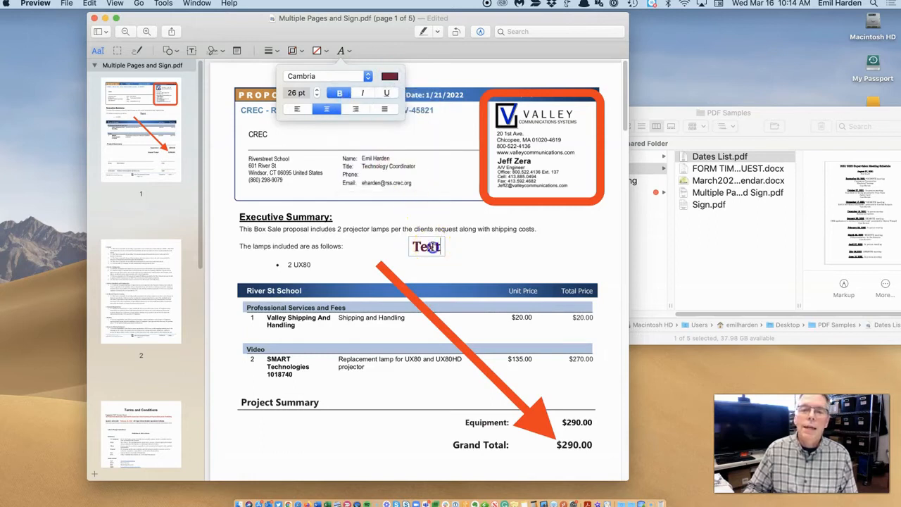
Type the person's name into the text box and place it beside CREC in the header.
click(432, 246)
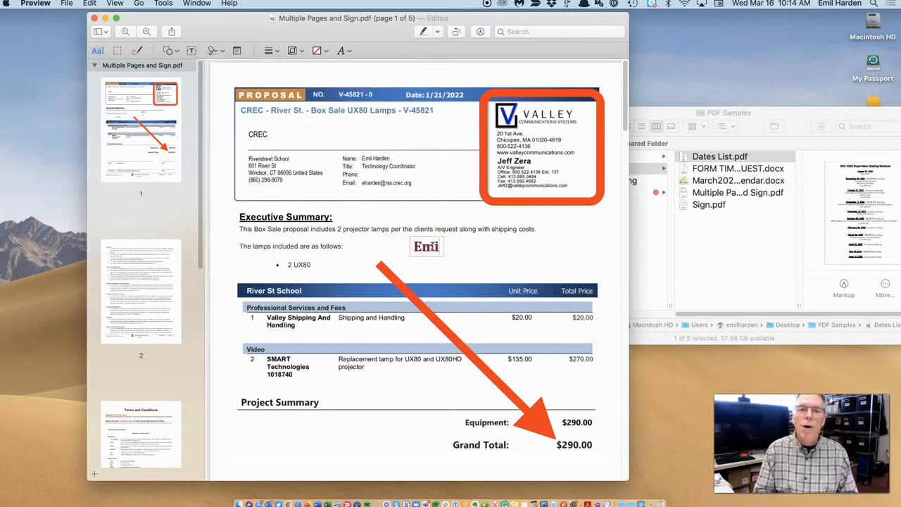
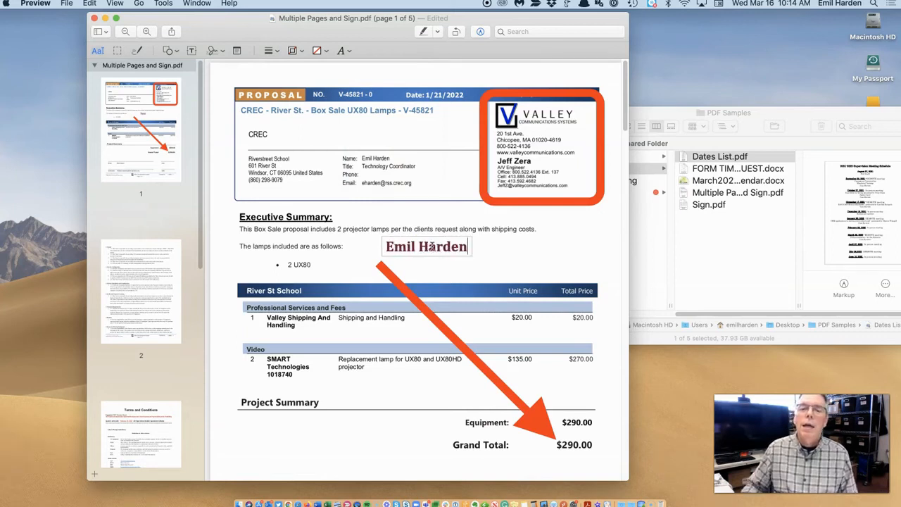
click(539, 255)
mouse_move(448, 250)
mouse_down()
mouse_move(507, 285)
mouse_move(454, 173)
mouse_move(349, 135)
mouse_up()
click(412, 188)
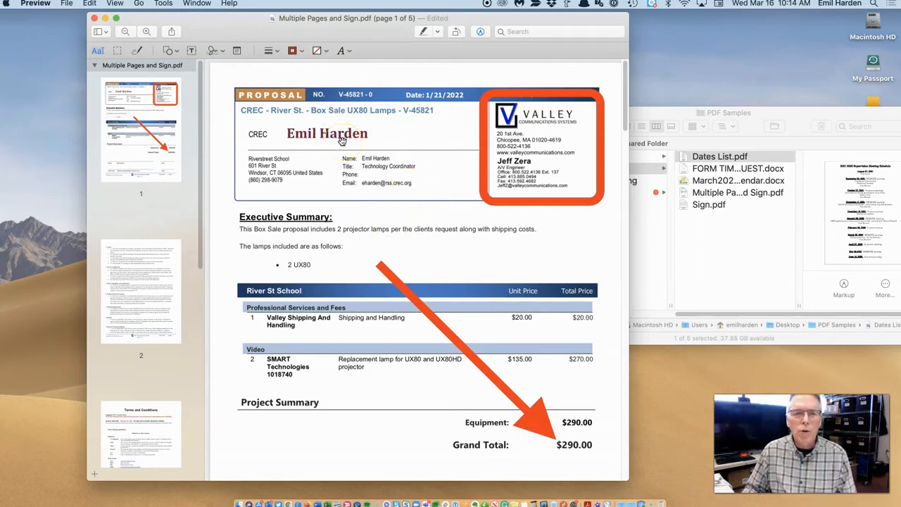
drag(342, 137, 338, 138)
Delete the red arrow, then the name and rectangle annotations from page 1.
click(456, 223)
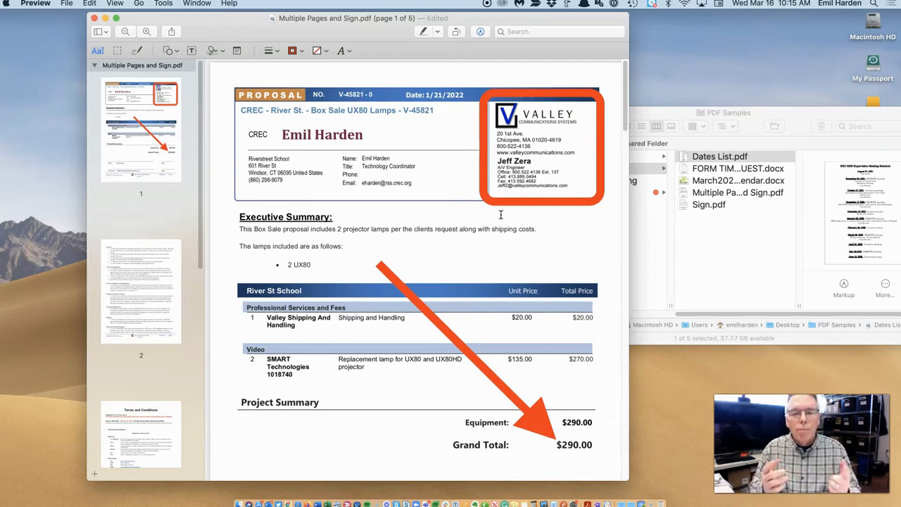
scroll(360, 321, down, 5)
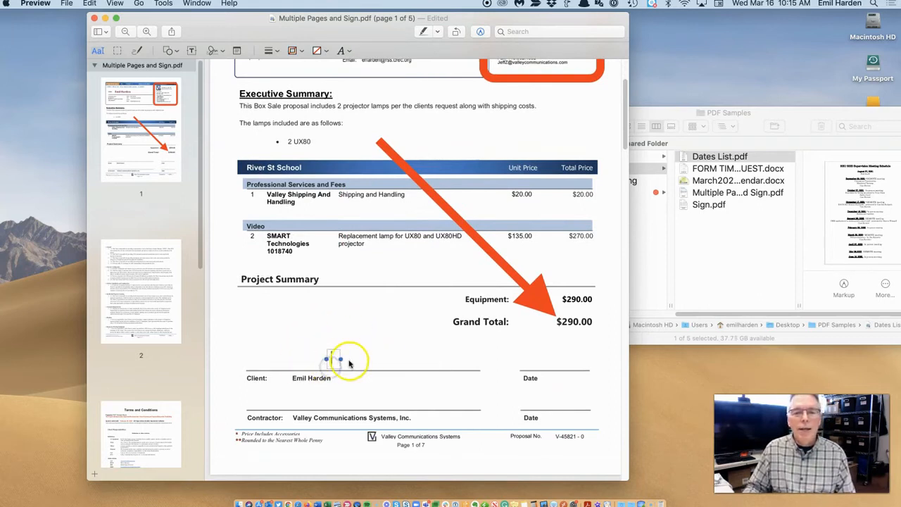
click(533, 298)
key(Delete)
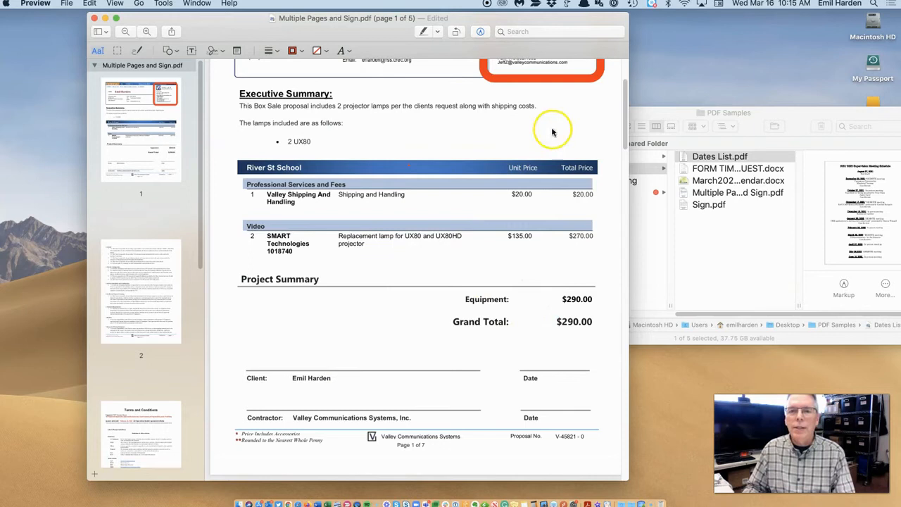
scroll(503, 144, up, 2)
scroll(337, 134, up, 4)
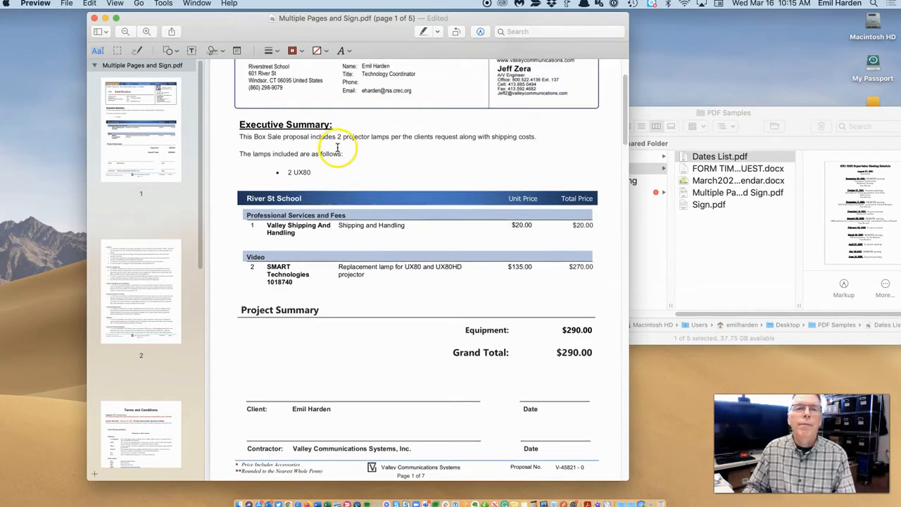
click(336, 99)
key(Delete)
scroll(373, 171, down, 1)
scroll(373, 171, down, 3)
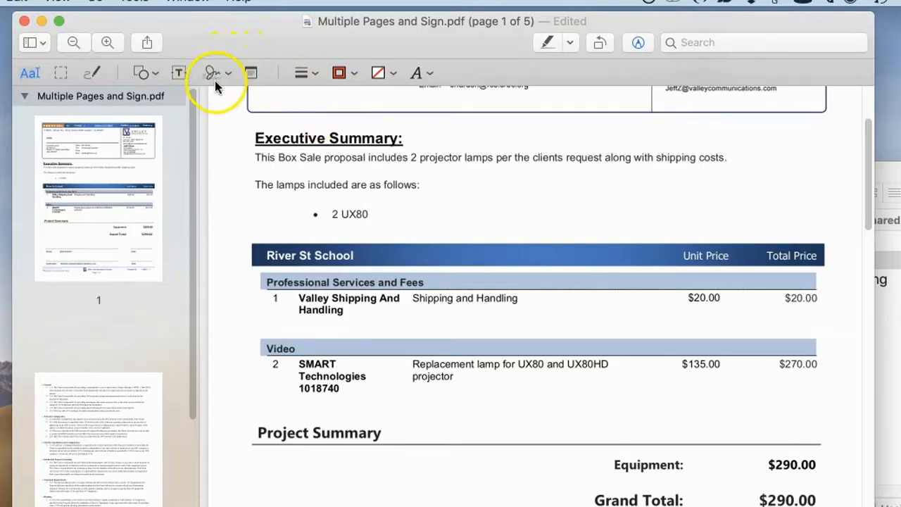
Capture a handwritten paper signature with the camera and save it as a Preview signature.
click(227, 76)
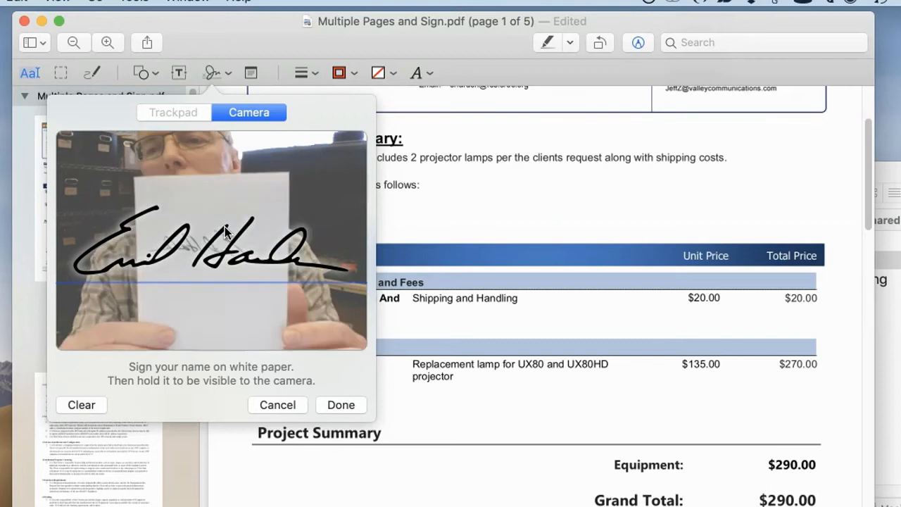
click(341, 405)
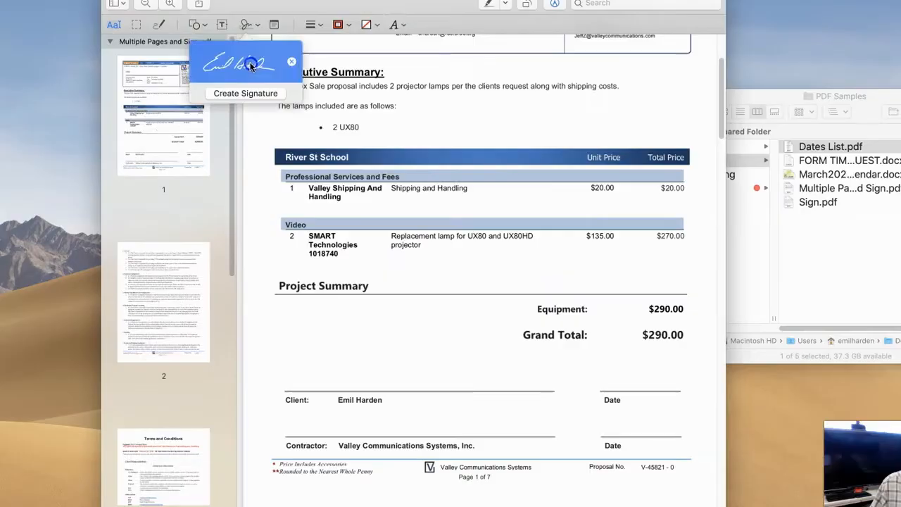
Place the saved signature on the Client line and resize it to fit.
click(218, 130)
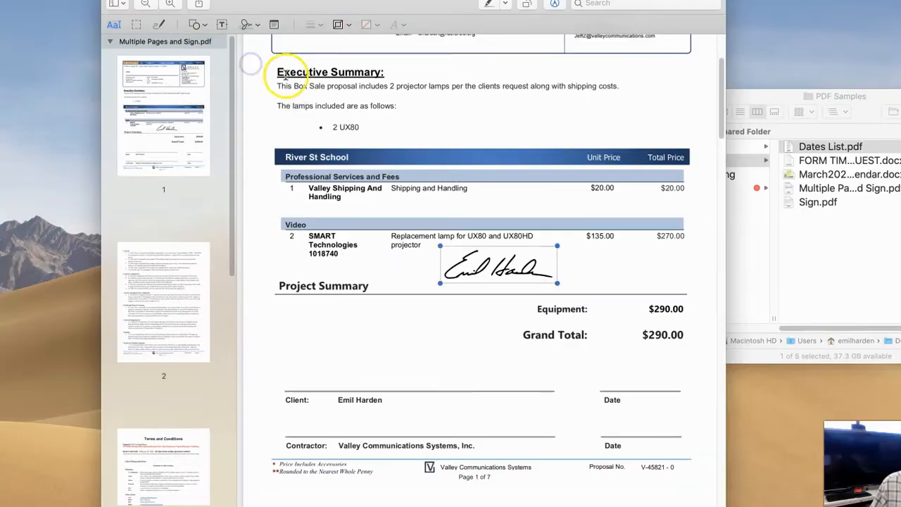
mouse_move(493, 246)
mouse_down()
mouse_move(395, 355)
mouse_move(364, 357)
mouse_up()
click(445, 371)
click(422, 375)
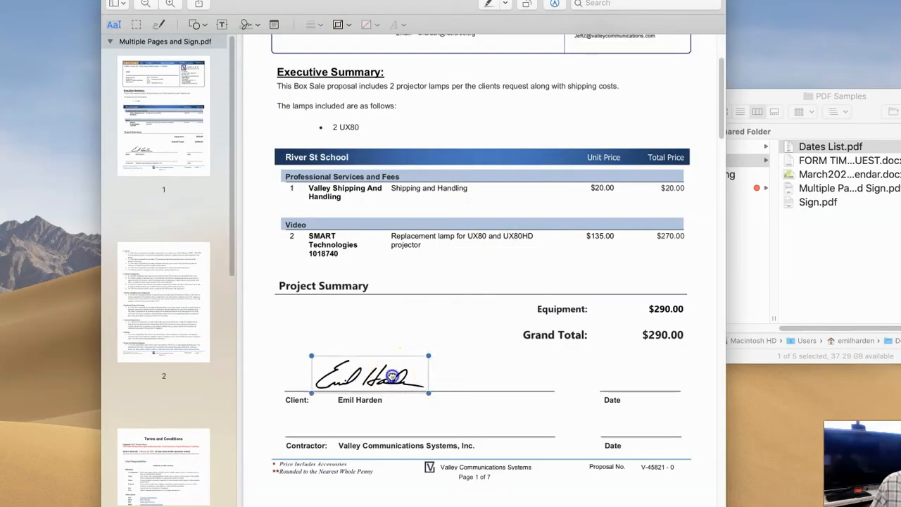
drag(428, 395, 459, 381)
drag(399, 378, 370, 379)
click(447, 376)
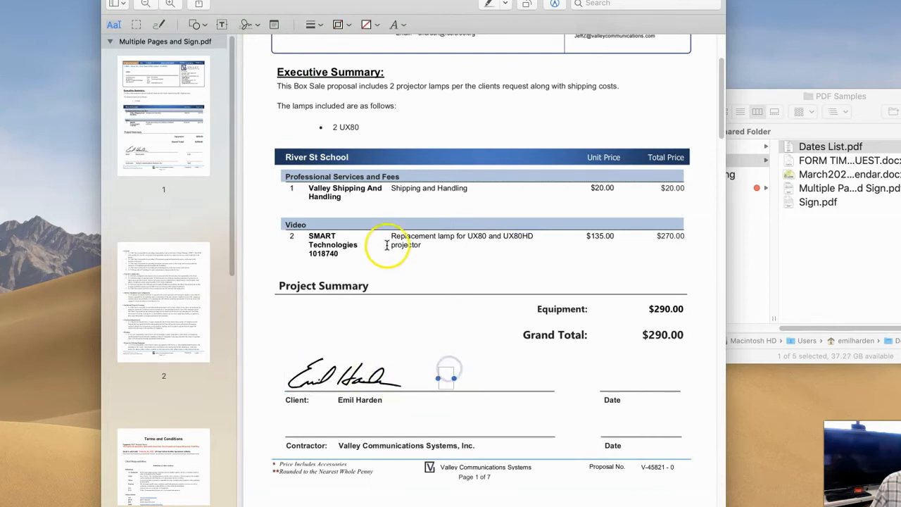
Place a second copy of the saved signature on the Contractor line.
click(258, 27)
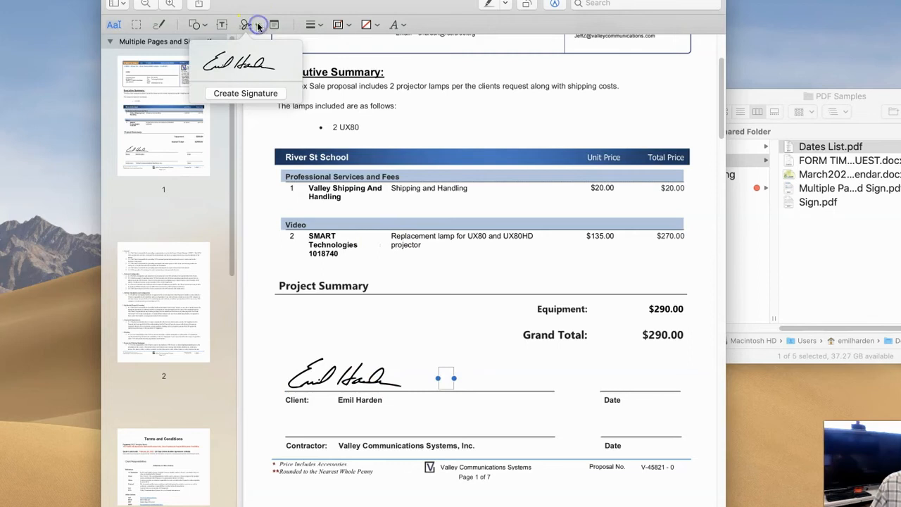
click(248, 65)
mouse_move(507, 255)
mouse_down()
mouse_move(515, 391)
mouse_move(422, 408)
mouse_move(345, 405)
mouse_up()
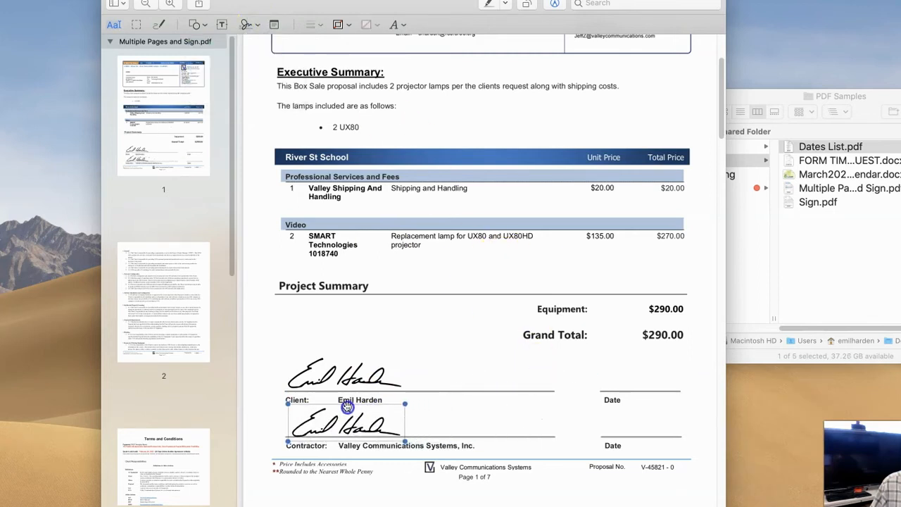
click(422, 363)
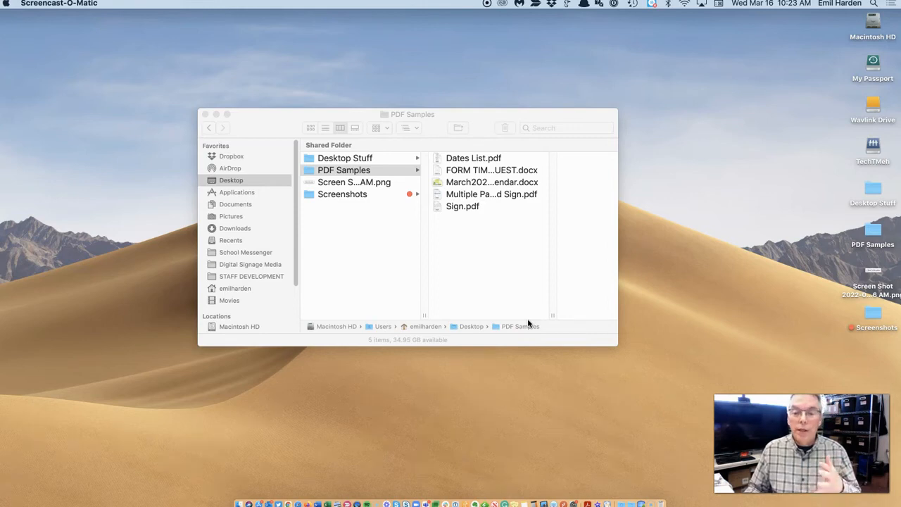
Drag Multiple Pages and Sign.pdf onto Acrobat Reader and dismiss the reading-options prompt.
click(483, 250)
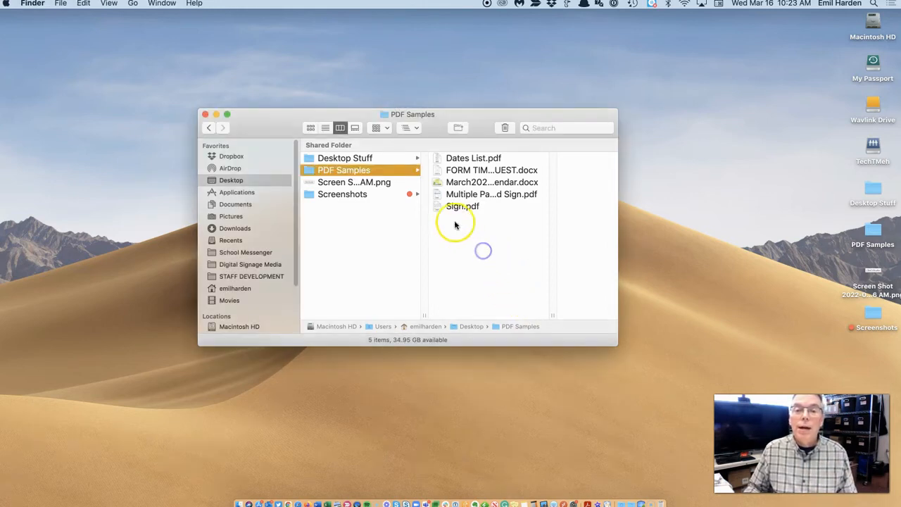
drag(438, 195, 587, 503)
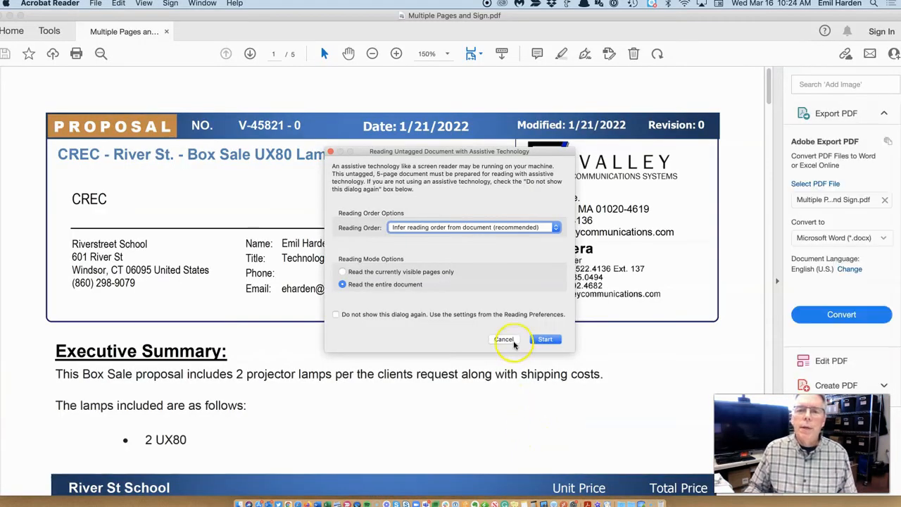
click(539, 339)
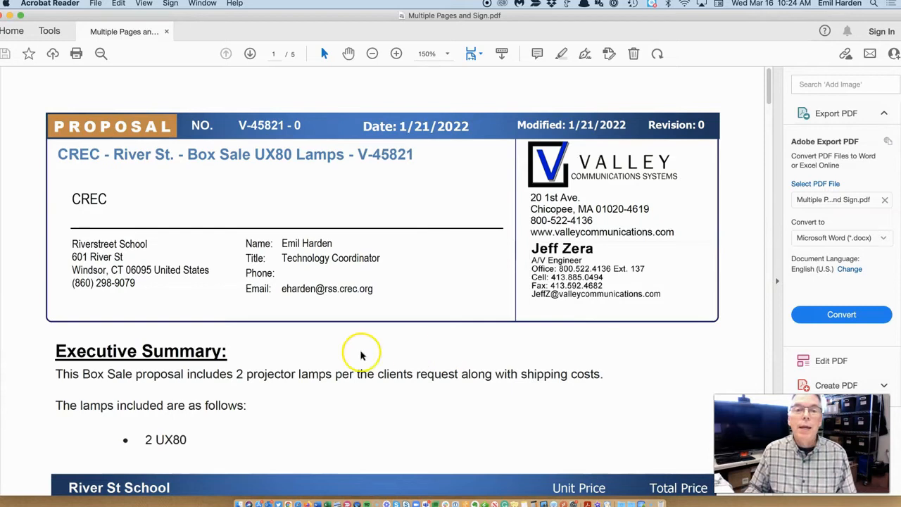
Dismiss the untagged-document prompt and open Fill & Sign on the 5-page proposal.
scroll(271, 278, down, 3)
scroll(271, 279, up, 3)
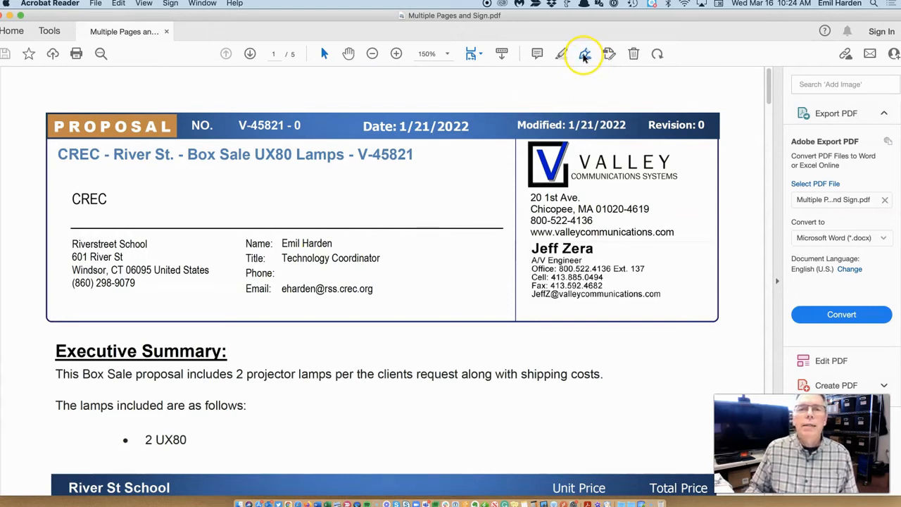
click(584, 56)
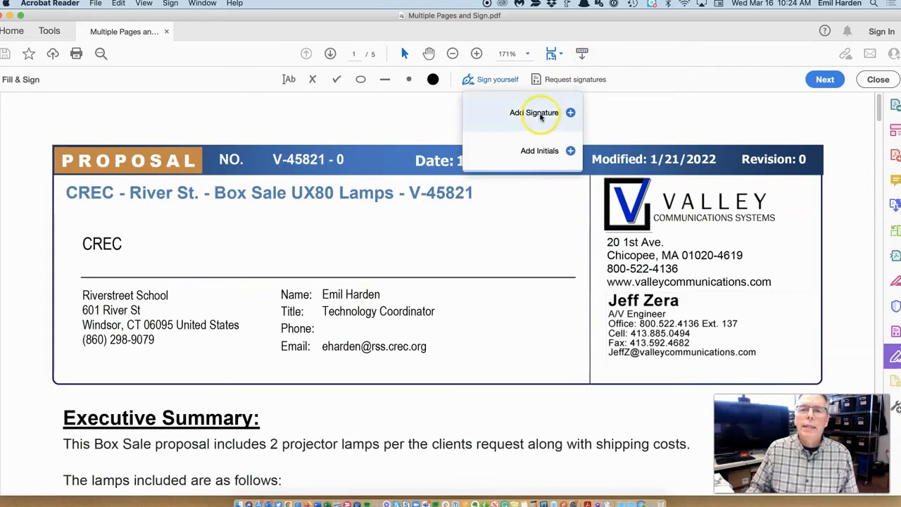
Start a new signature and draw one freehand in Draw mode.
click(547, 154)
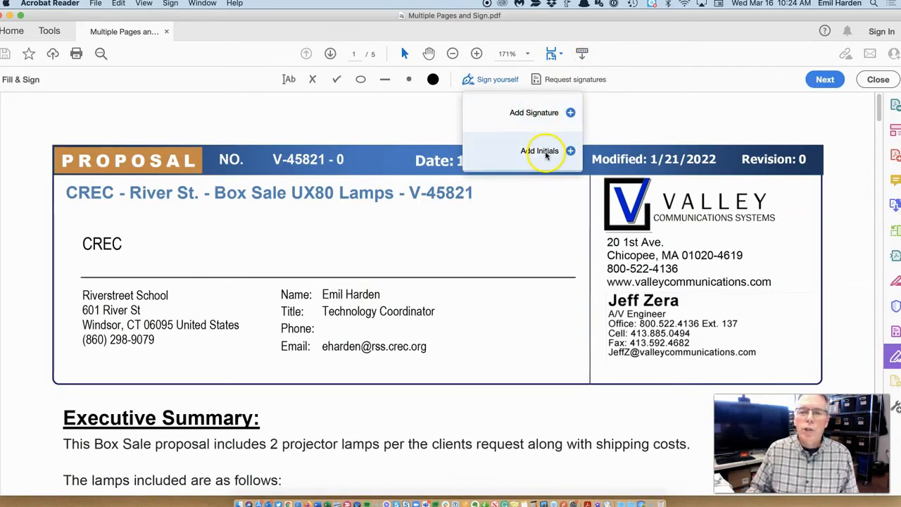
click(533, 116)
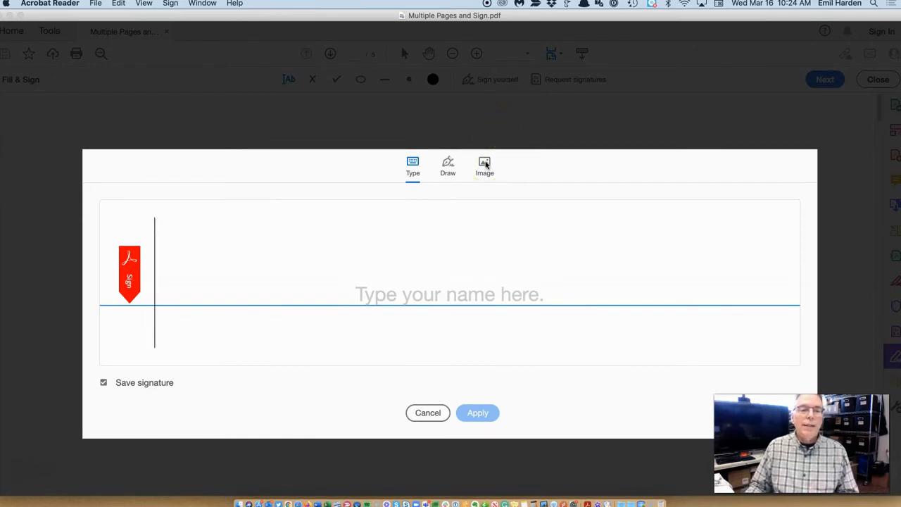
click(448, 166)
drag(239, 231, 219, 300)
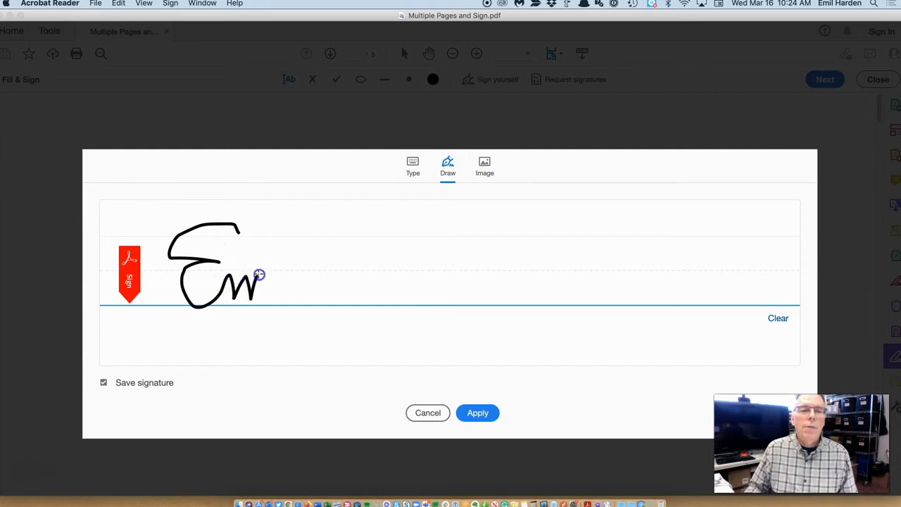
mouse_move(281, 278)
mouse_down()
mouse_move(352, 207)
mouse_move(324, 302)
mouse_up()
click(287, 268)
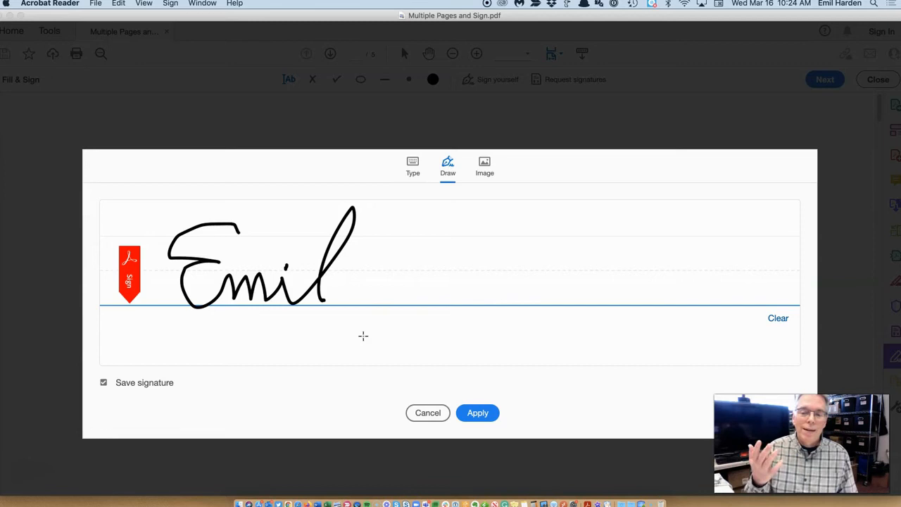
Cancel the drawn signature and close the Fill & Sign toolbar.
click(428, 413)
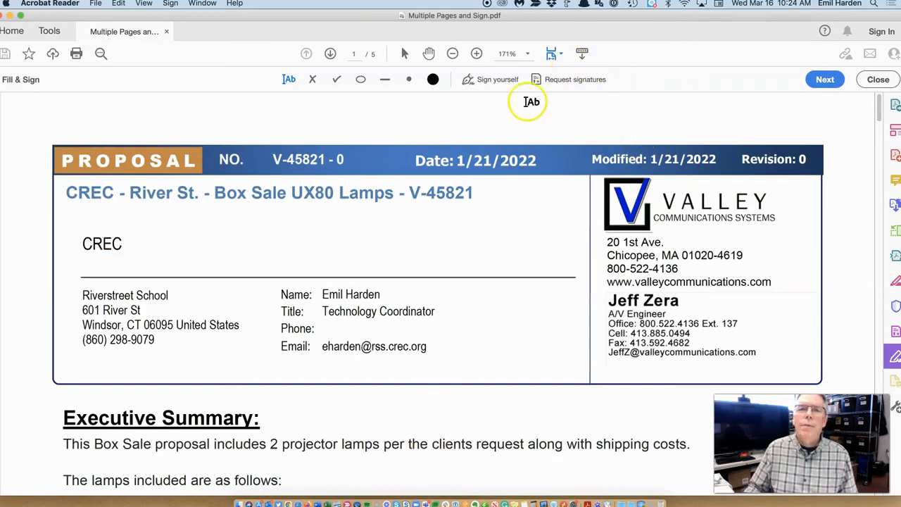
click(261, 102)
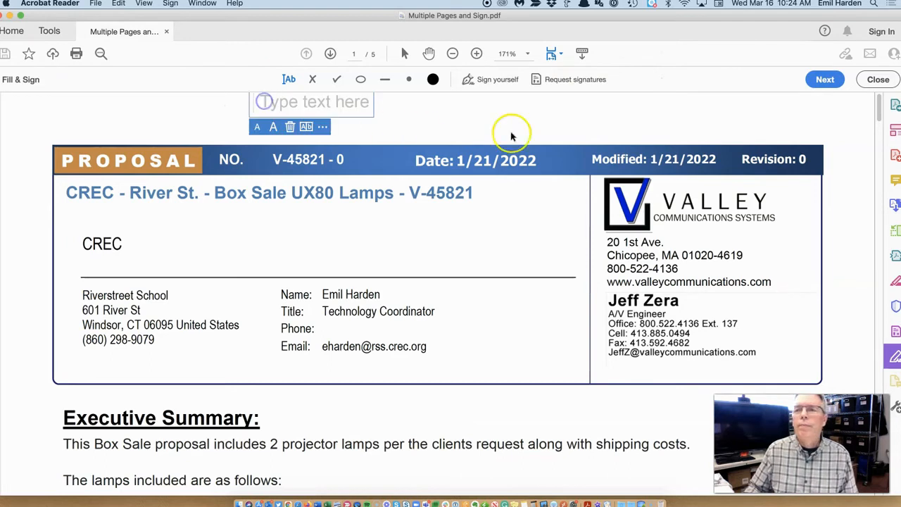
click(878, 79)
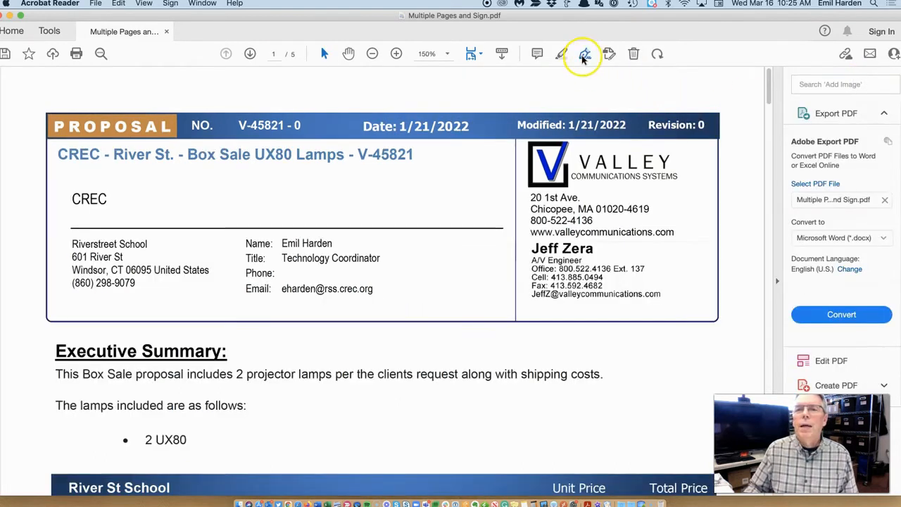
Reopen Fill & Sign's Add Signature and type the user's name.
click(582, 59)
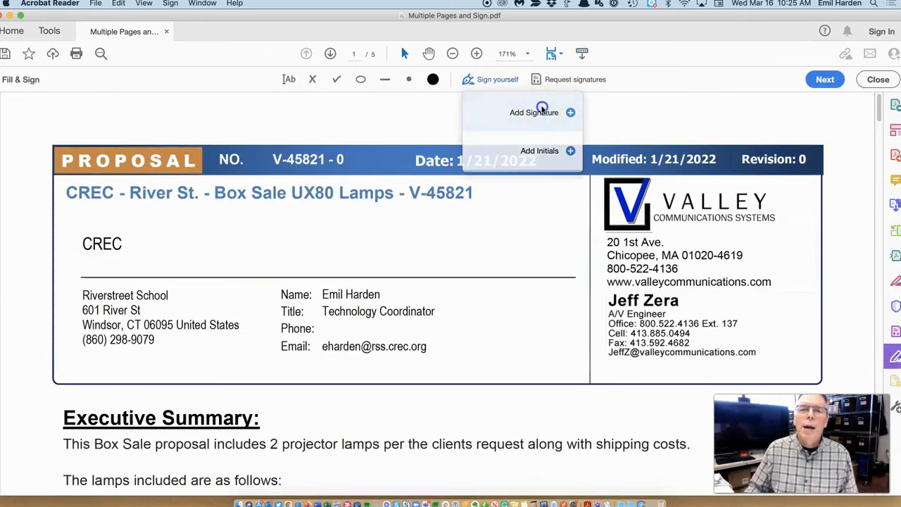
click(541, 110)
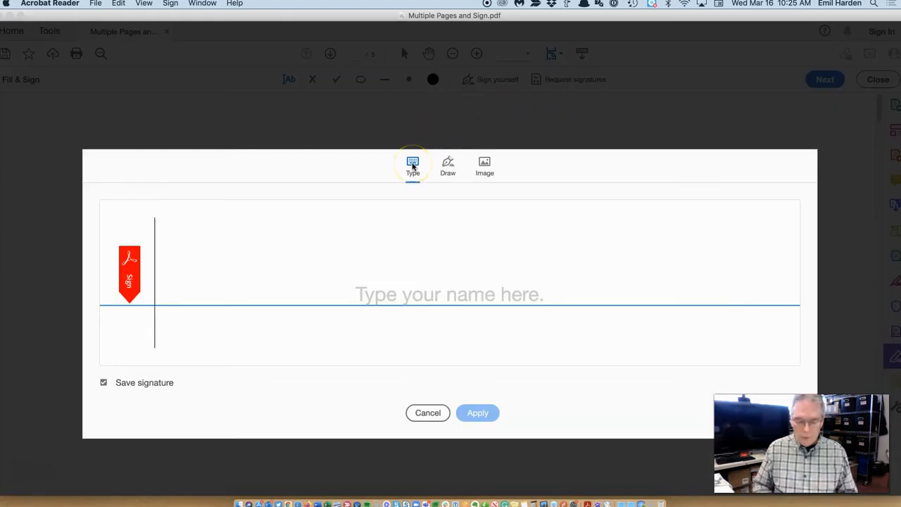
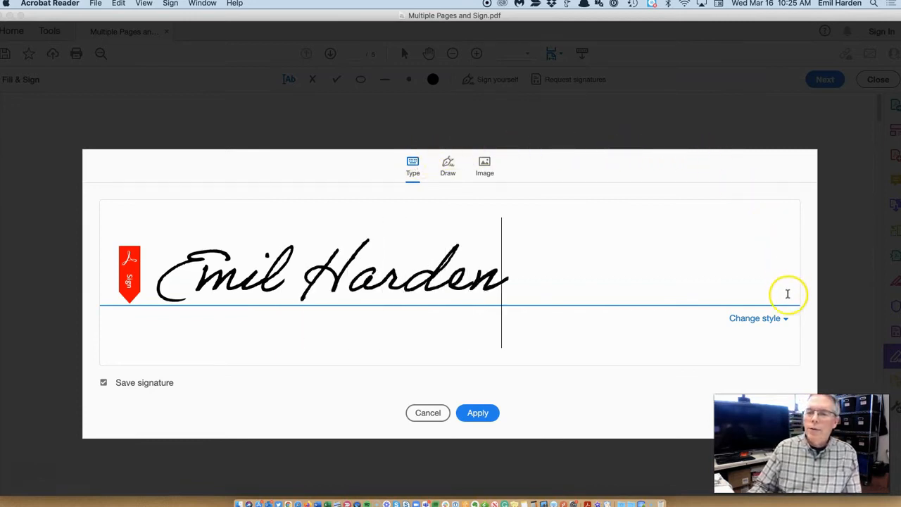
Try each signature style in turn and settle on the fourth, cursive one.
click(785, 319)
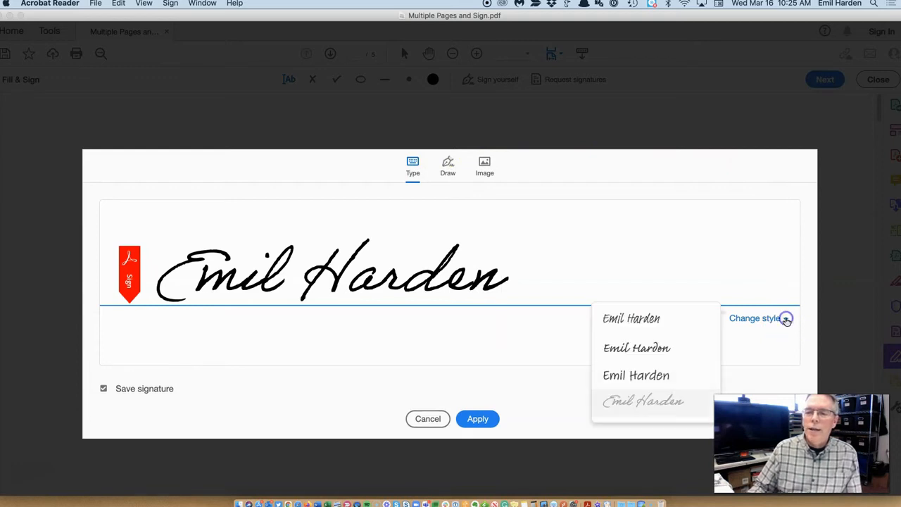
click(648, 319)
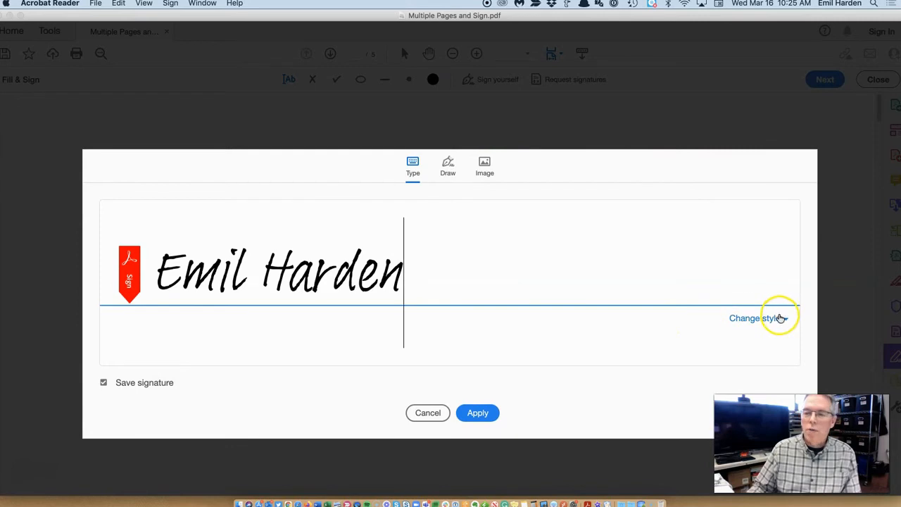
click(781, 318)
click(658, 347)
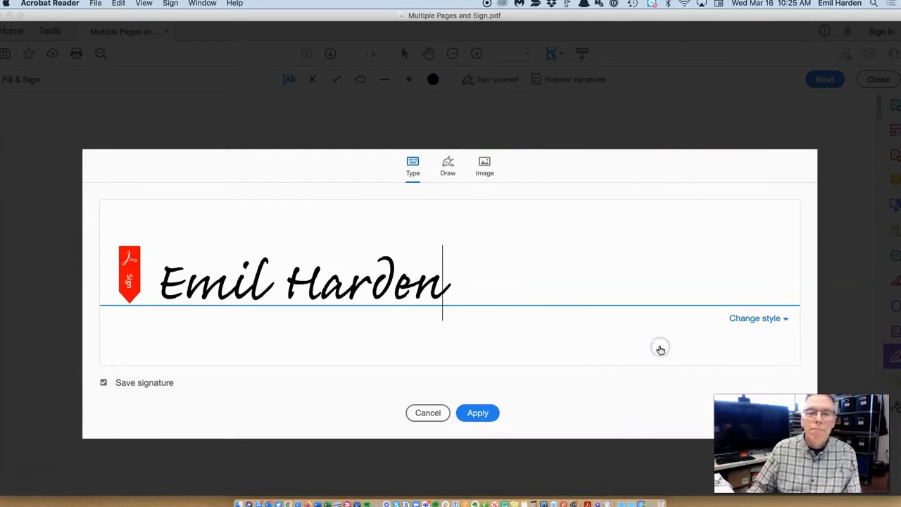
click(766, 318)
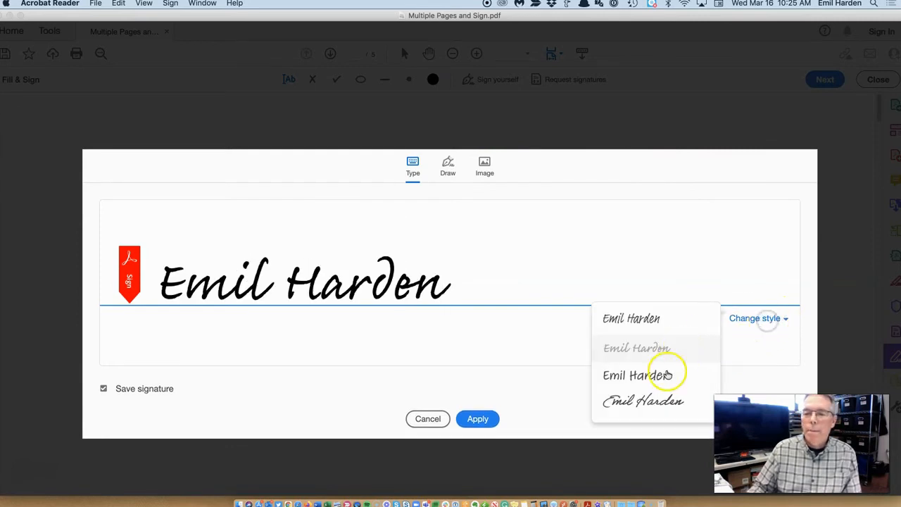
click(663, 375)
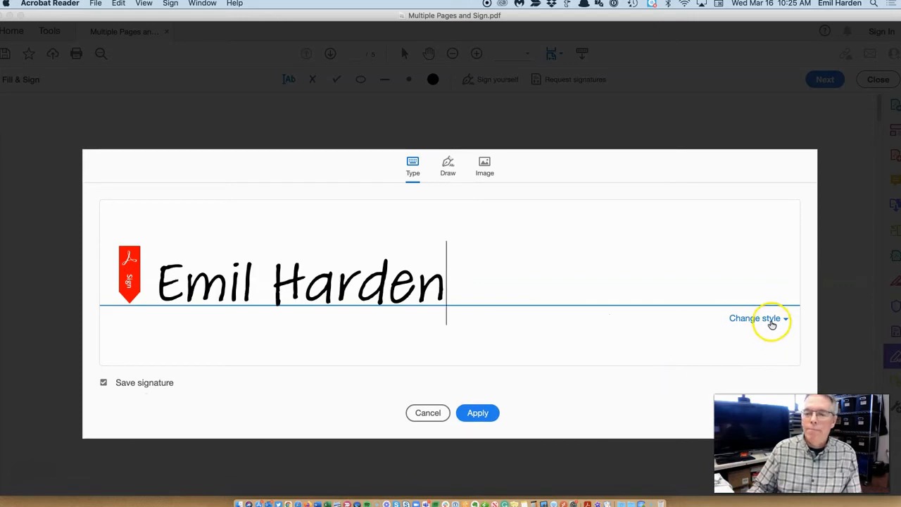
click(772, 322)
click(651, 400)
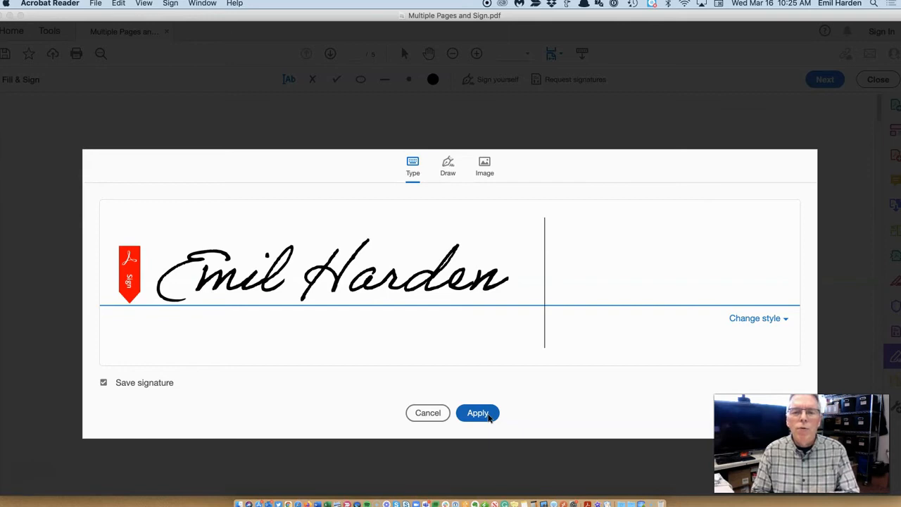
click(519, 291)
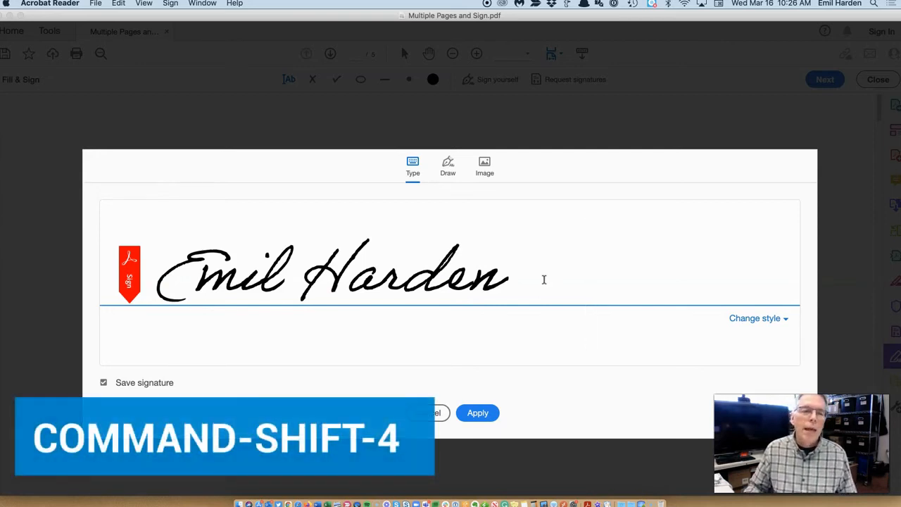
Screenshot the typed signature as an image, then cancel it and exit Fill & Sign.
key(super+shift+4)
mouse_move(152, 303)
mouse_down()
mouse_move(167, 256)
mouse_move(187, 241)
mouse_move(511, 235)
mouse_up()
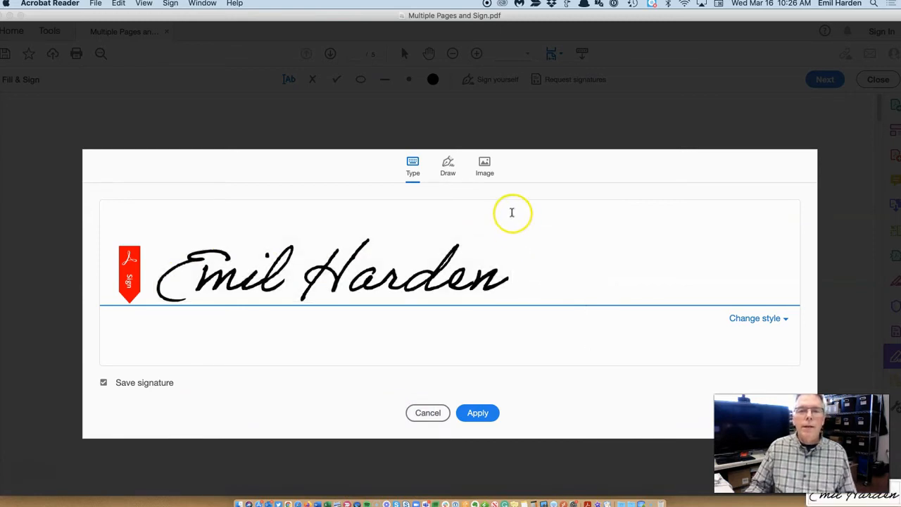
click(437, 412)
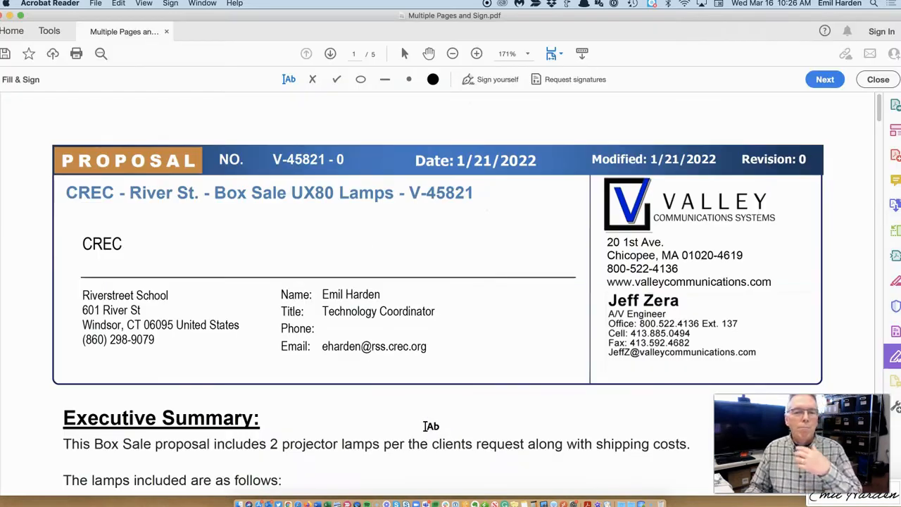
click(878, 79)
Close the proposal without saving, minimize Acrobat, and bring the PDF Samples folder forward.
click(42, 35)
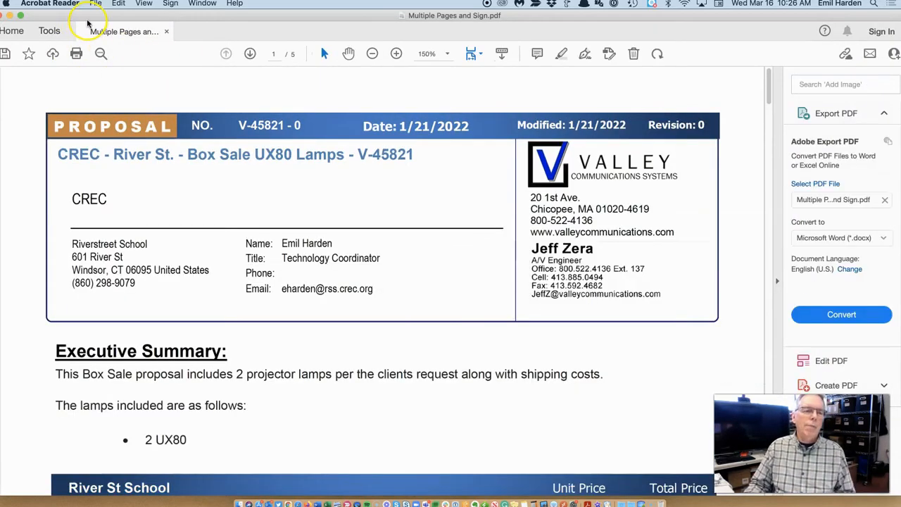
key(super+w)
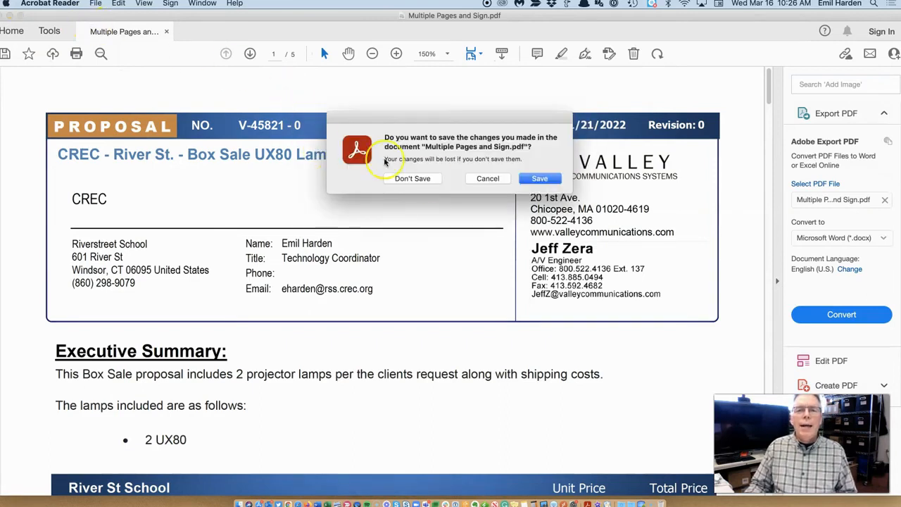
click(423, 179)
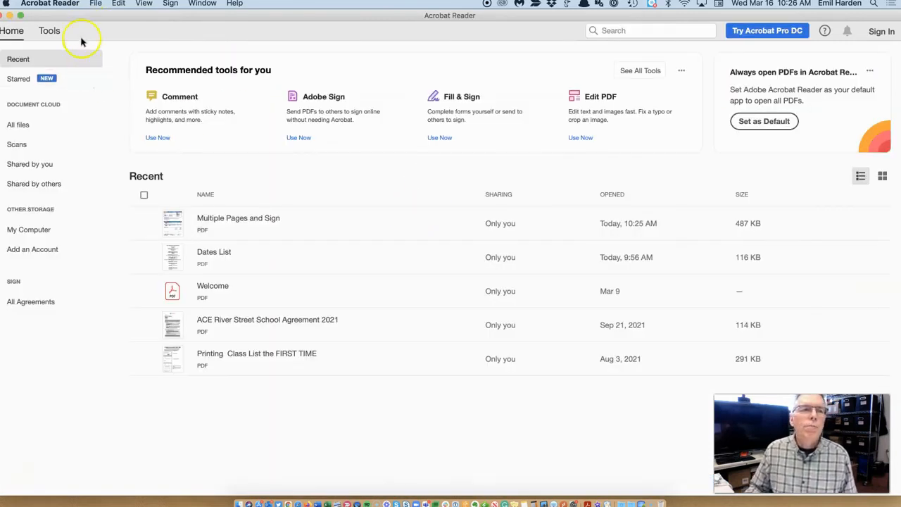
click(13, 15)
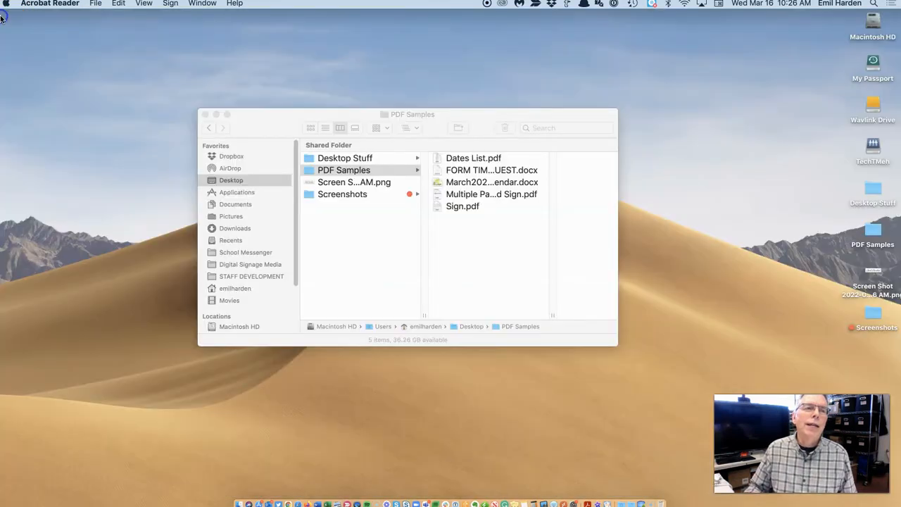
click(484, 260)
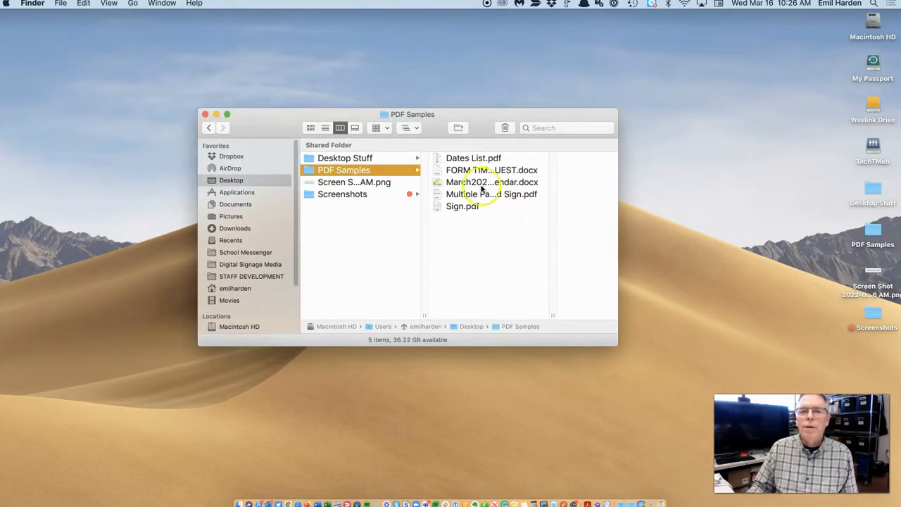
Open FORM TIME OFF REQUEST.docx from the PDF Samples folder in Word.
click(459, 170)
click(411, 171)
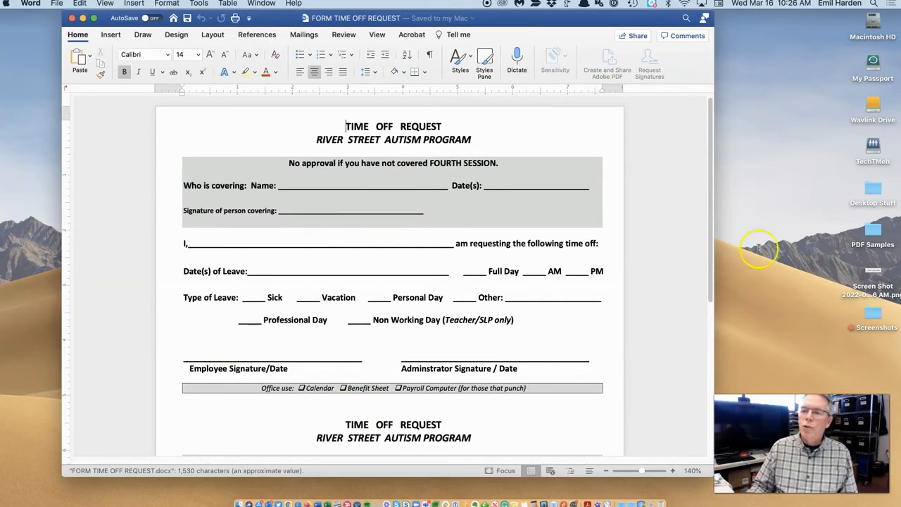
Insert the signature screenshot into the time-off form and shrink it.
mouse_move(873, 276)
mouse_down()
mouse_move(770, 275)
mouse_move(266, 338)
mouse_up()
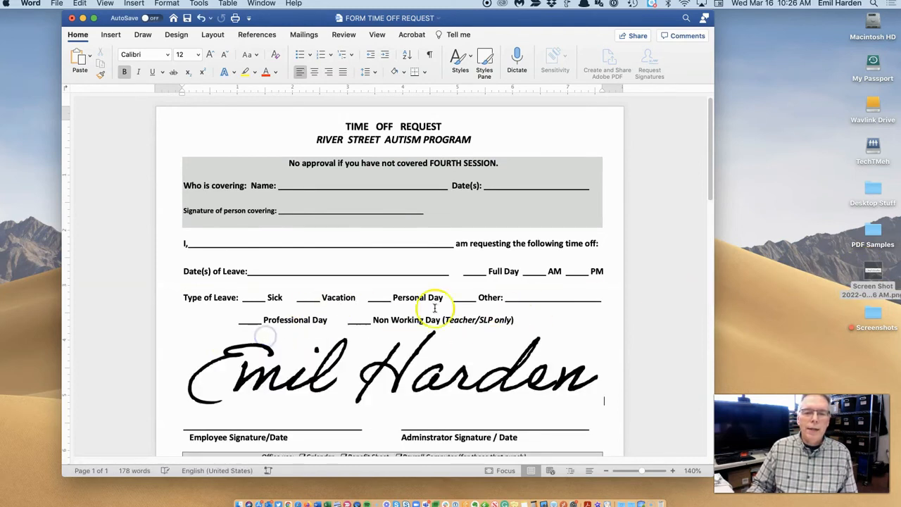
click(547, 368)
mouse_move(604, 323)
mouse_down()
mouse_move(487, 354)
mouse_move(490, 374)
mouse_move(466, 376)
mouse_move(310, 348)
mouse_up()
click(576, 344)
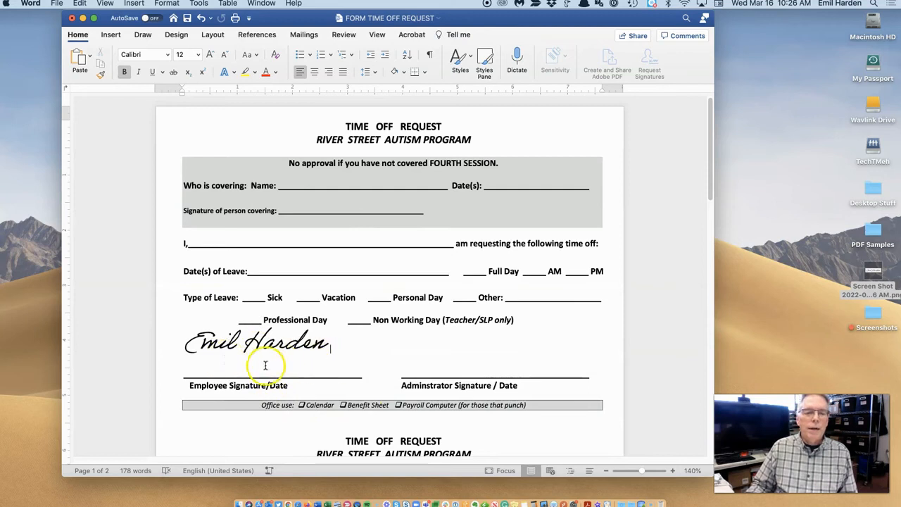
Remove the blank line and move the signature onto the person-covering signature line.
click(214, 366)
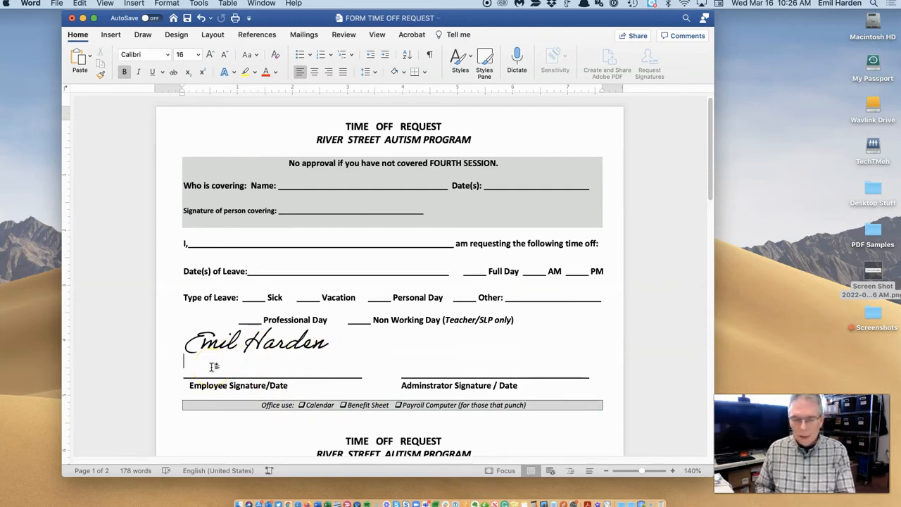
key(BackSpace)
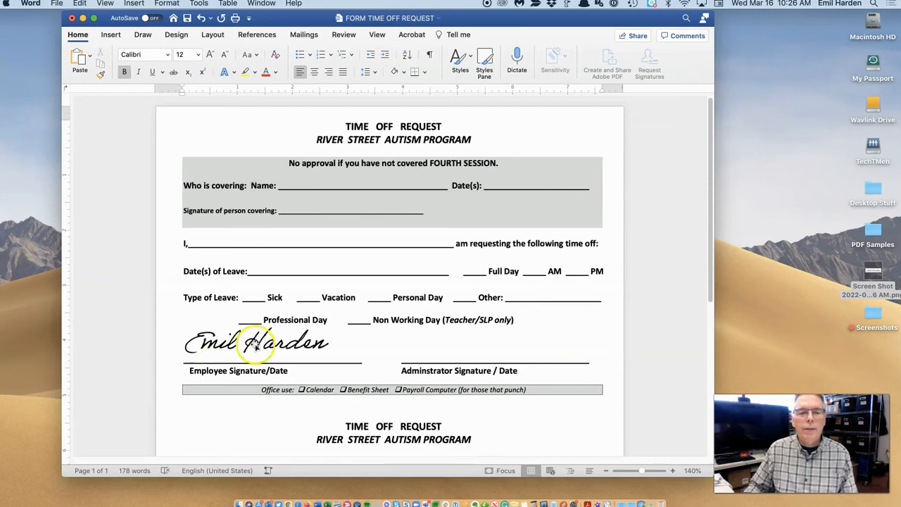
click(702, 252)
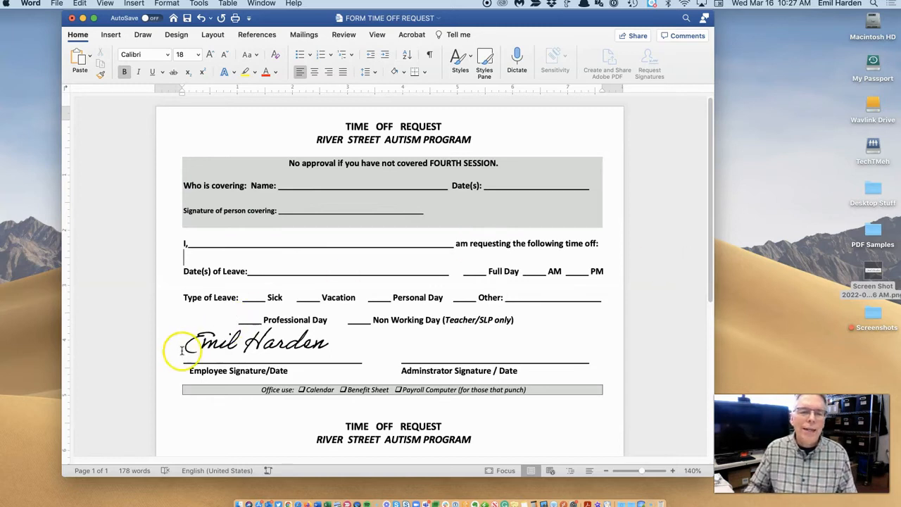
mouse_move(238, 337)
mouse_down()
mouse_move(291, 224)
mouse_move(335, 188)
mouse_move(328, 211)
mouse_up()
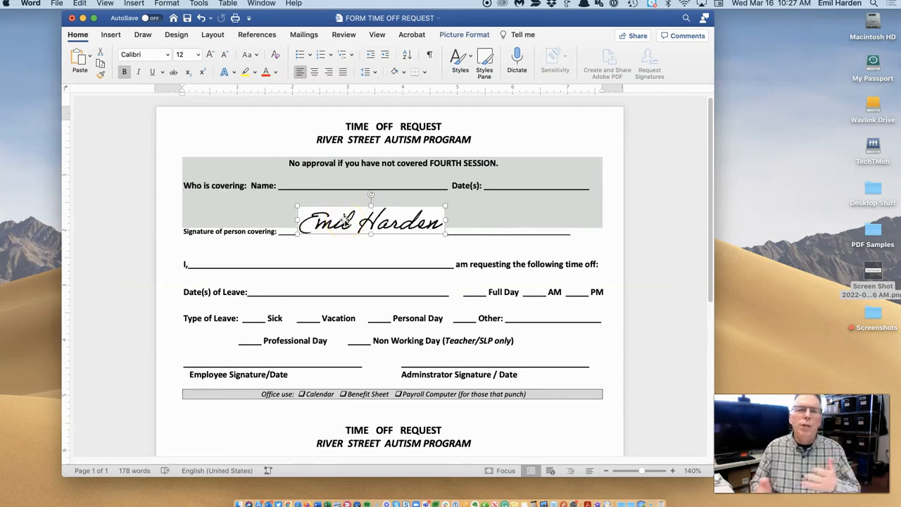
Move the signature onto the Employee Signature line, then return to Word's file gallery.
mouse_move(354, 219)
mouse_down()
mouse_move(262, 206)
mouse_move(262, 327)
mouse_move(222, 352)
mouse_move(217, 347)
mouse_up()
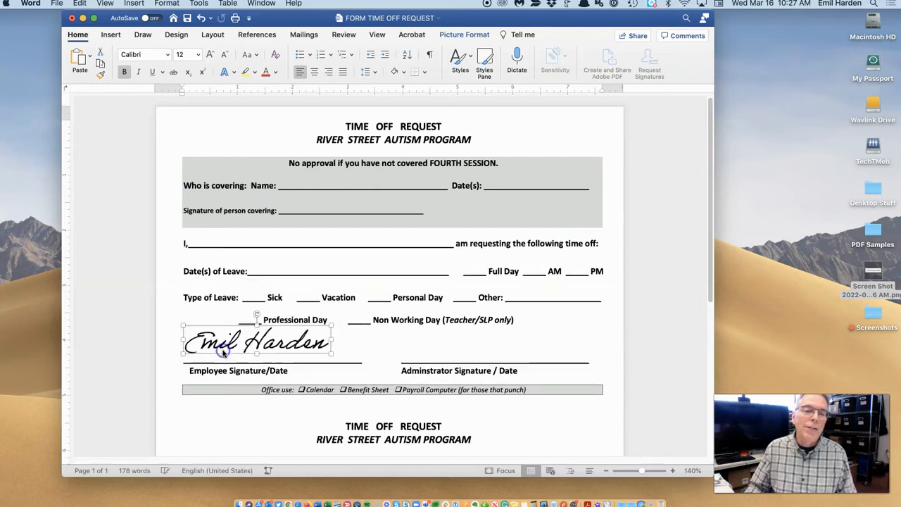
click(367, 338)
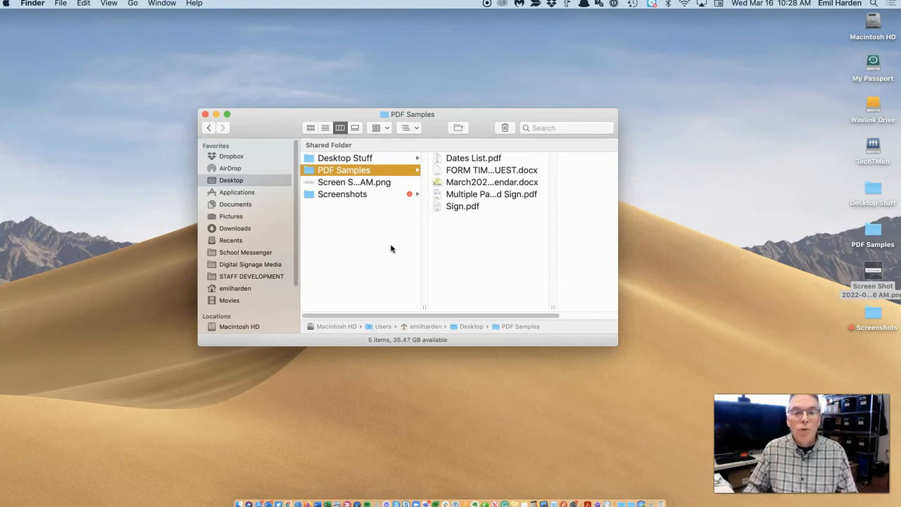
click(317, 504)
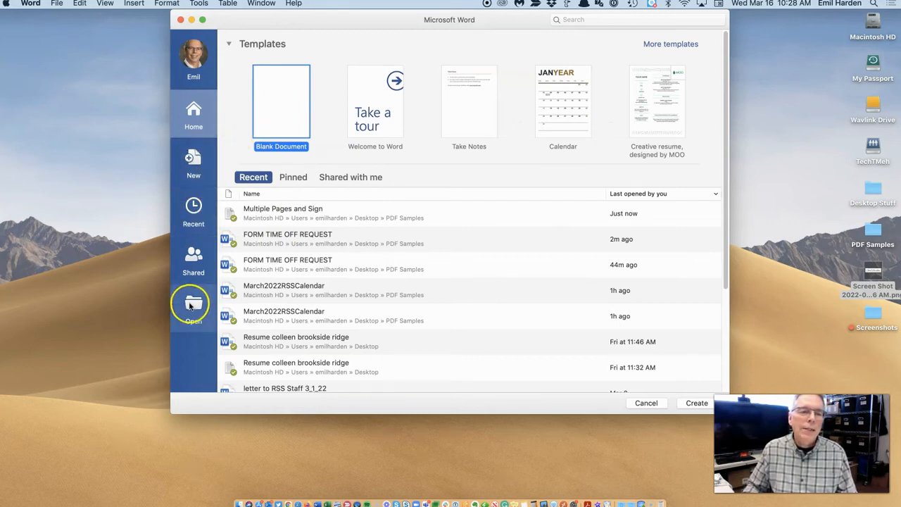
click(192, 304)
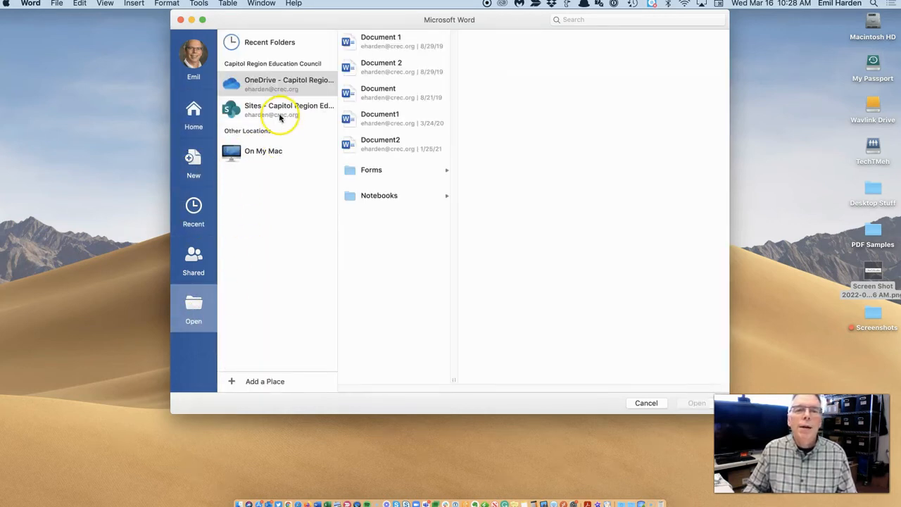
Open Multiple Pages and Sign.pdf from On My Mac for Word to convert.
click(250, 153)
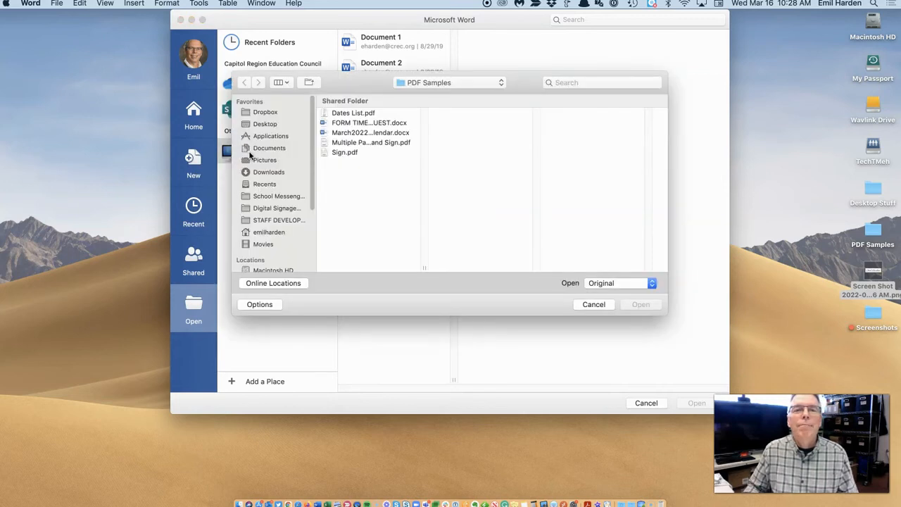
click(340, 142)
click(645, 311)
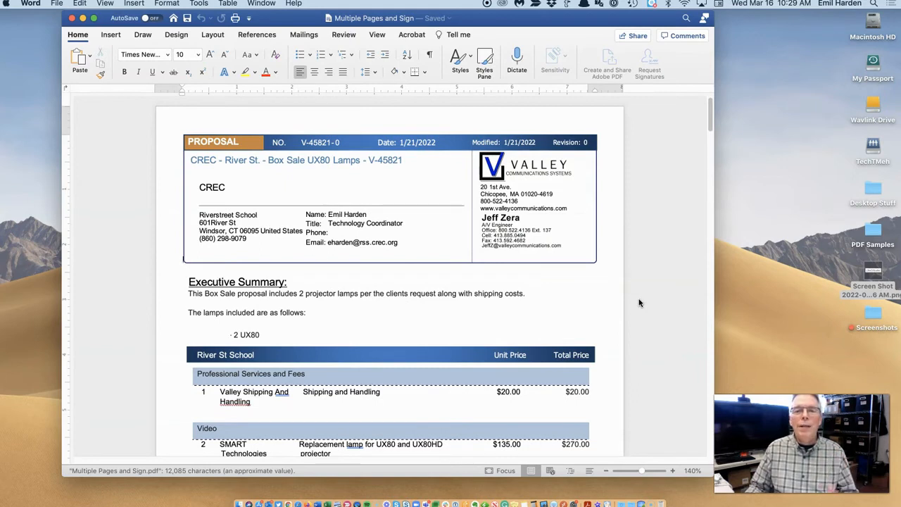
Change the shipping unit price from $20.00 to $30.00, then scroll to the signature block.
click(369, 224)
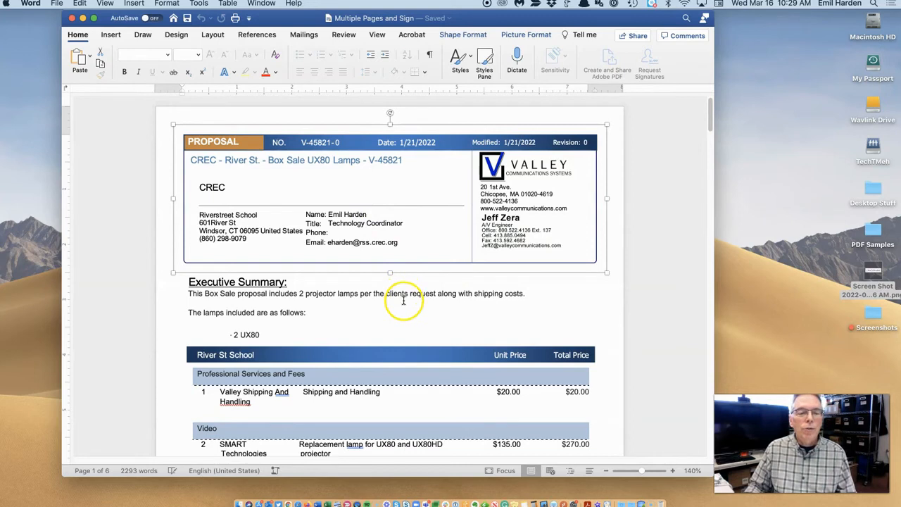
key(BackSpace)
text(3)
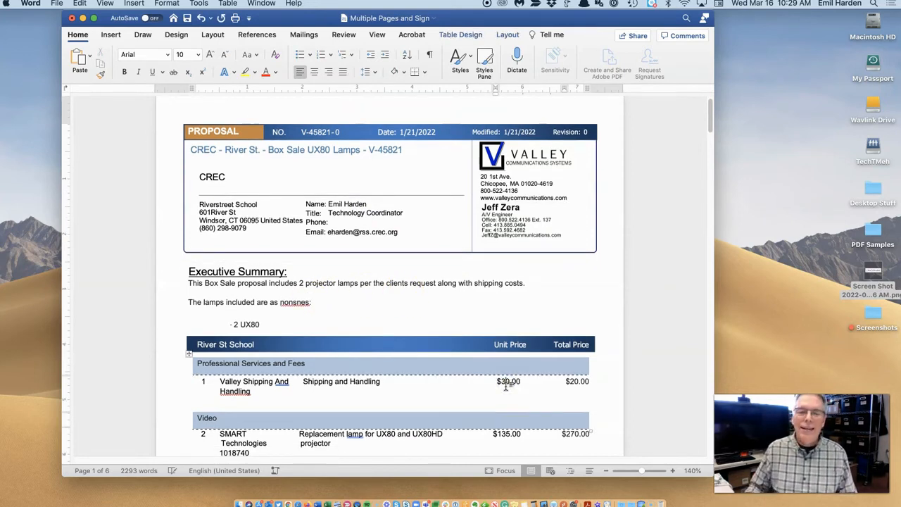
scroll(519, 380, down, 1)
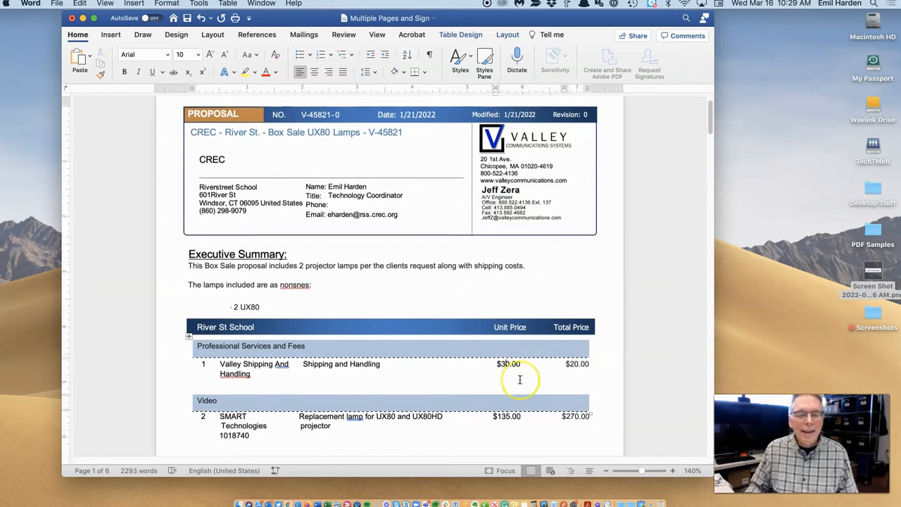
scroll(520, 380, down, 10)
scroll(520, 381, down, 8)
click(278, 299)
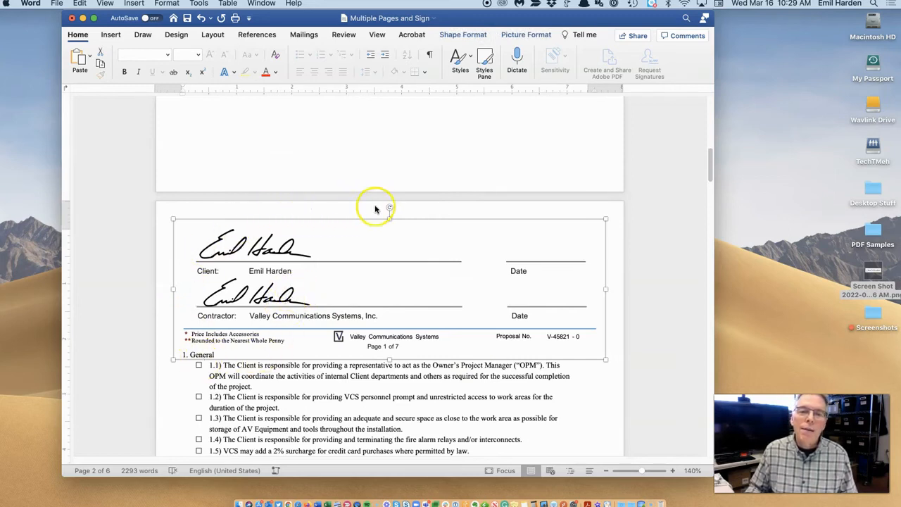
Narrow the page-2 signature block picture to about 7.6 inches wide.
click(492, 275)
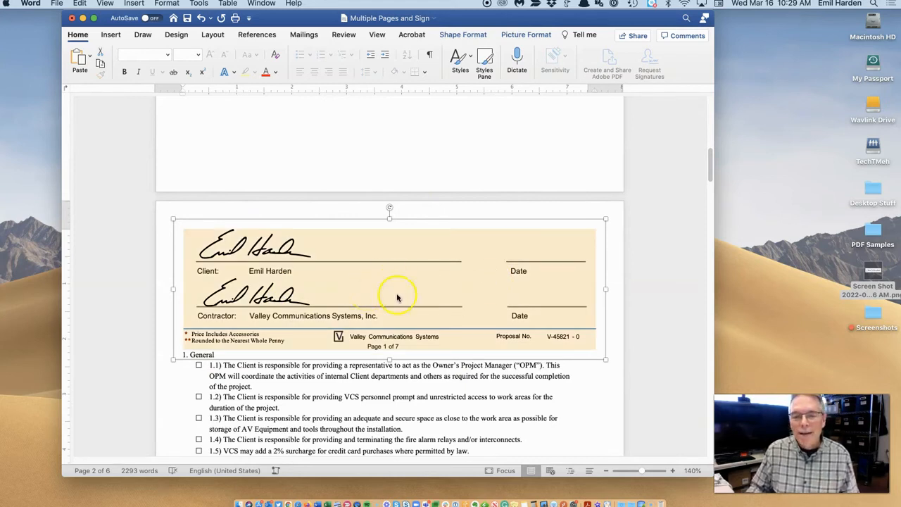
mouse_move(602, 359)
mouse_down()
mouse_move(540, 316)
mouse_move(567, 336)
mouse_up()
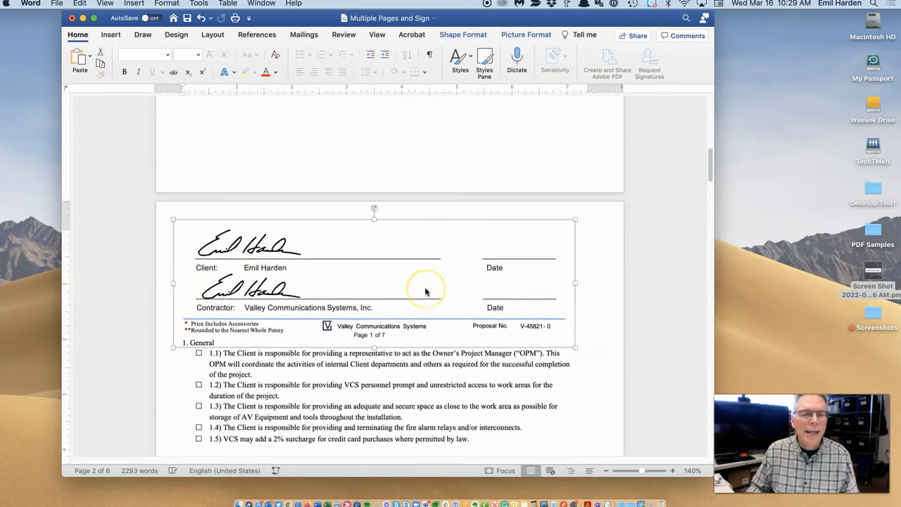
scroll(425, 291, up, 10)
scroll(425, 290, up, 4)
click(411, 234)
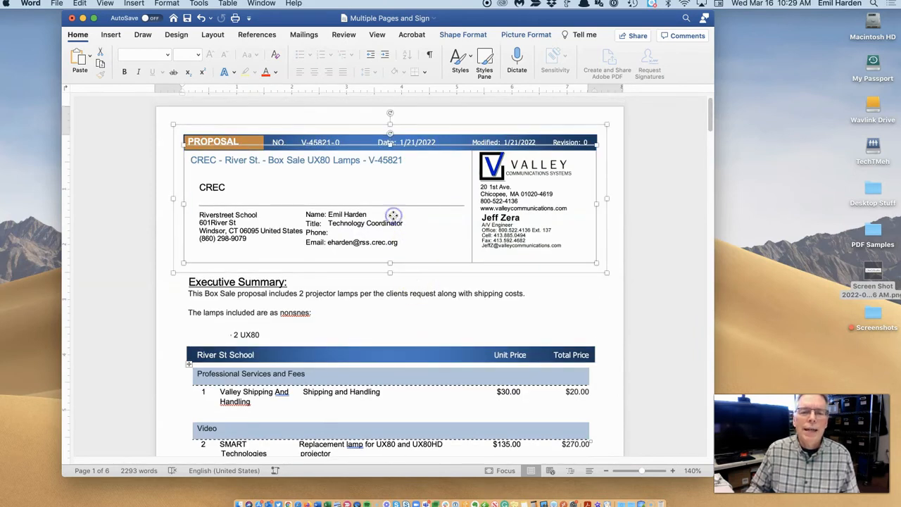
Shrink the proposal header's inner box to 1.6" x 6.88".
click(581, 199)
drag(597, 143, 564, 174)
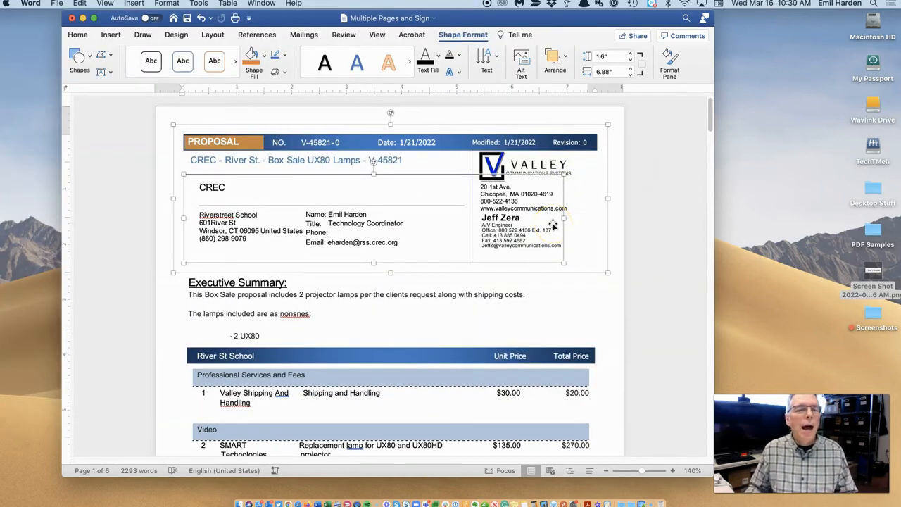
scroll(553, 225, down, 12)
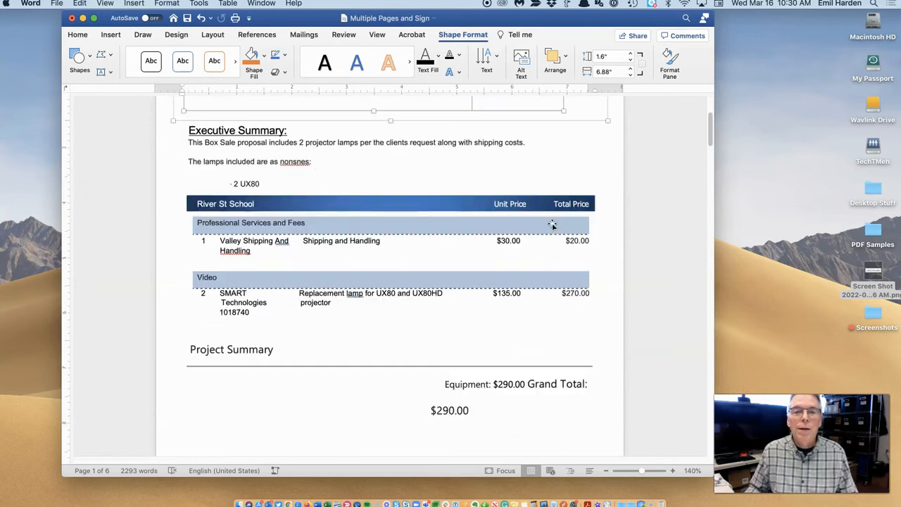
scroll(552, 225, down, 12)
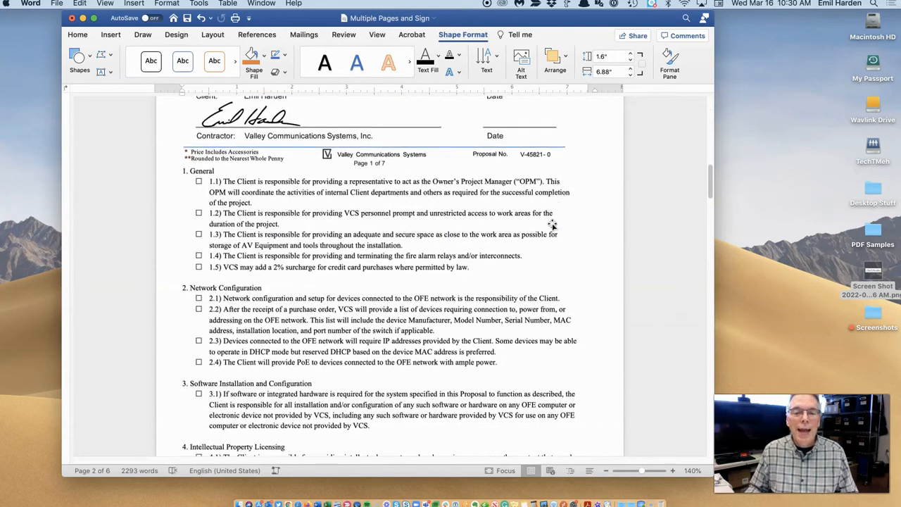
Delete the word 'permanent' from clause 4.1.
click(378, 287)
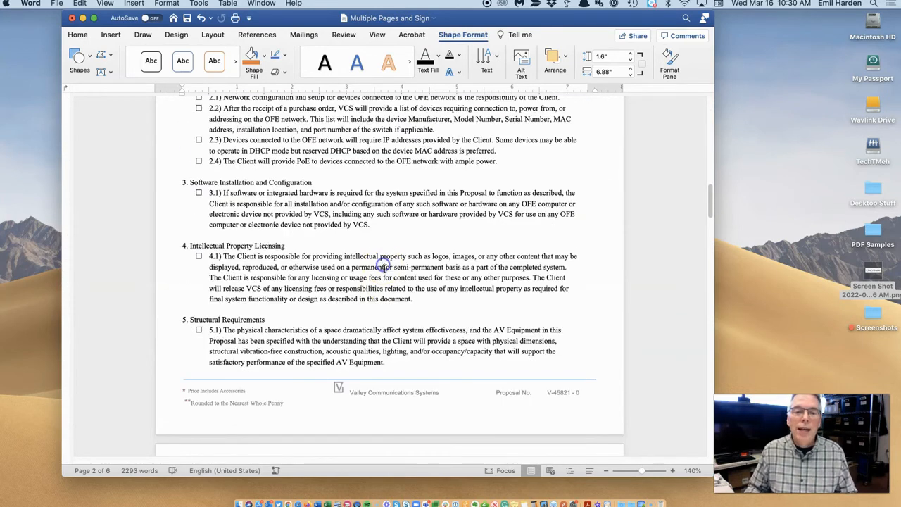
double_click(357, 269)
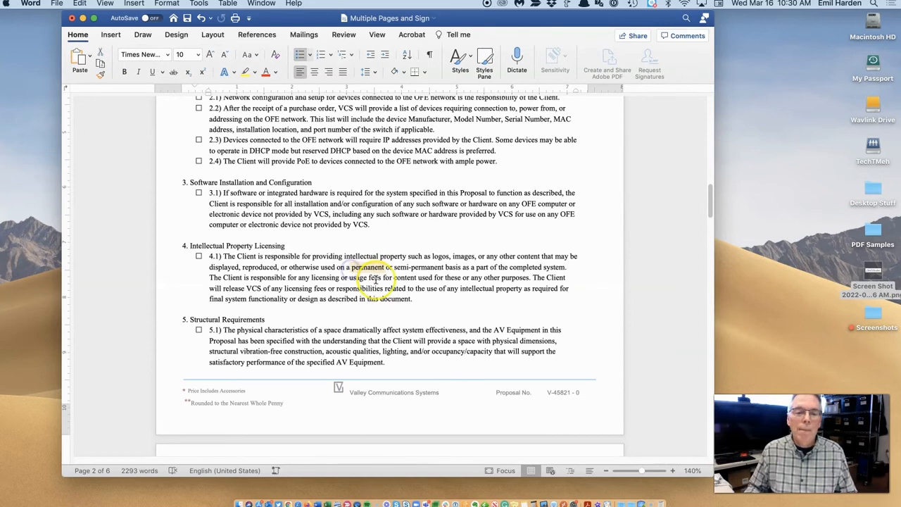
key(BackSpace)
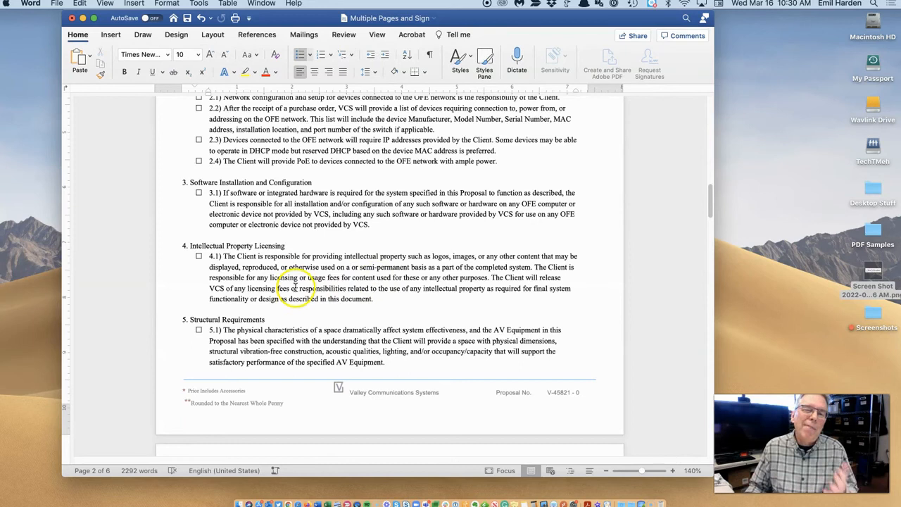
scroll(295, 285, up, 10)
scroll(296, 286, up, 10)
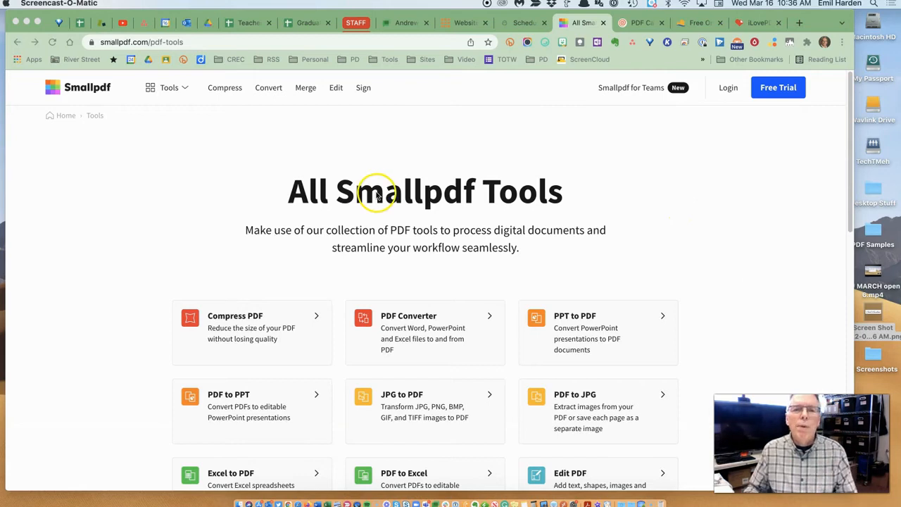
Browse Smallpdf's full Tools menu, close it, and switch to the PDF Candy tab.
click(184, 89)
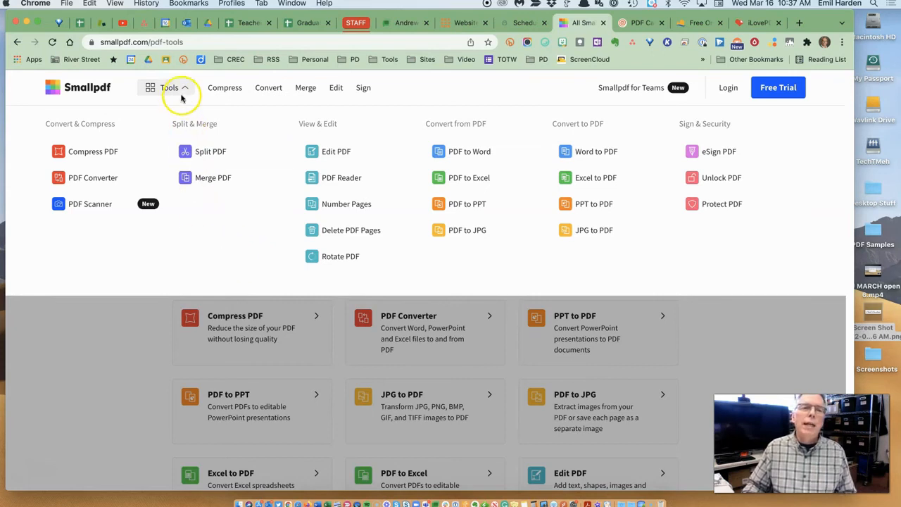
click(184, 89)
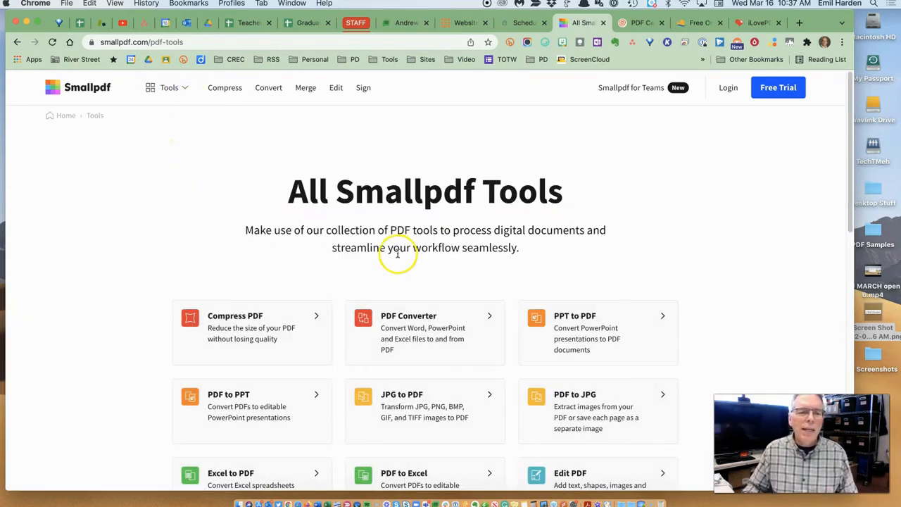
click(641, 23)
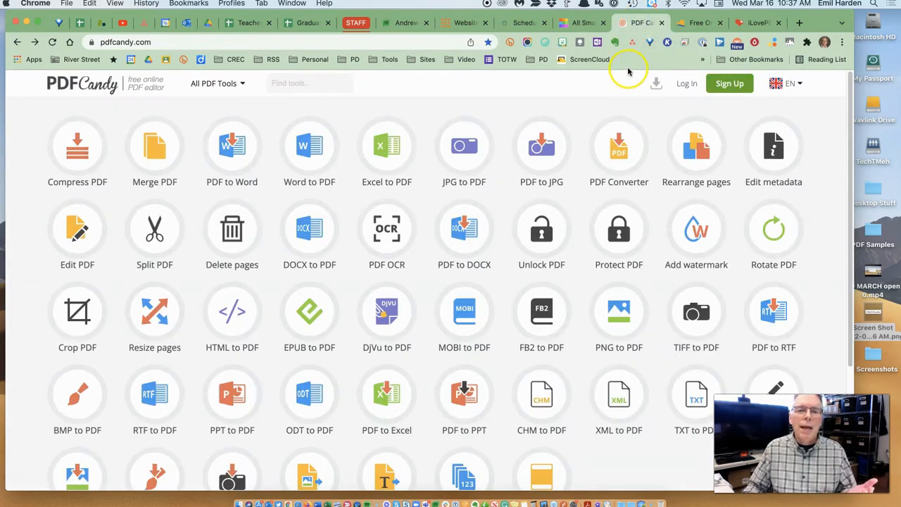
Review PDF Candy's tool grid, pick PDF Converter, then switch to the easyPDF tab.
scroll(600, 199, down, 10)
scroll(602, 200, up, 10)
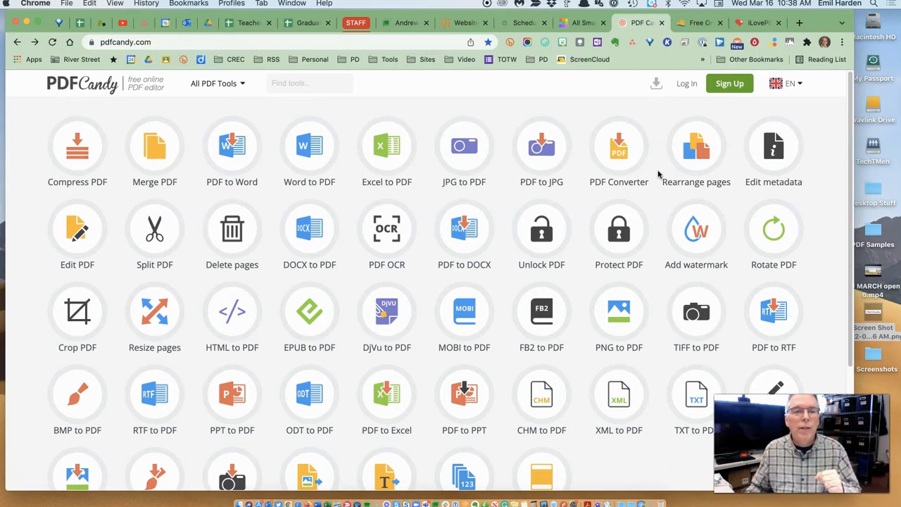
click(617, 171)
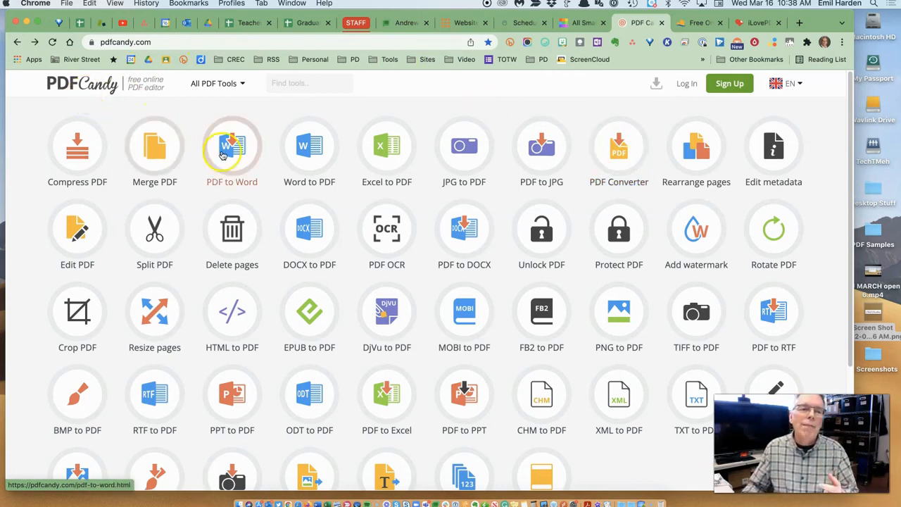
click(701, 24)
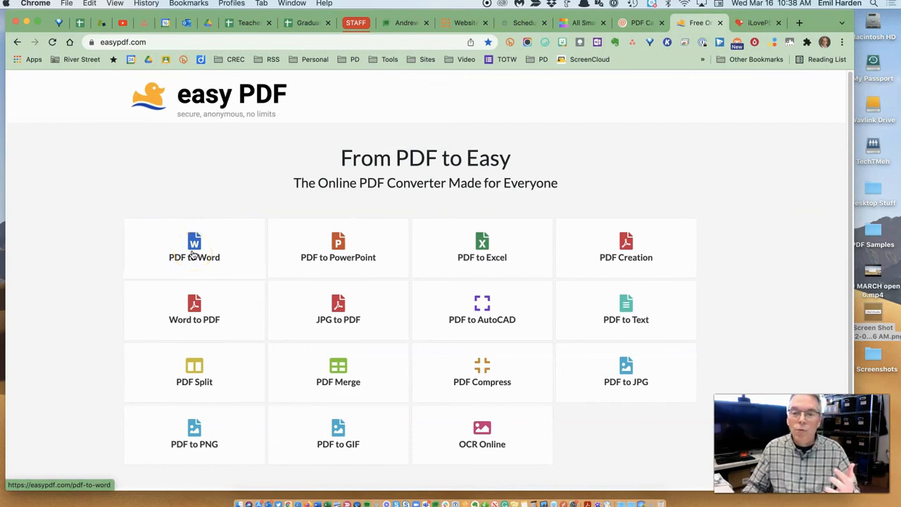
Go to the iLovePDF tab and show the Tools bookmark folder's PDF sites.
key(ctrl+Tab)
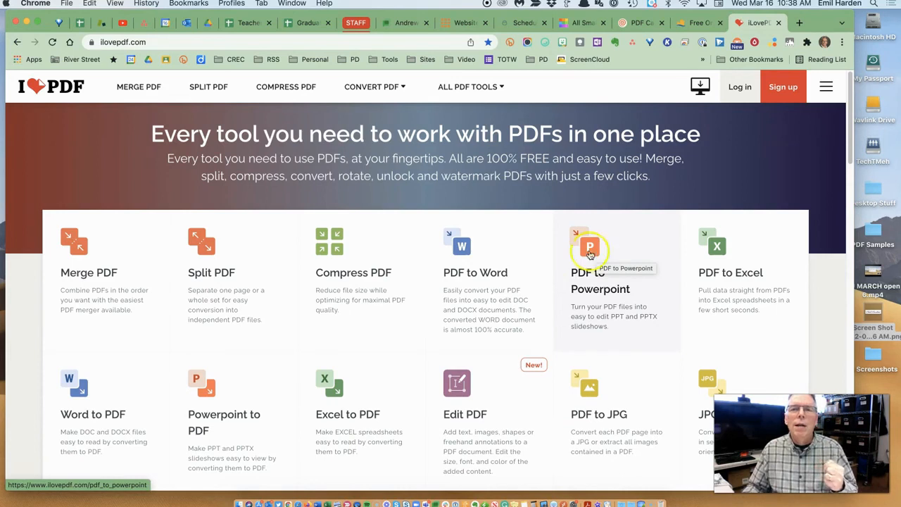
click(373, 60)
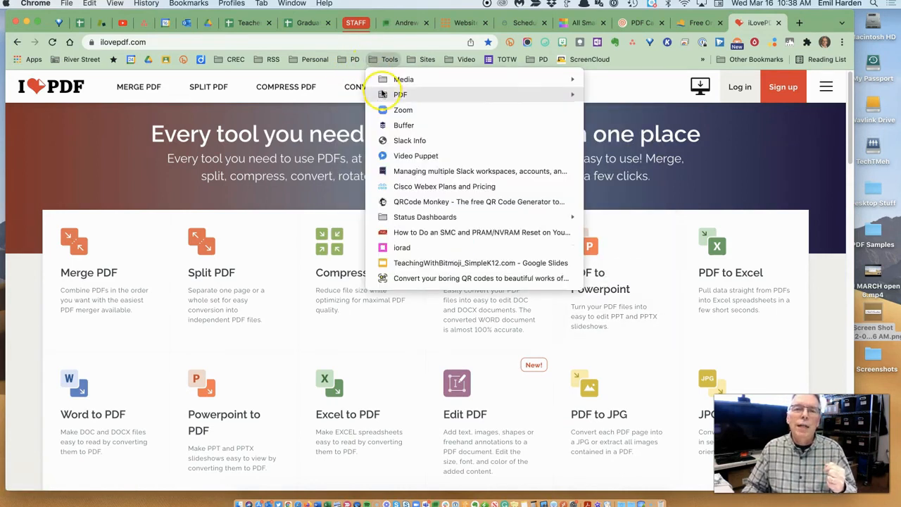
mouse_move(394, 95)
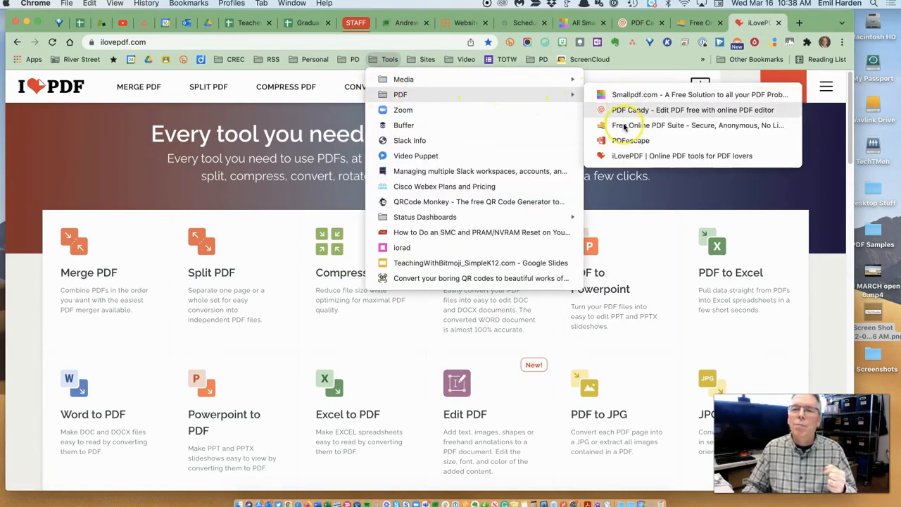
click(831, 212)
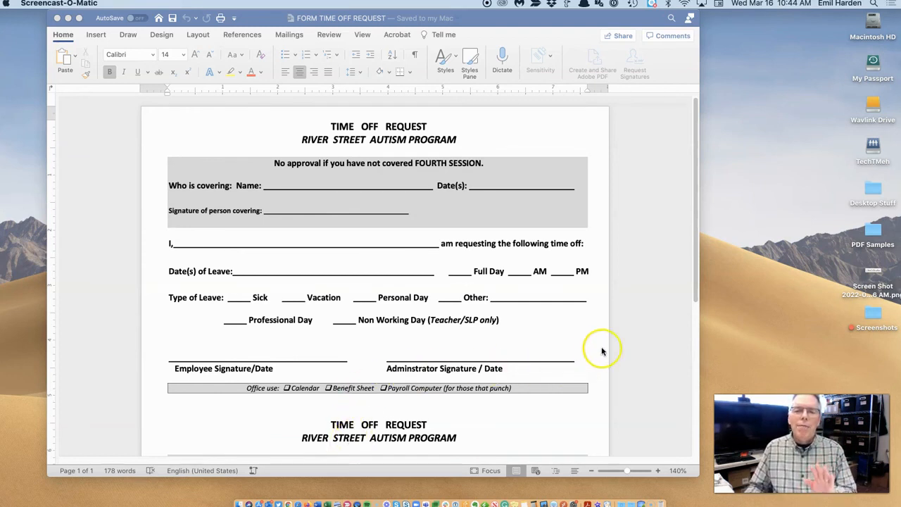
click(638, 339)
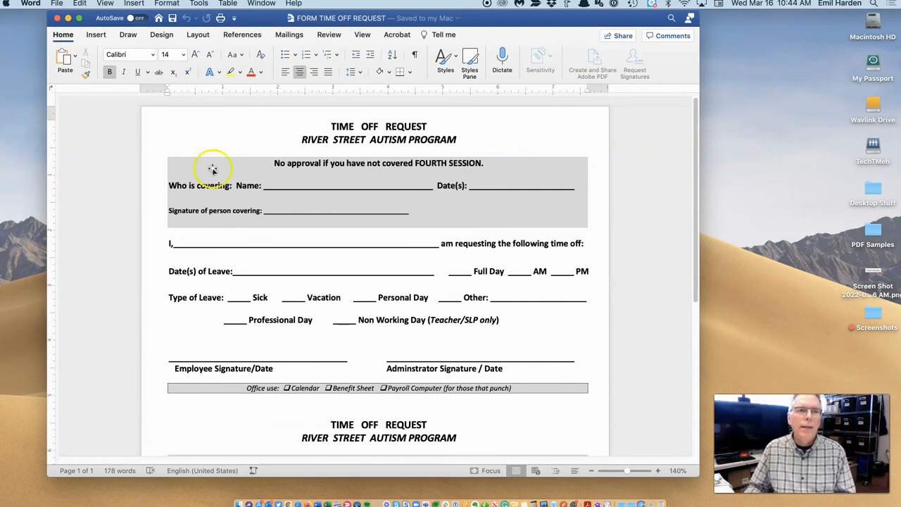
click(56, 4)
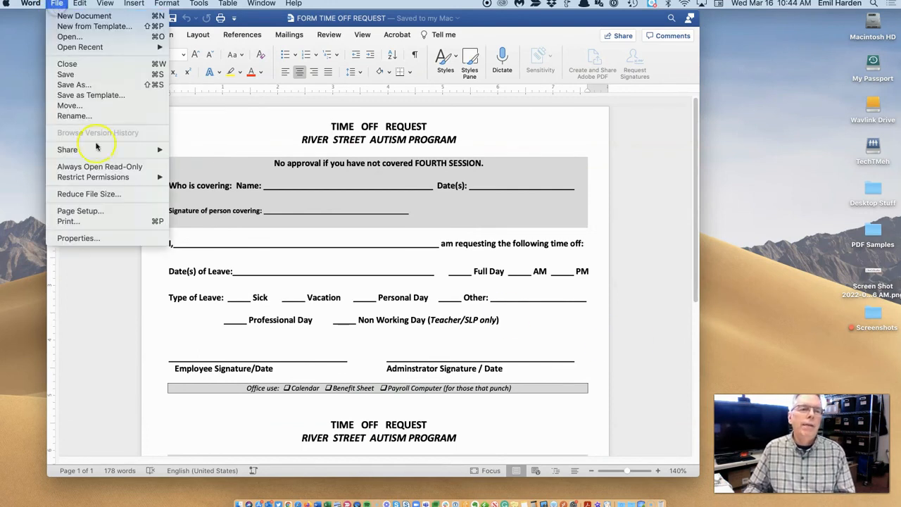
click(106, 221)
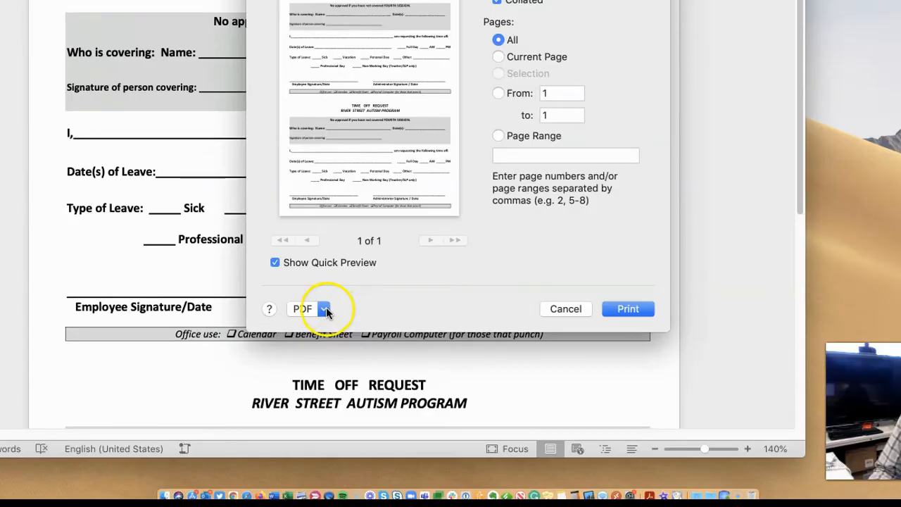
click(352, 371)
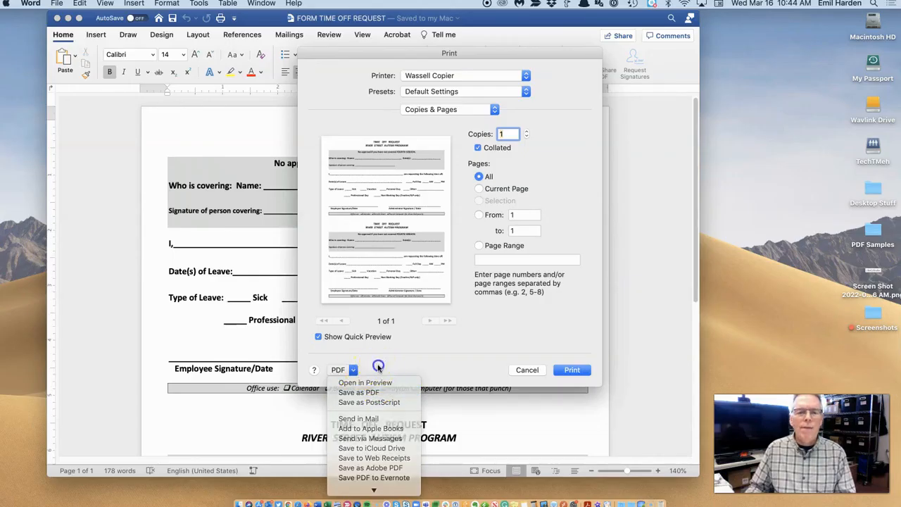
click(358, 306)
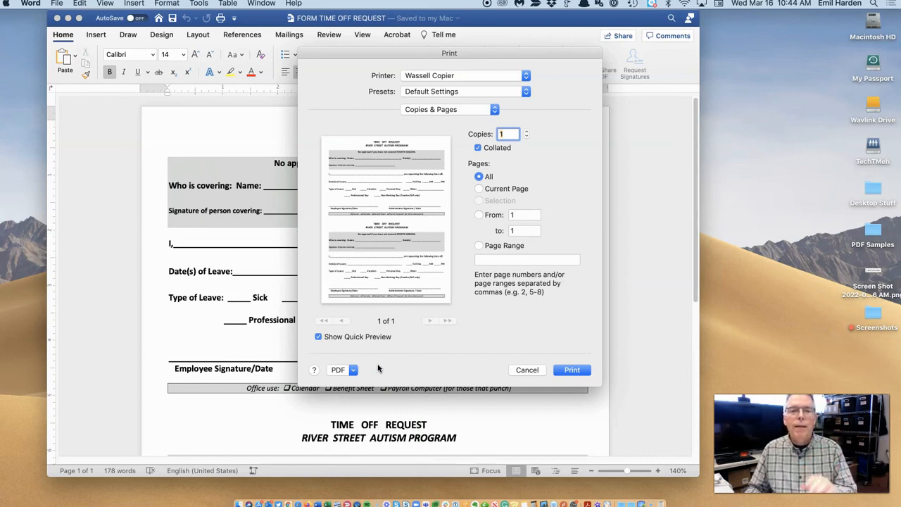
click(527, 369)
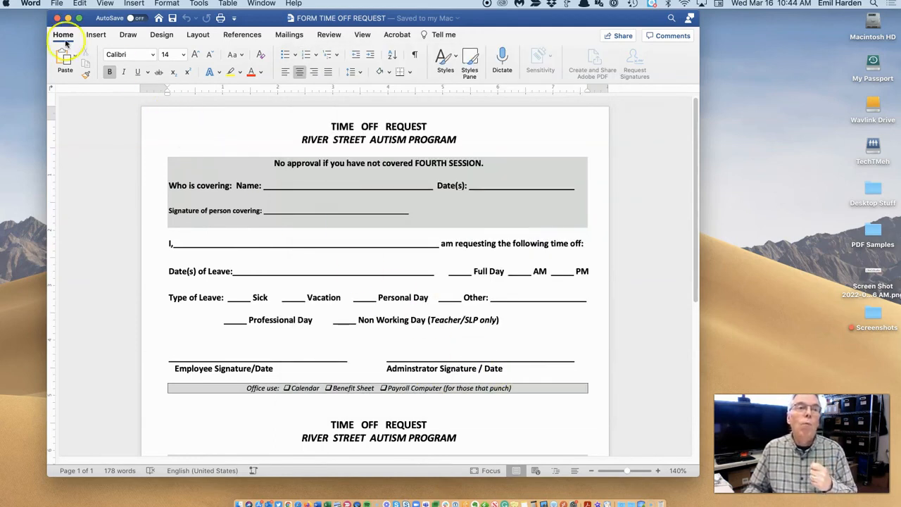
Save the form as FORM TIME OFF REQUEST.pdf in PDF Samples, Best for printing.
click(58, 3)
click(90, 86)
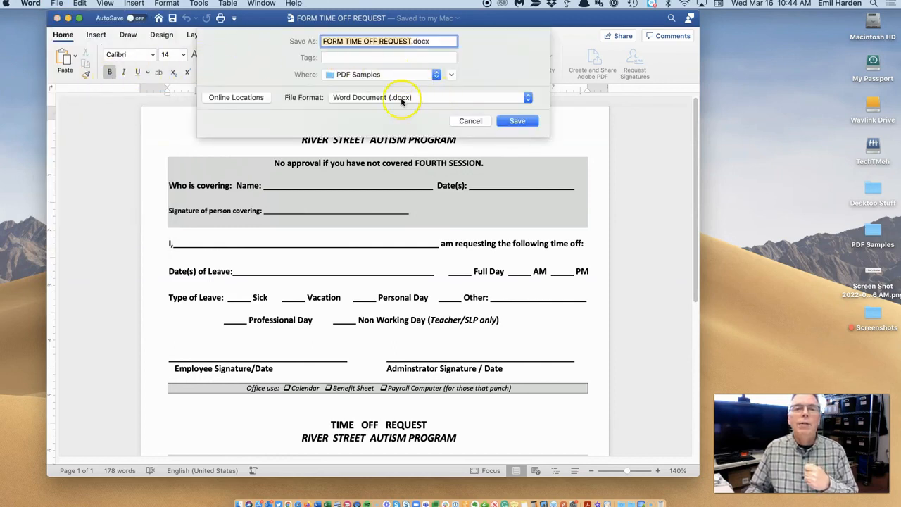
click(426, 97)
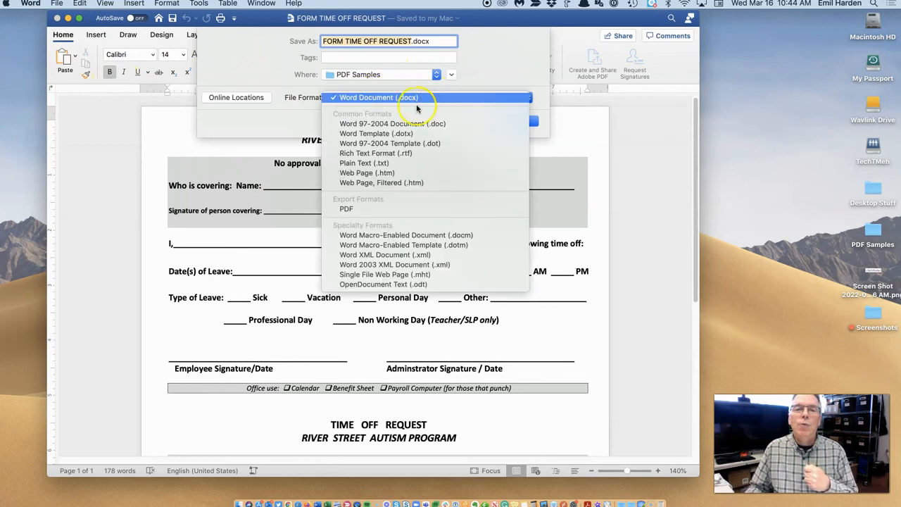
click(348, 209)
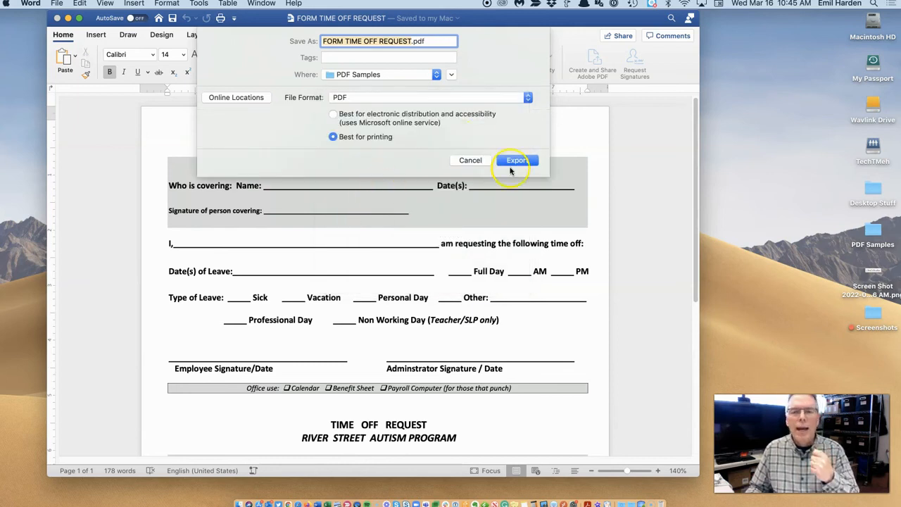
click(511, 162)
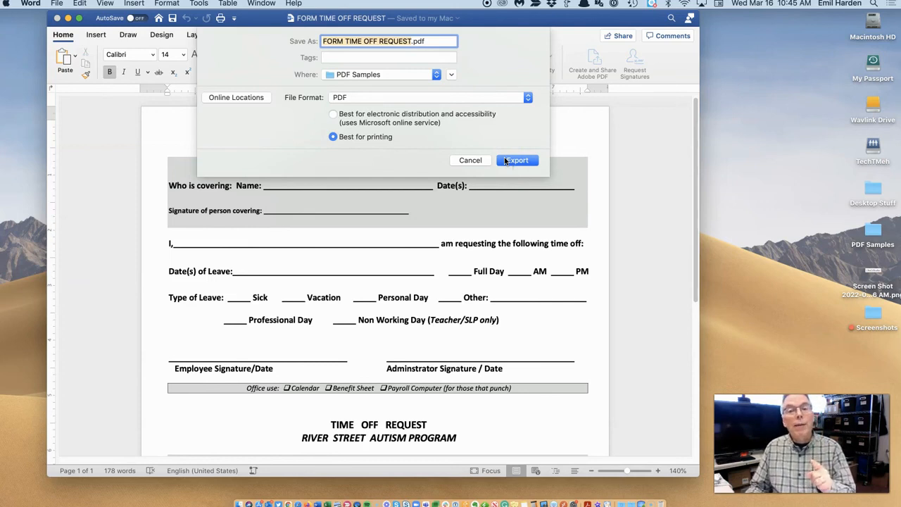
click(504, 161)
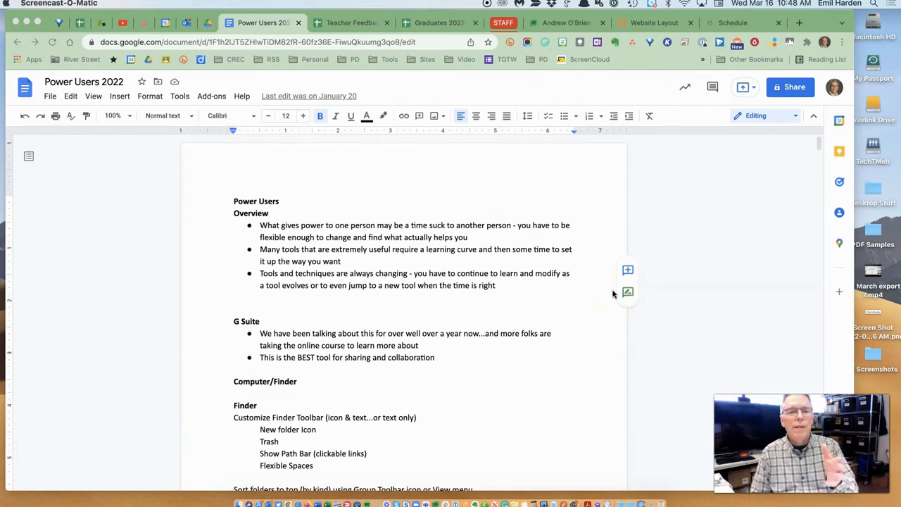
Download Power Users 2022 as a PDF Document (.pdf).
scroll(529, 327, down, 1)
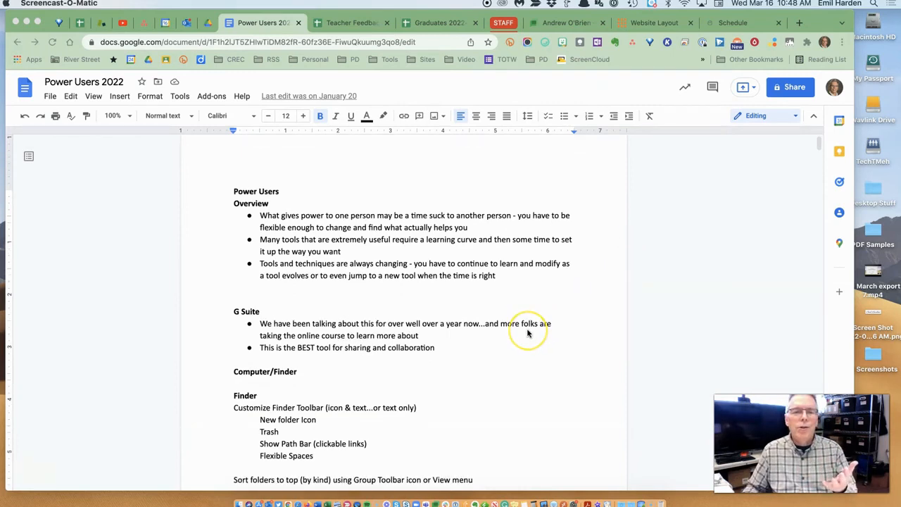
scroll(528, 331, up, 1)
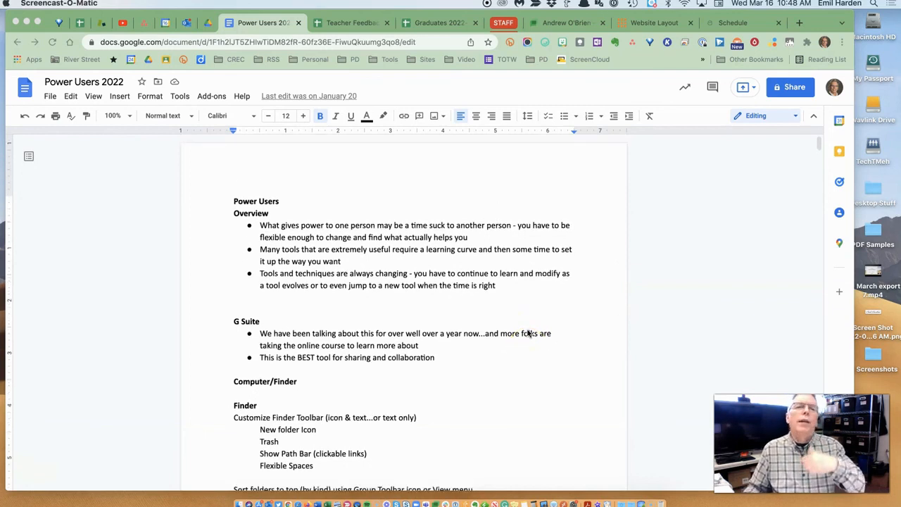
click(513, 325)
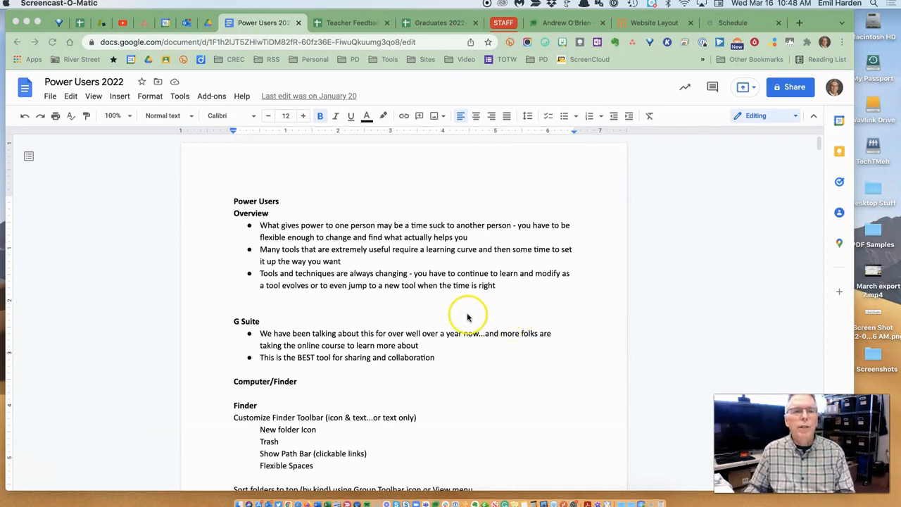
click(51, 98)
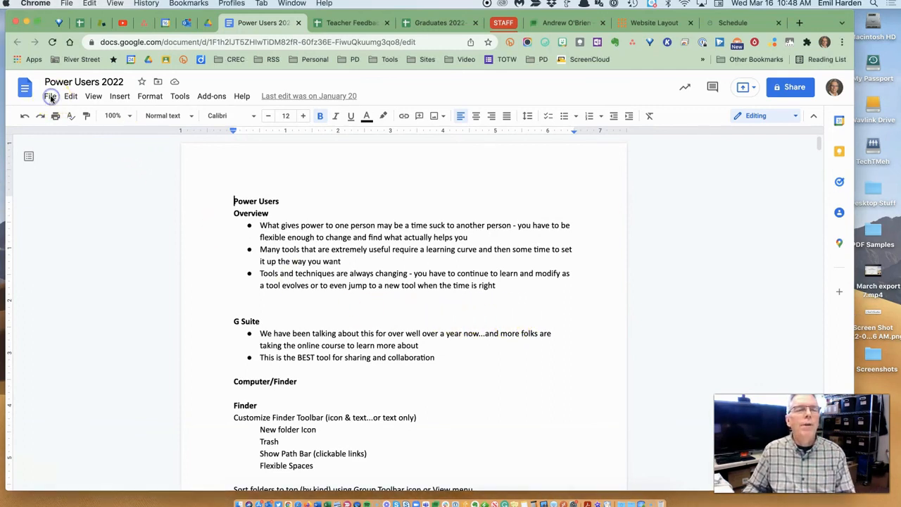
click(51, 99)
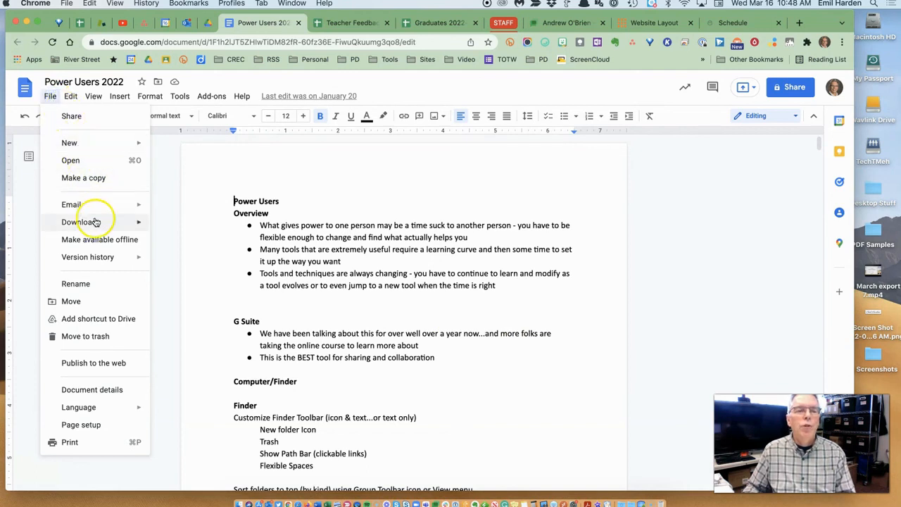
mouse_move(106, 222)
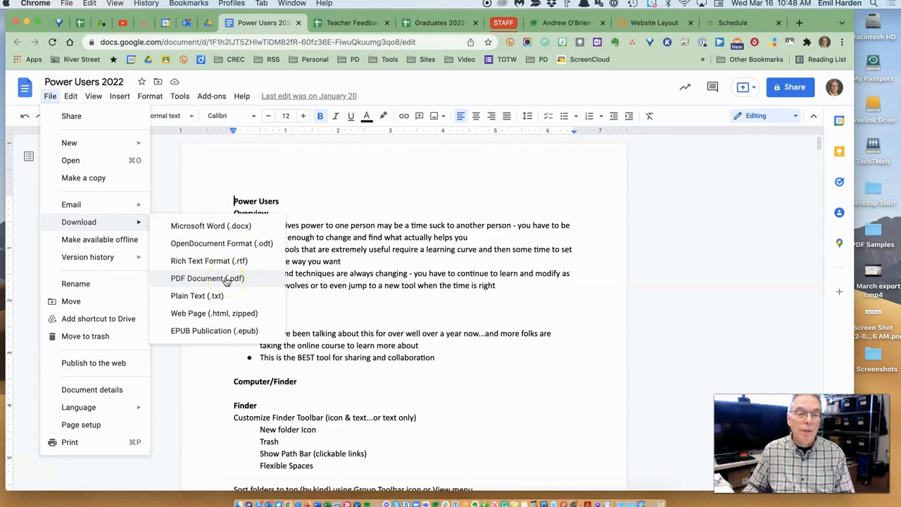
click(226, 281)
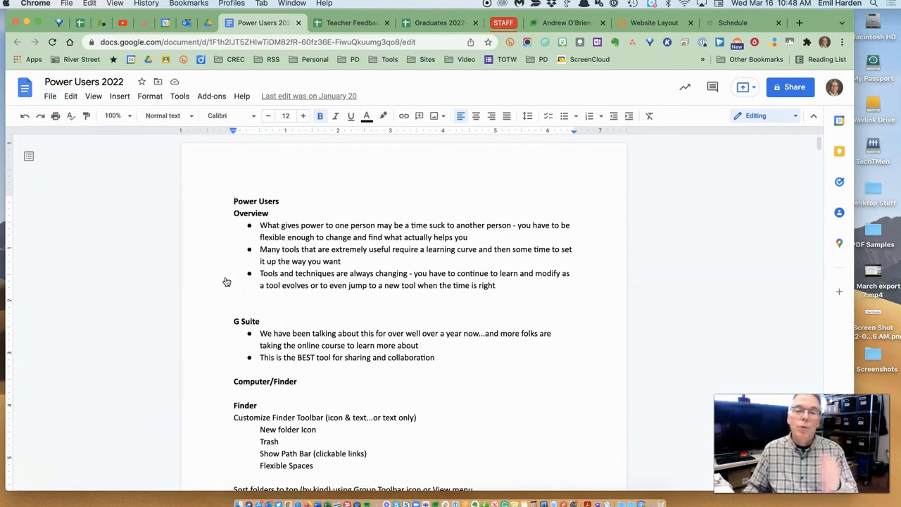